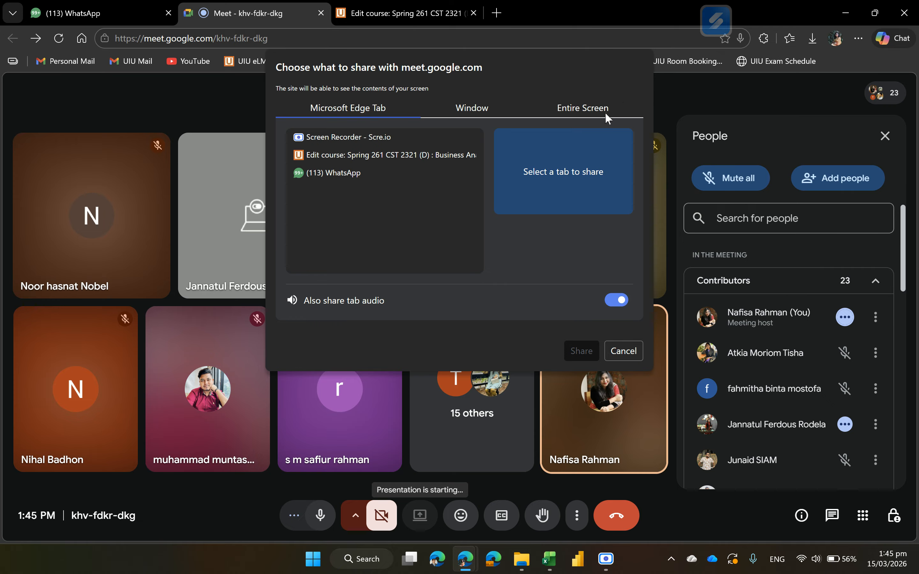
Share the entire screen in the Google Meet call, hiding the sharing notice and closing the picture-in-picture window
left_click(605, 112)
left_click(389, 195)
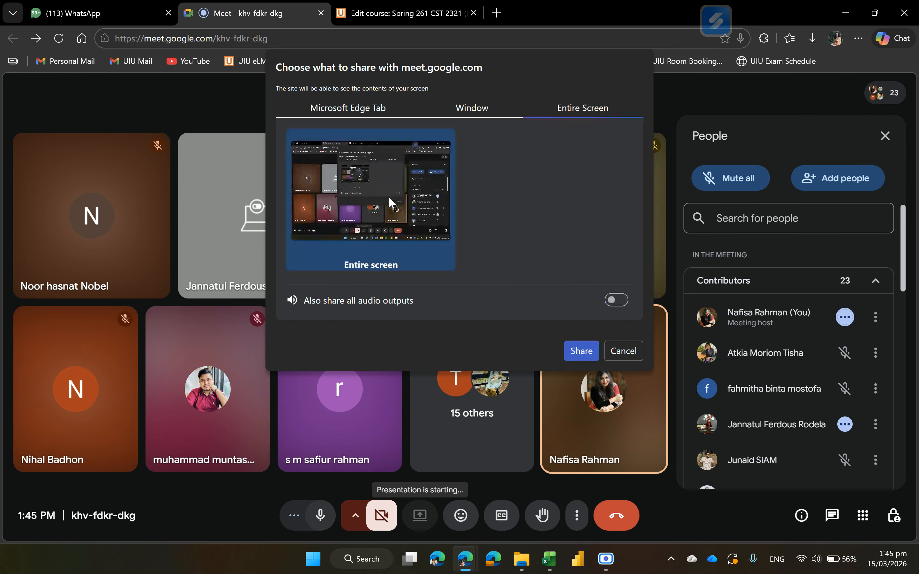
left_click(573, 354)
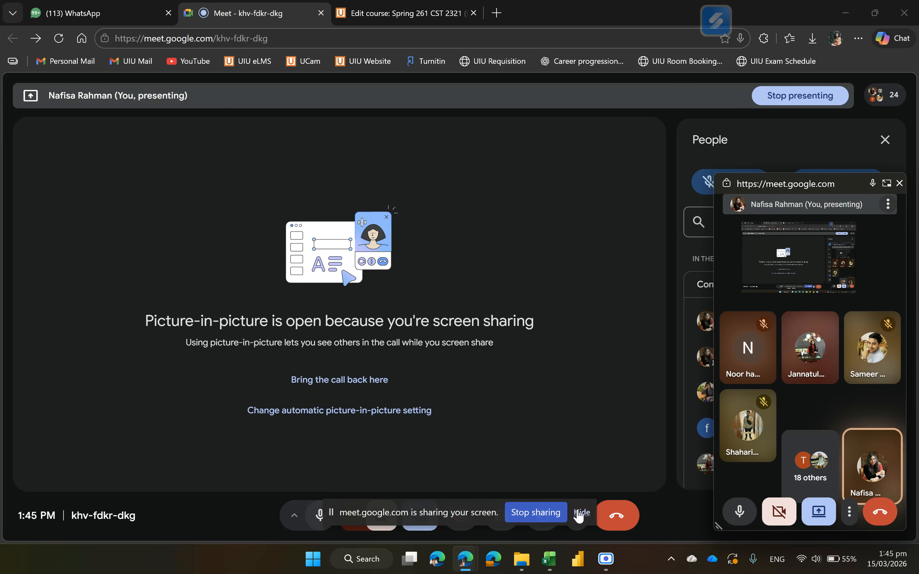
left_click(581, 513)
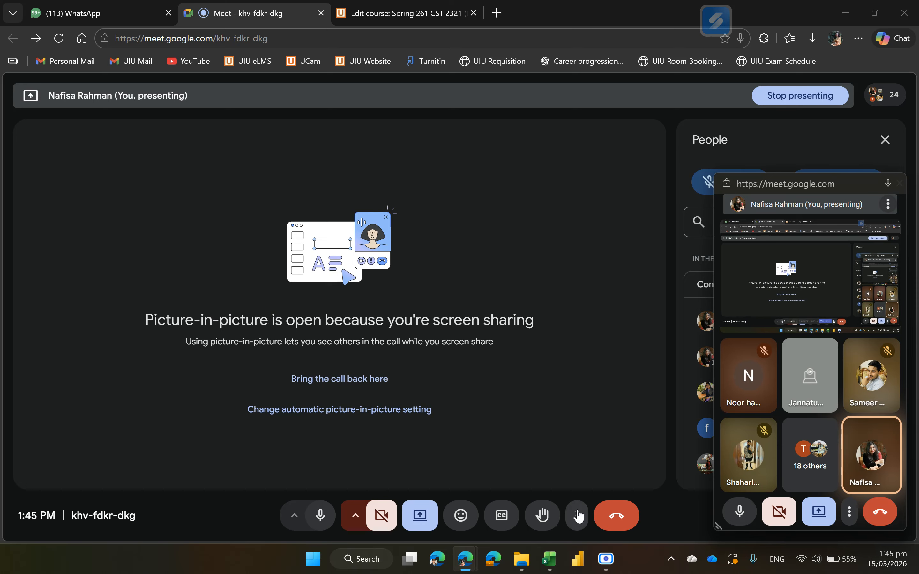
left_click(899, 183)
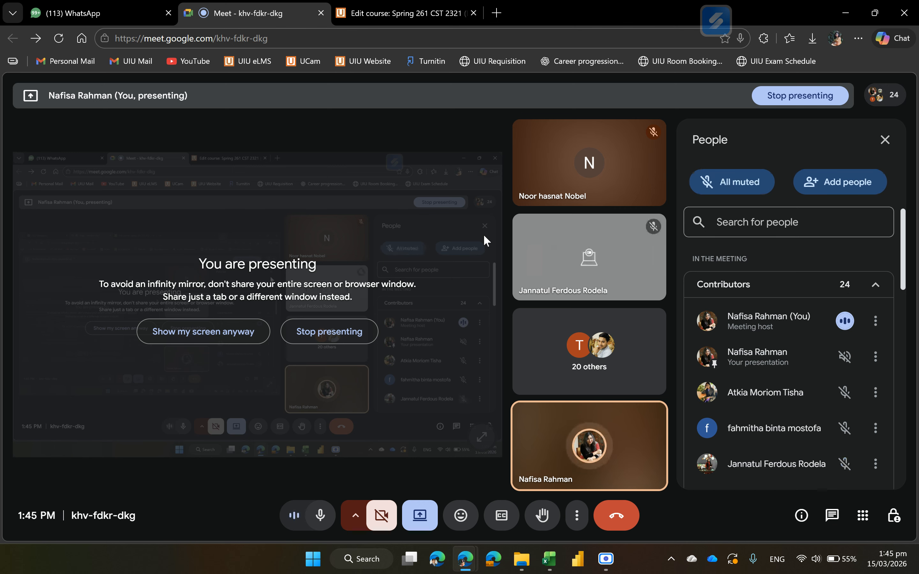
Minimize the open browser, Excel and File Explorer windows, and start a blank report in Power BI Desktop
left_click(848, 19)
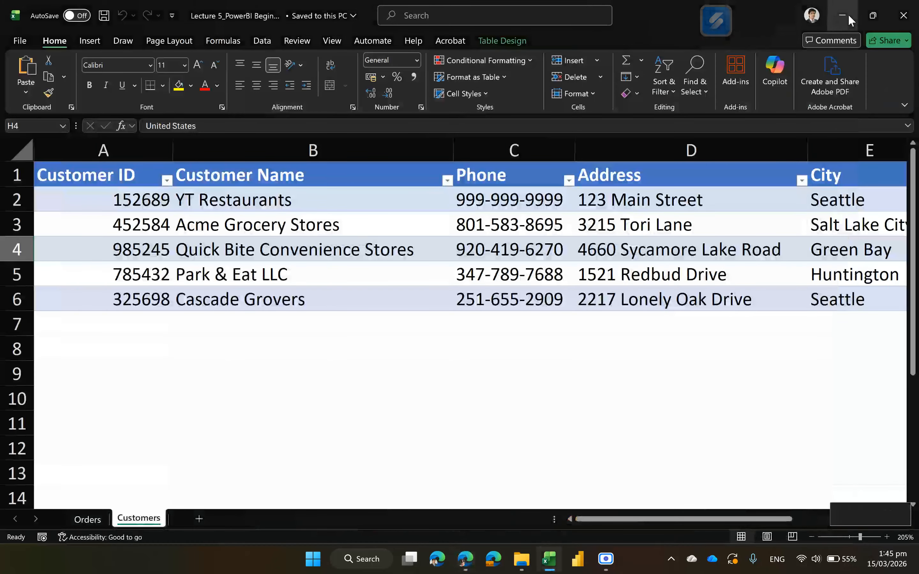
left_click(849, 19)
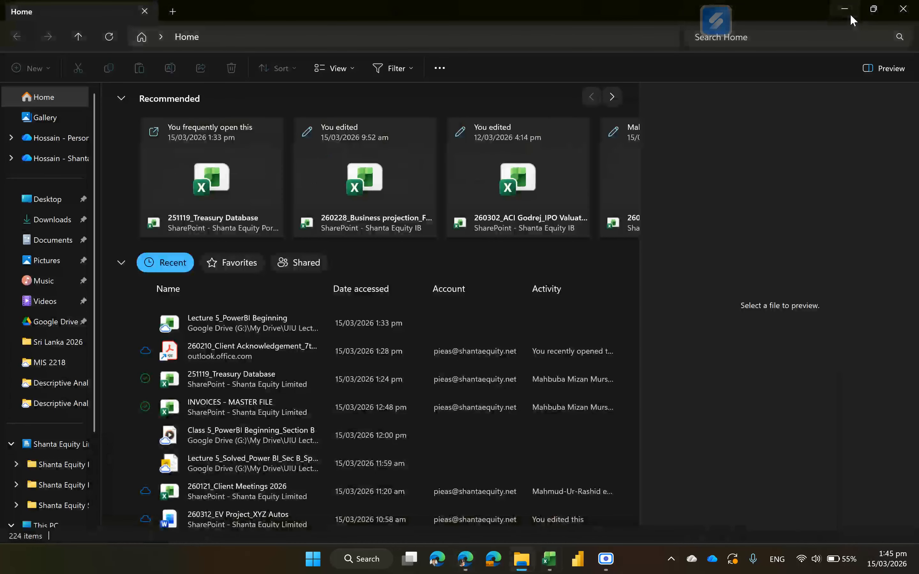
left_click(850, 17)
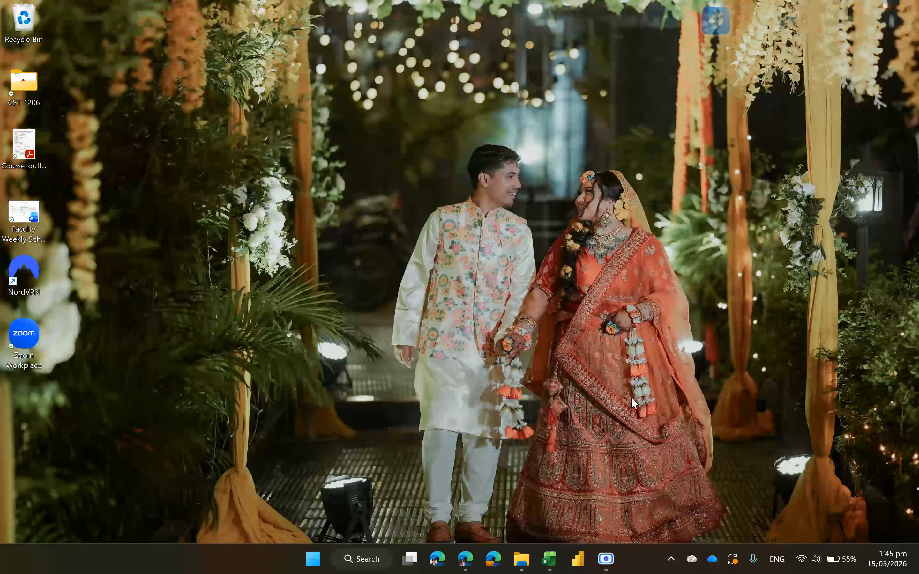
left_click(575, 560)
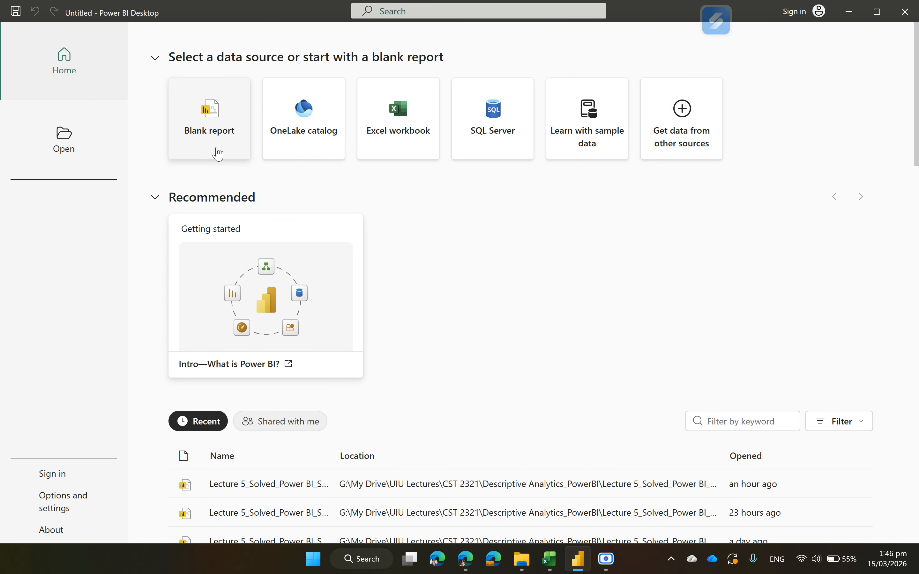
left_click(207, 148)
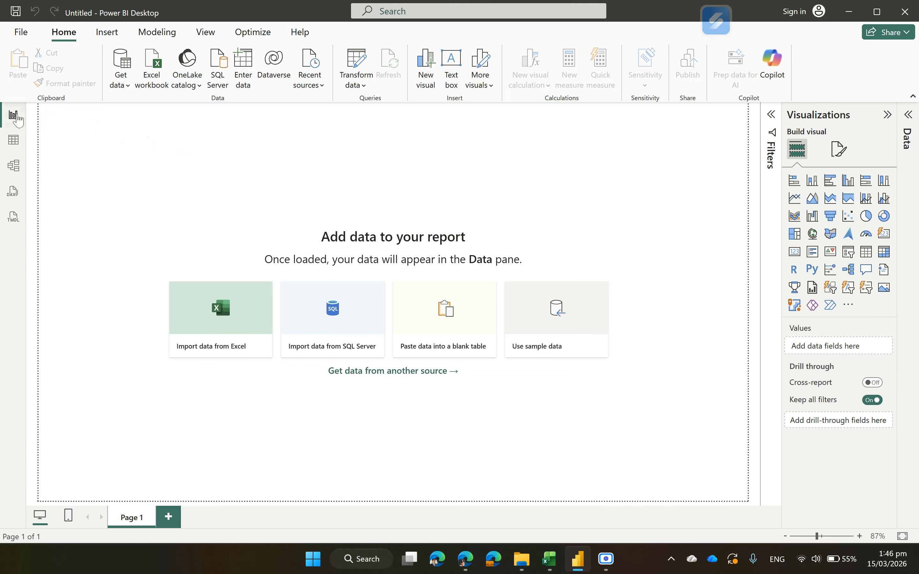
Look at the empty report's Table view and Model view
left_click(14, 141)
left_click(14, 165)
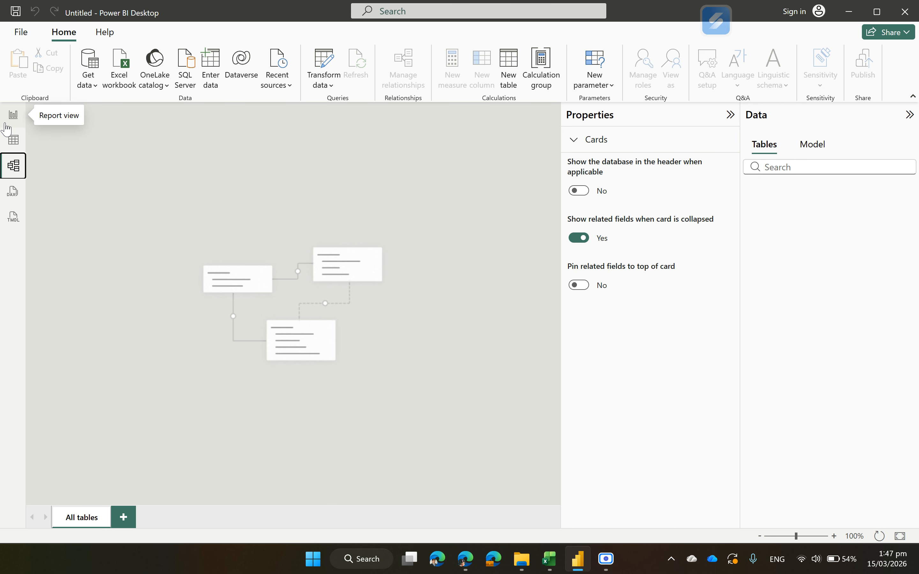
Find Power BI Desktop in the Microsoft Store, view its app page, and close the store
left_click(343, 562)
type("micr")
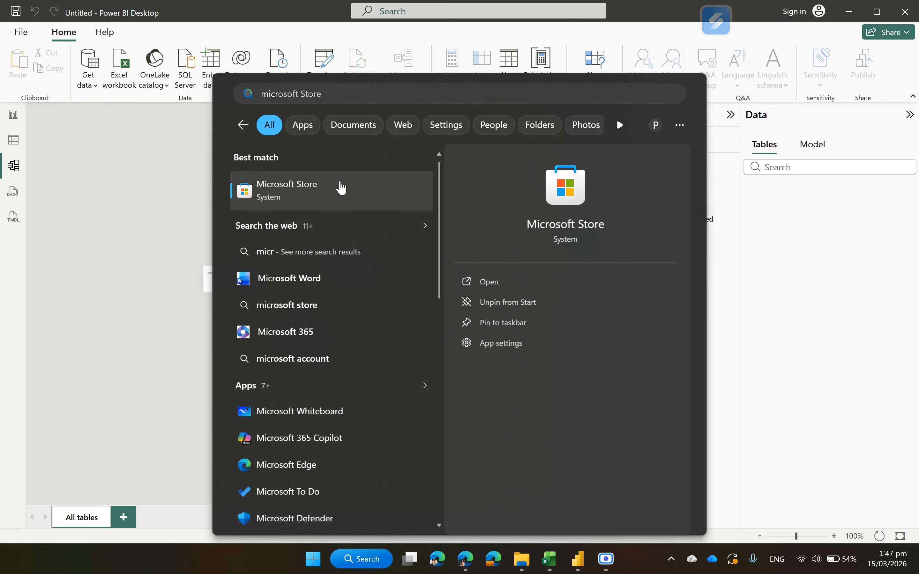
left_click(341, 187)
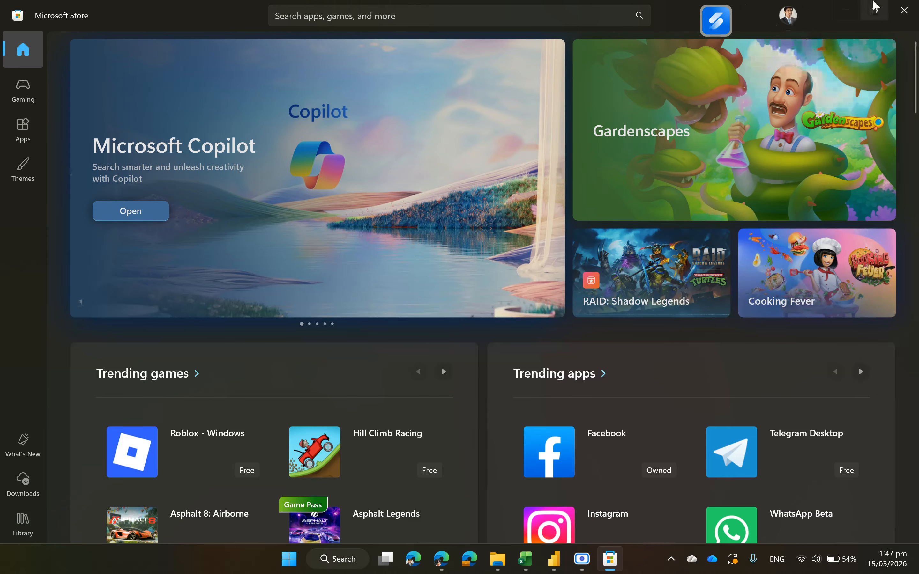
left_click(594, 24)
type("powerb")
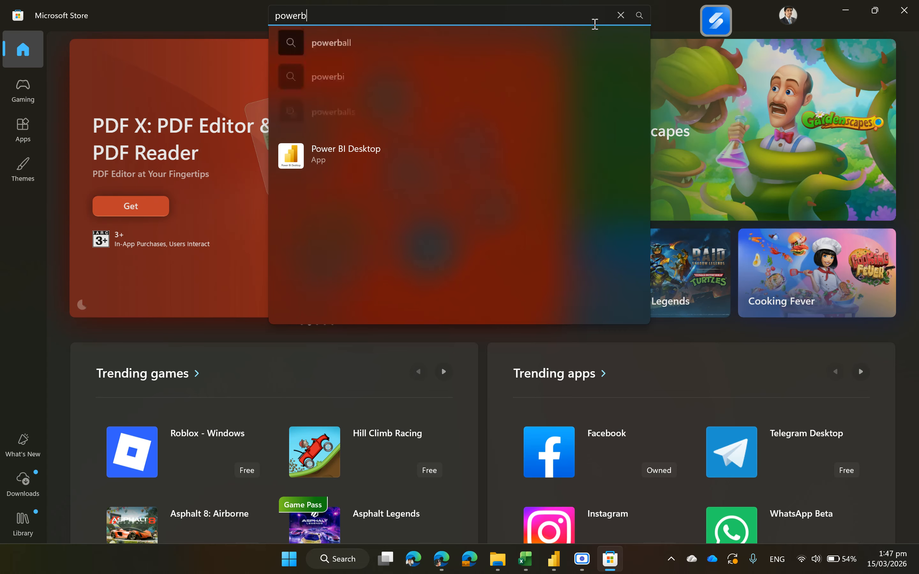
left_click(385, 167)
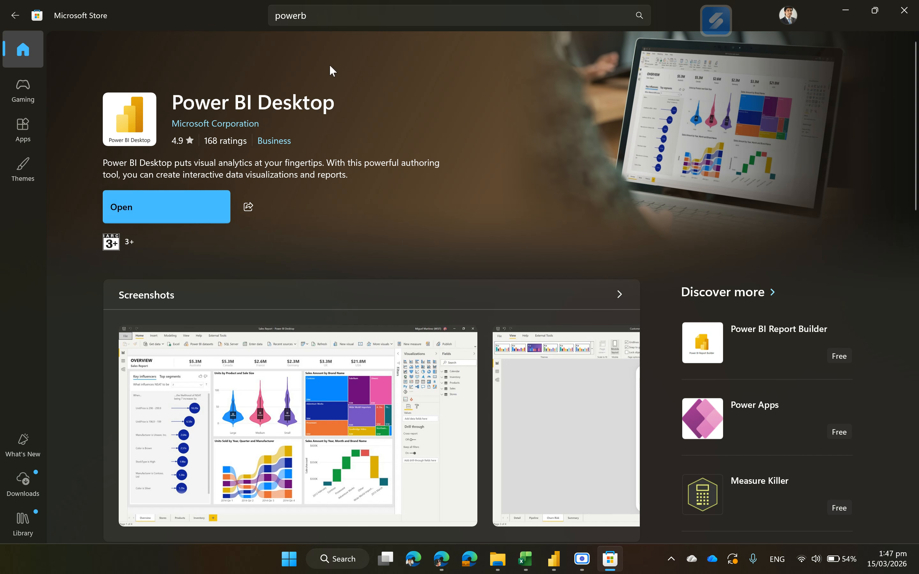
left_click(916, 5)
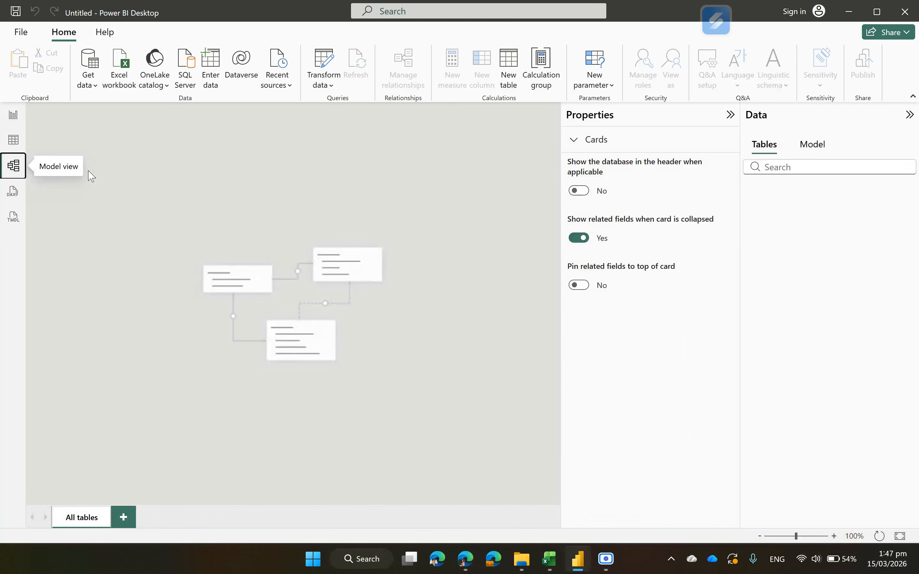
Look through the Report, Table and Model views of the blank Power BI file, ending in Report view
left_click(14, 115)
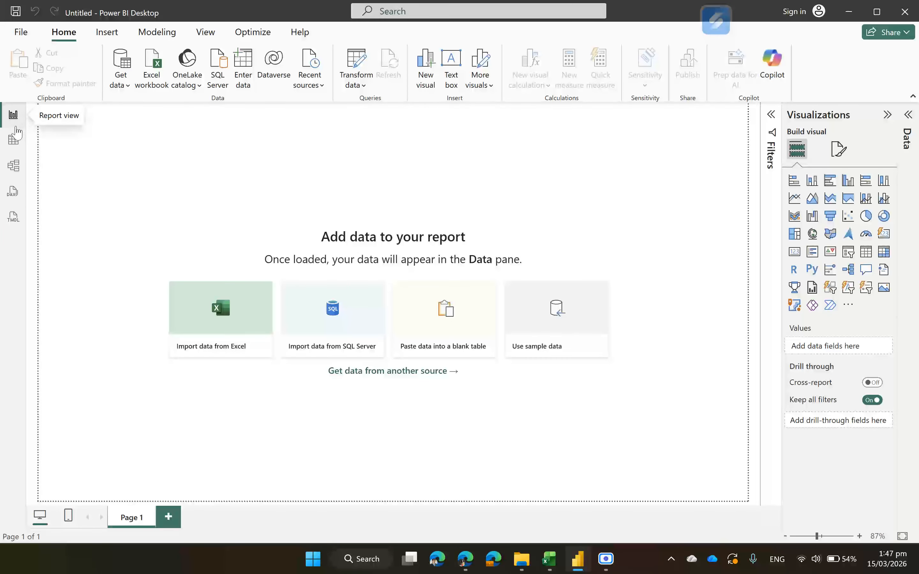
left_click(15, 140)
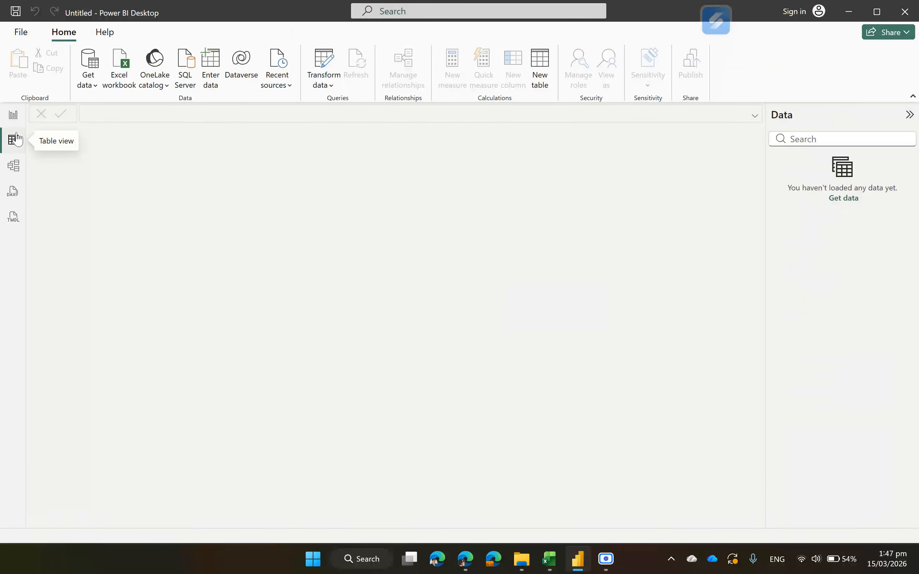
left_click(19, 173)
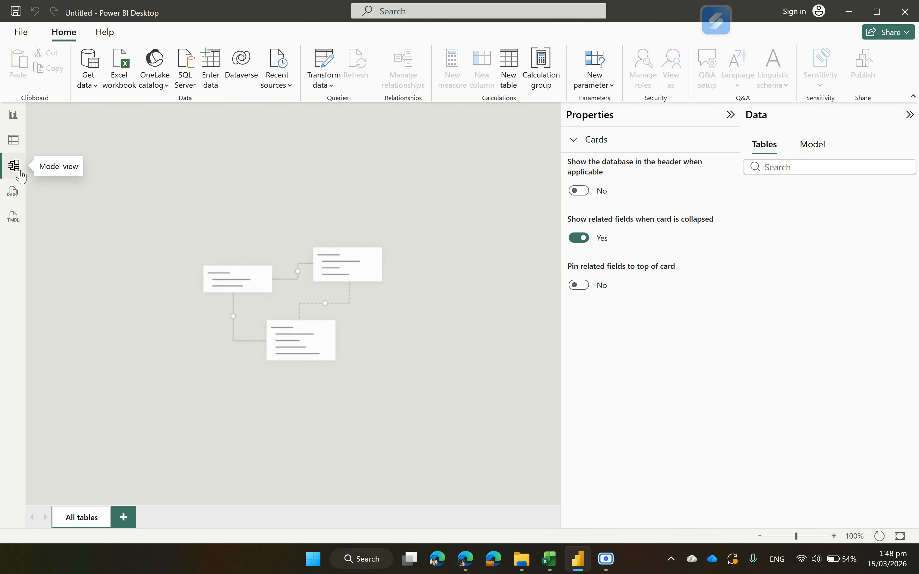
left_click(9, 146)
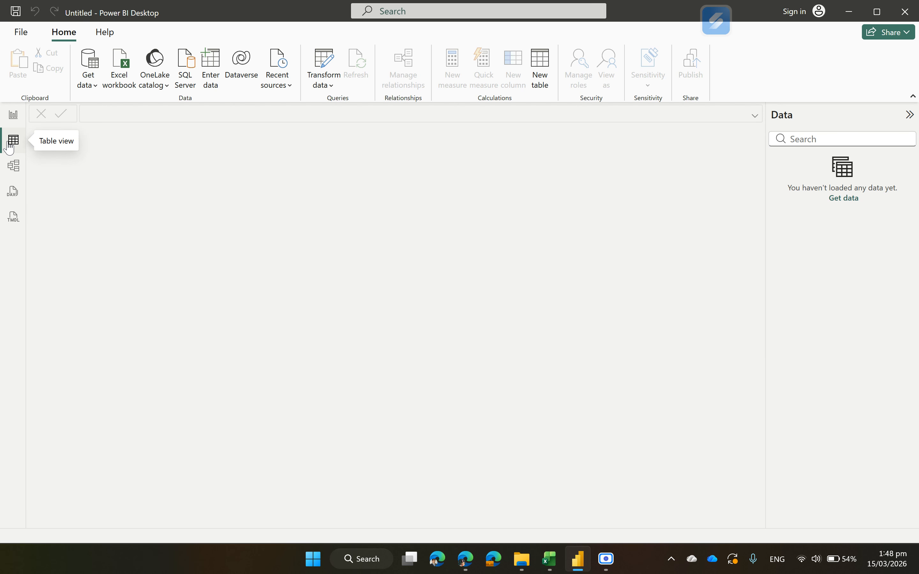
left_click(13, 164)
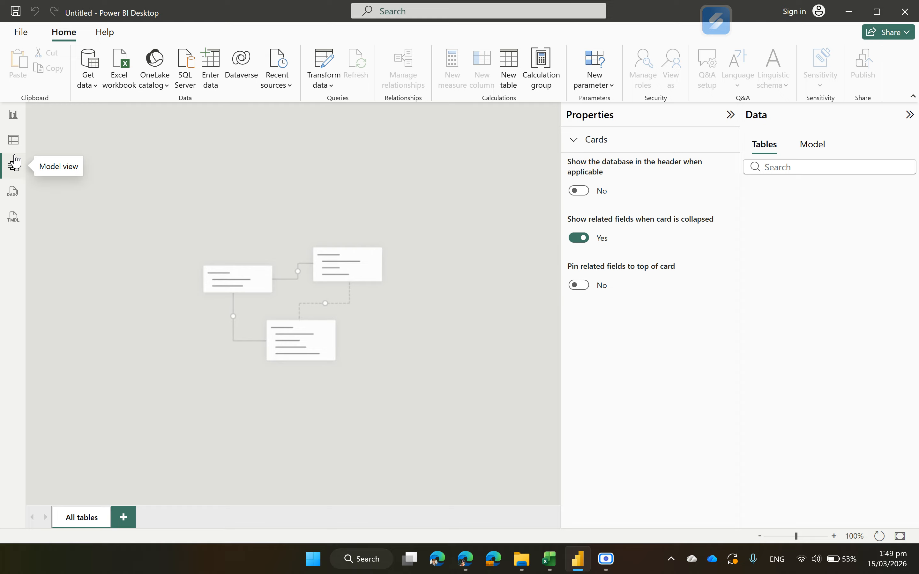
left_click(13, 115)
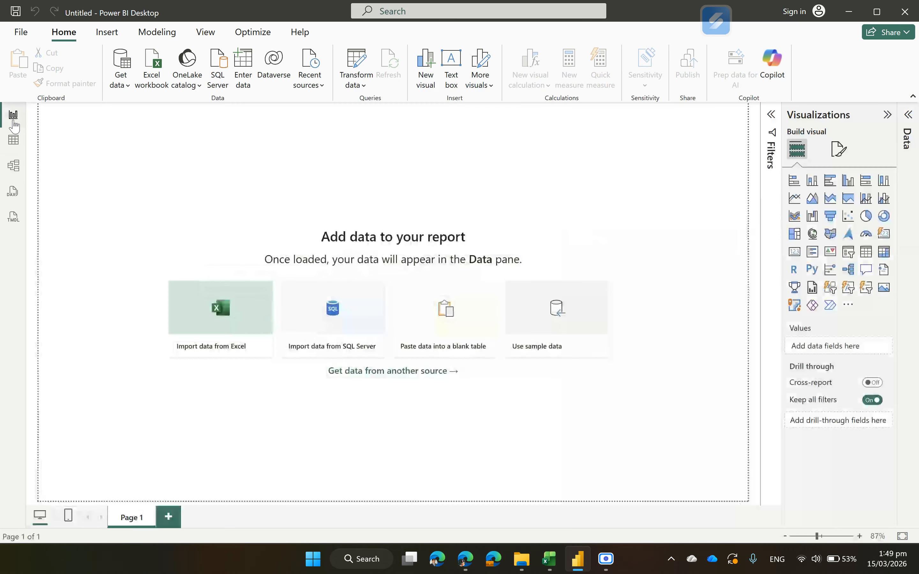
left_click(20, 146)
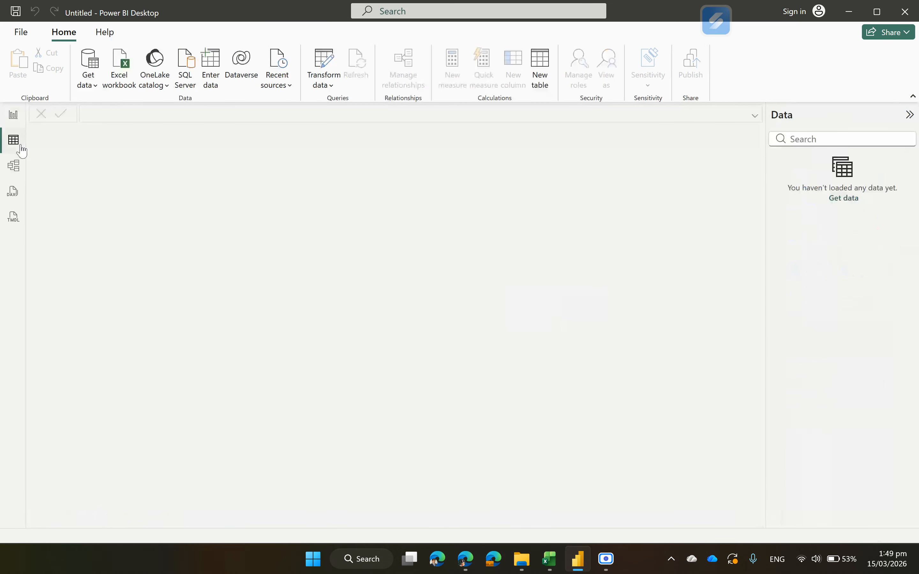
left_click(22, 120)
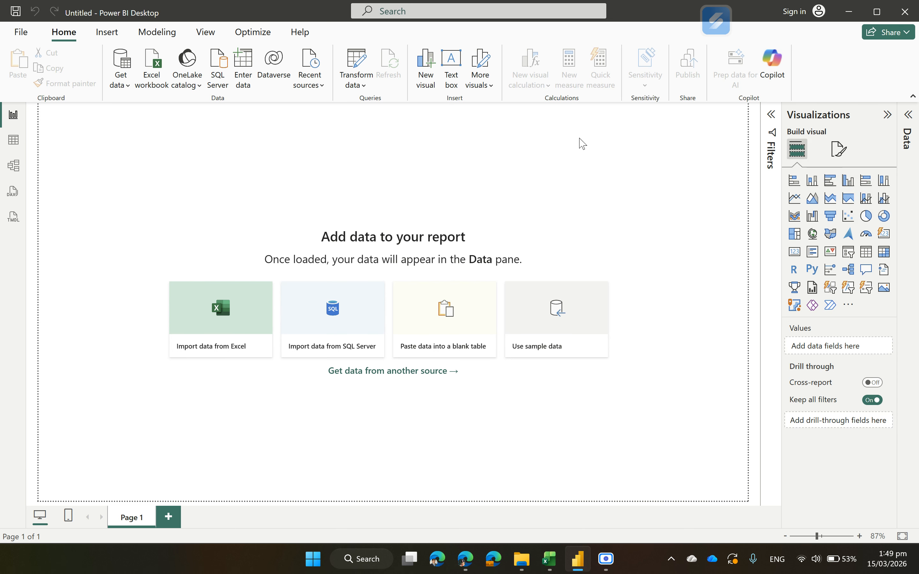
Connect the report to the Excel workbook Lecture 5_PowerBI Beginning as its data source
left_click(120, 71)
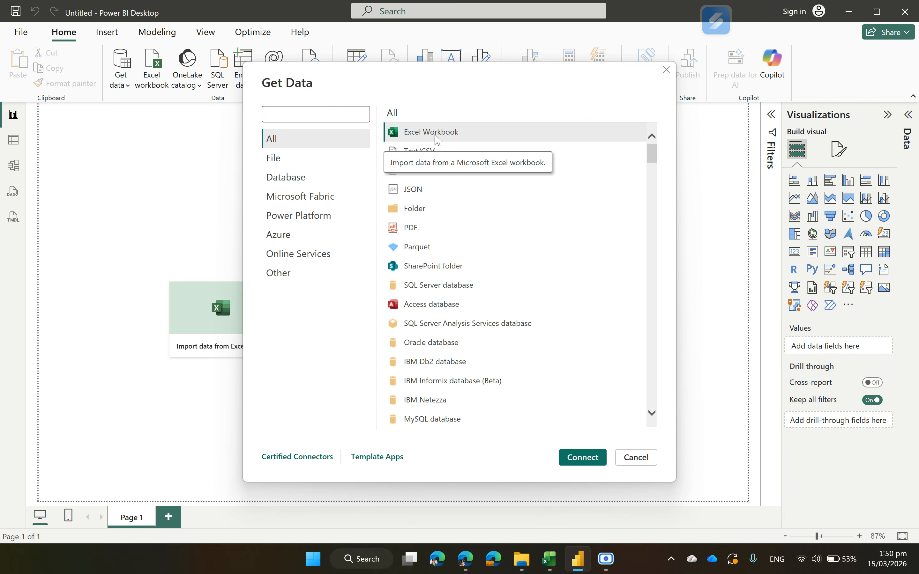
left_click(632, 463)
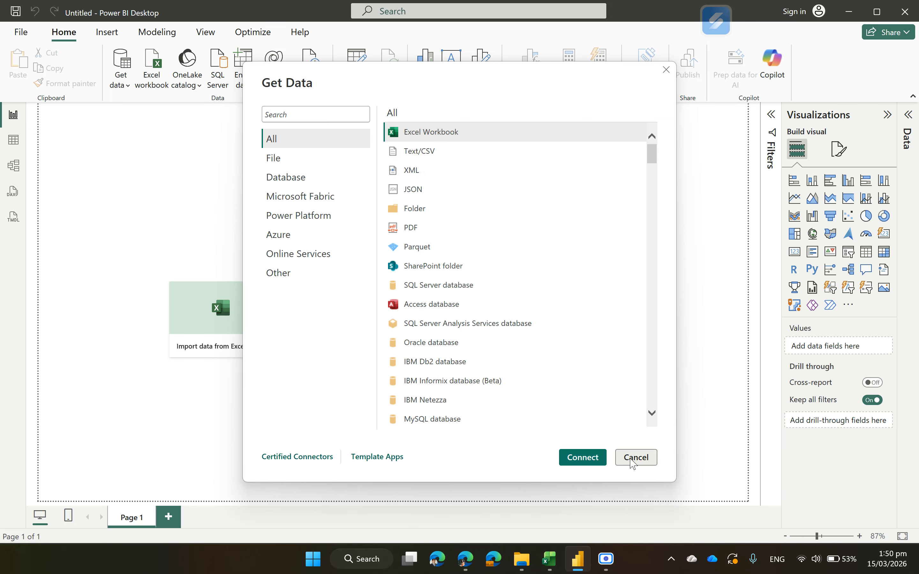
left_click(118, 83)
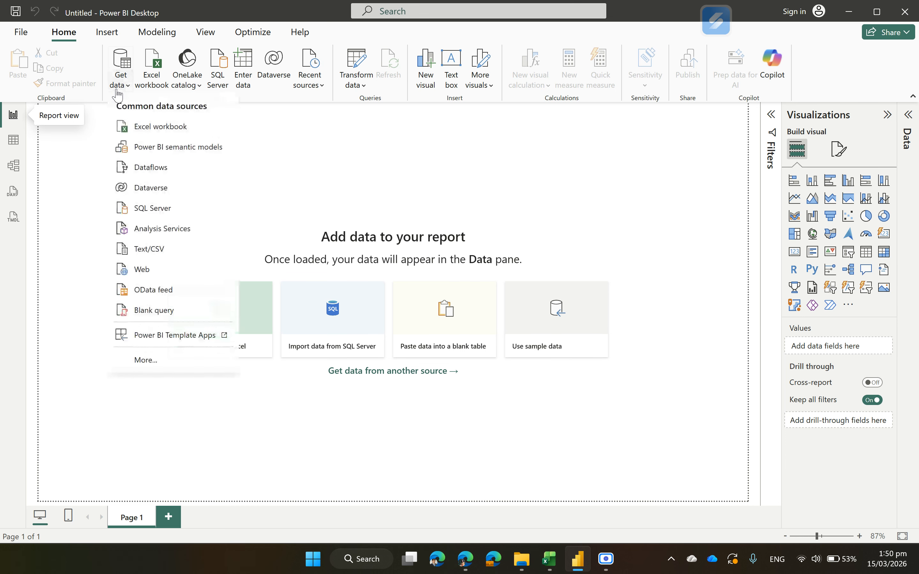
left_click(151, 131)
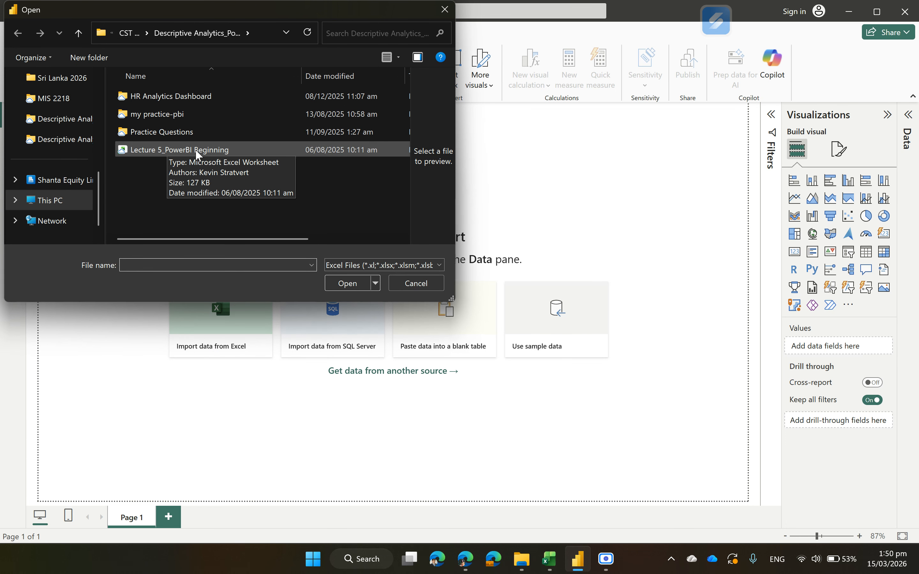
double_click(211, 151)
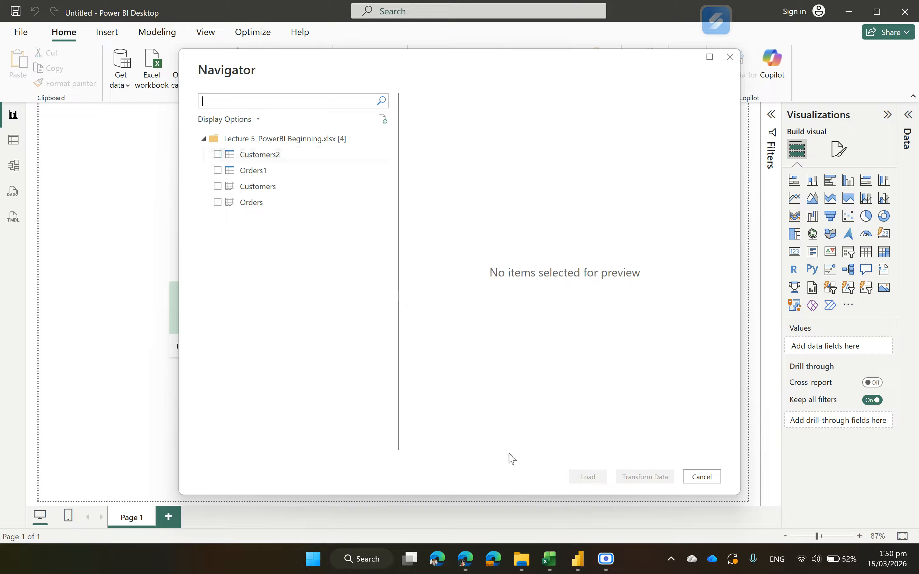
Switch to the source workbook in Excel and examine the order records on the Orders sheet
left_click(549, 561)
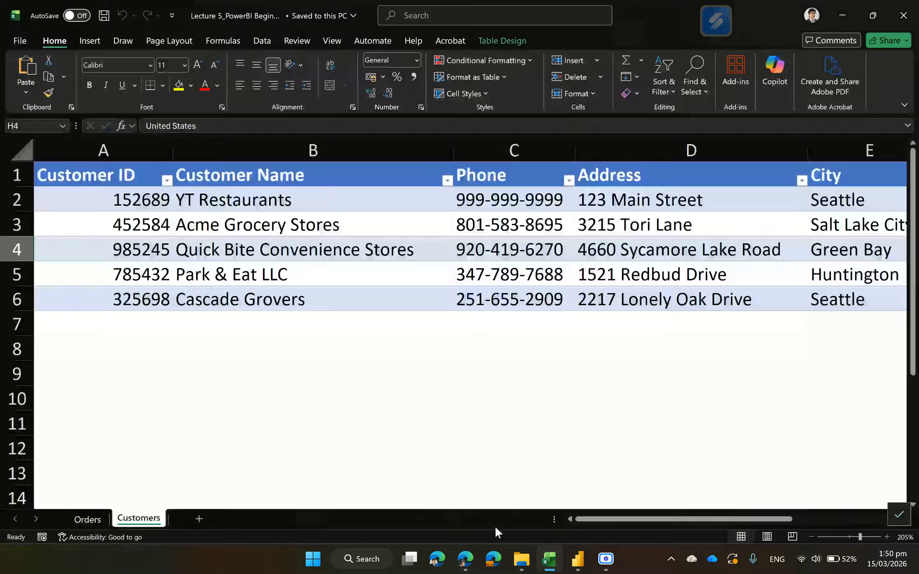
left_click(90, 519)
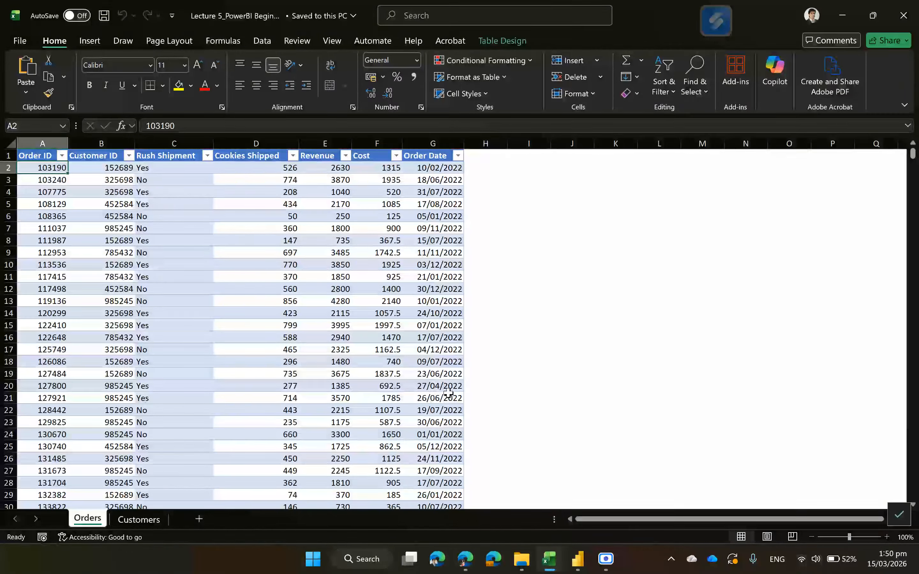
scroll(448, 393, "down", 4)
scroll(448, 393, "up", 5)
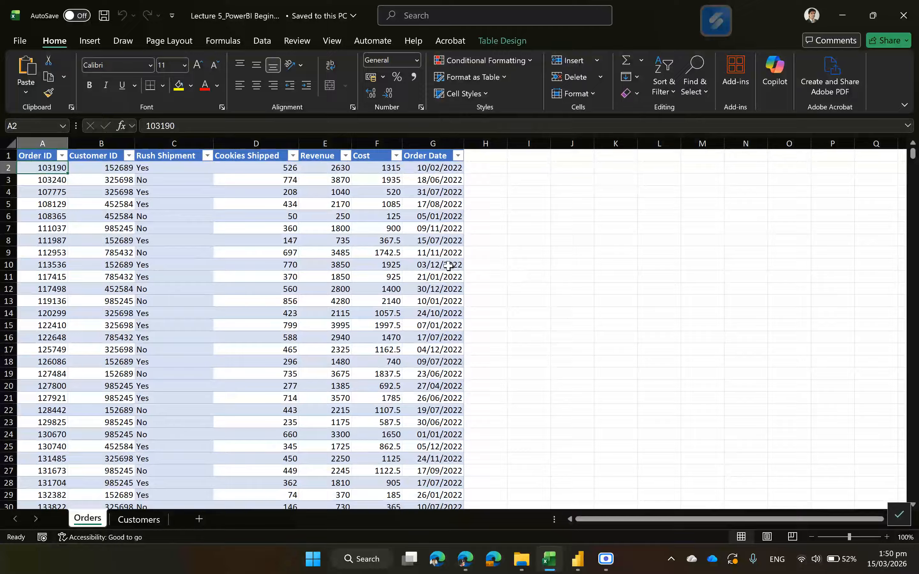
left_click(409, 264)
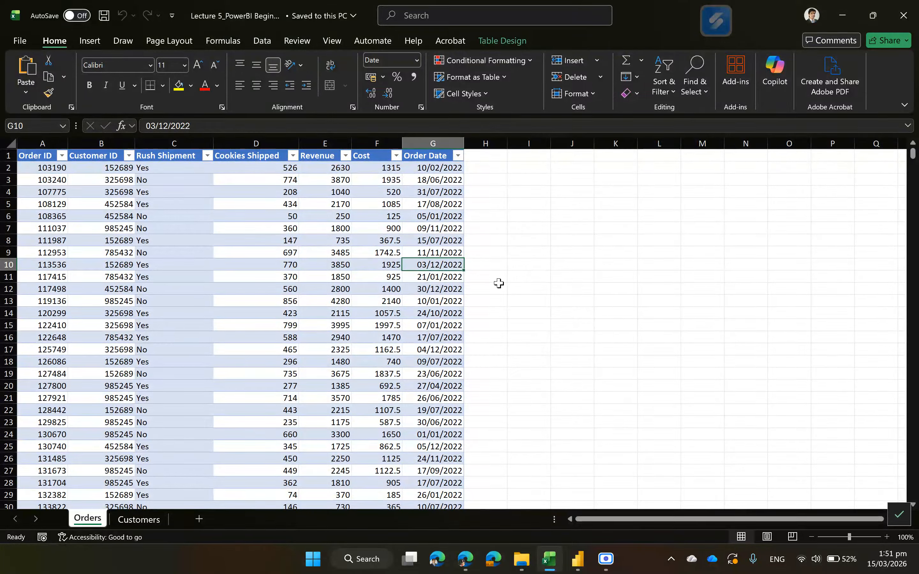
scroll(500, 283, "down", 18)
scroll(500, 283, "up", 18)
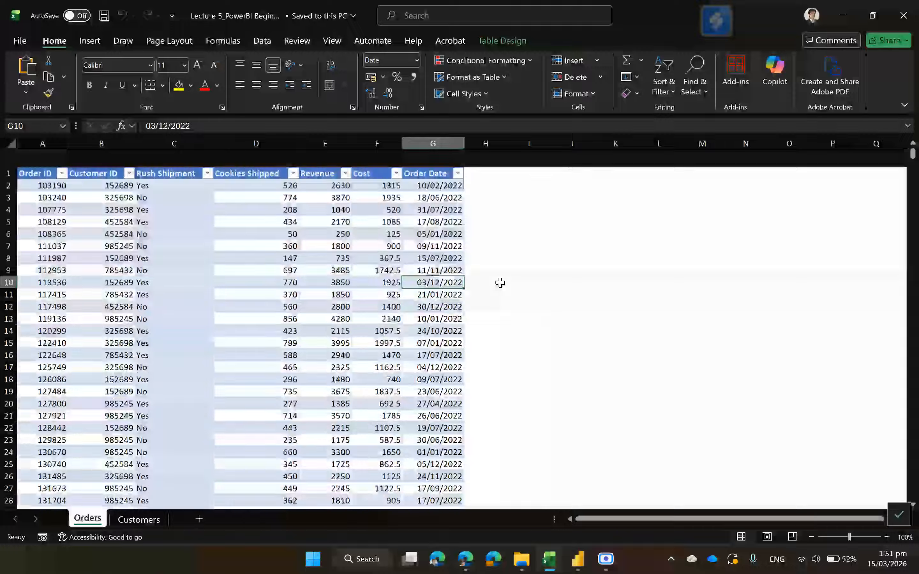
Examine the Customers sheet across all its columns through Country
left_click(128, 523)
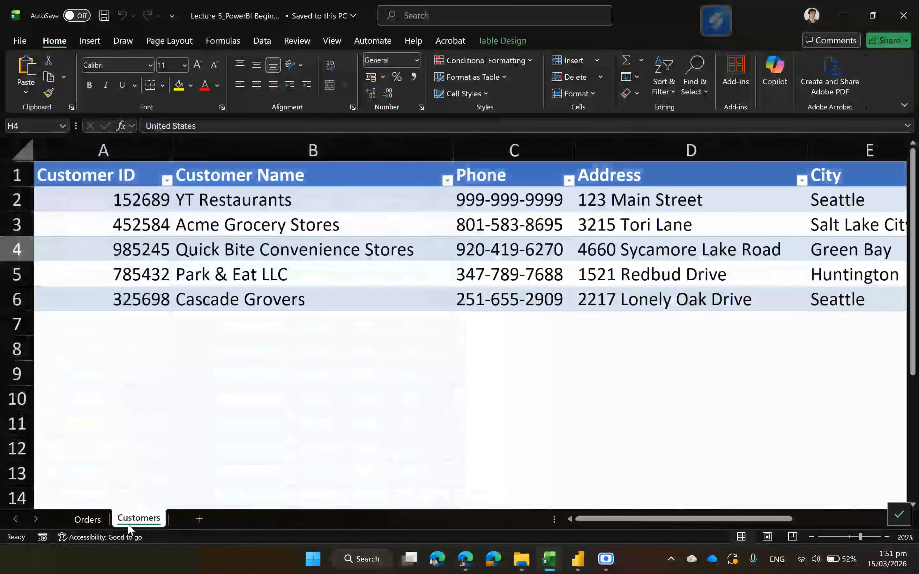
left_click(332, 369)
scroll(333, 369, "right", 6)
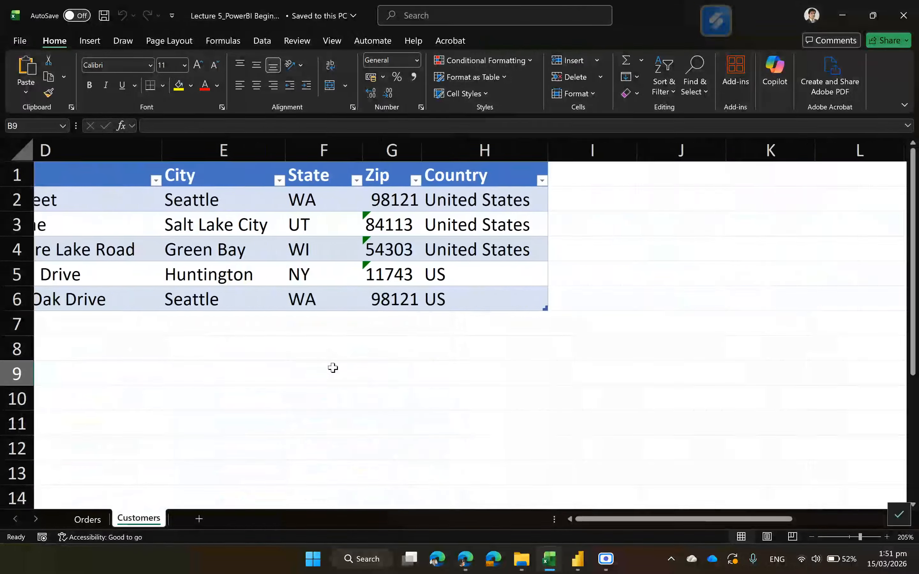
Switch from the Customers sheet back to Power BI and load the Customers2 and Orders1 tables from the workbook
scroll(333, 369, "left", 6)
scroll(333, 368, "down", 3)
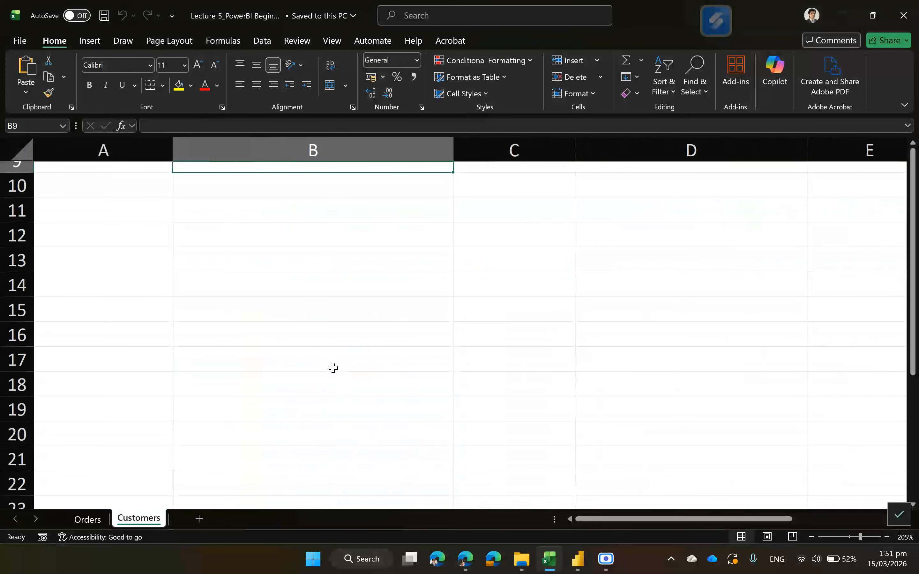
scroll(332, 368, "up", 3)
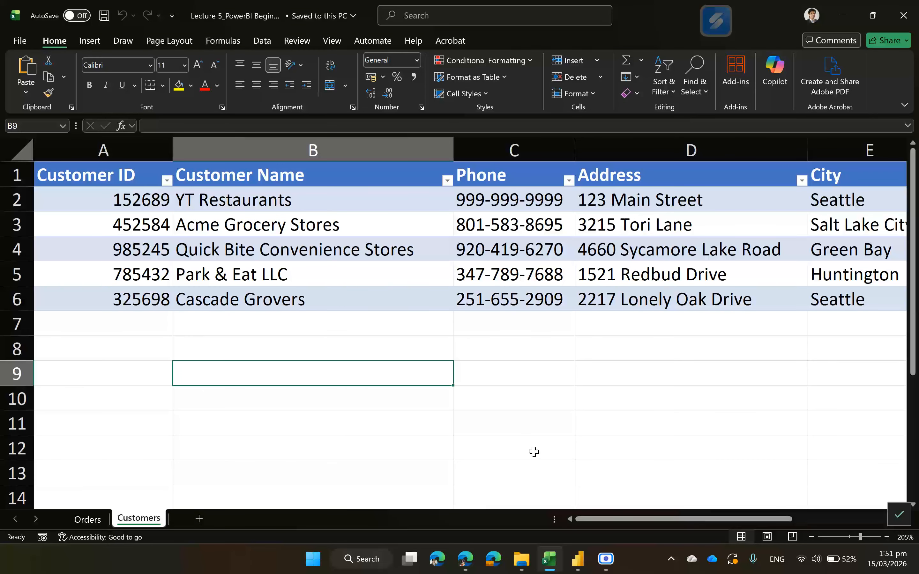
left_click(579, 562)
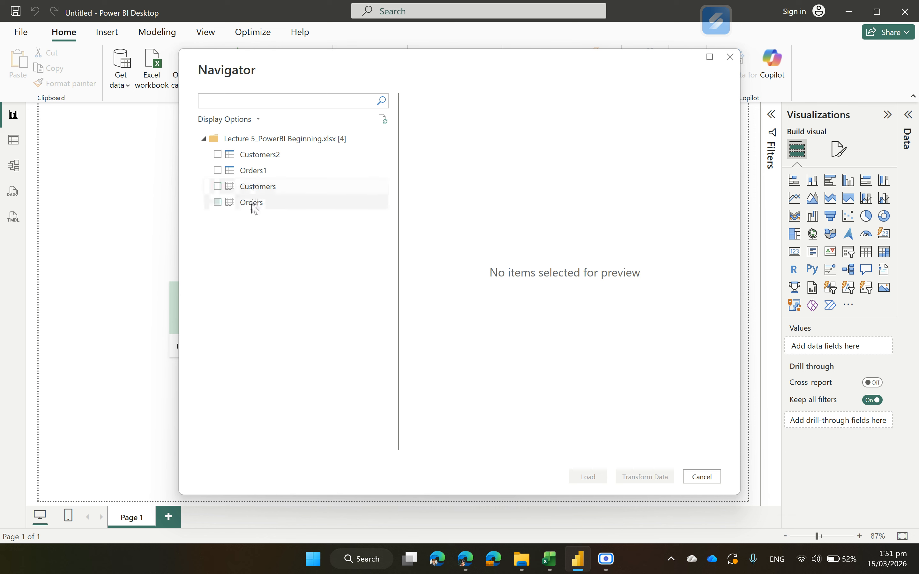
left_click(247, 190)
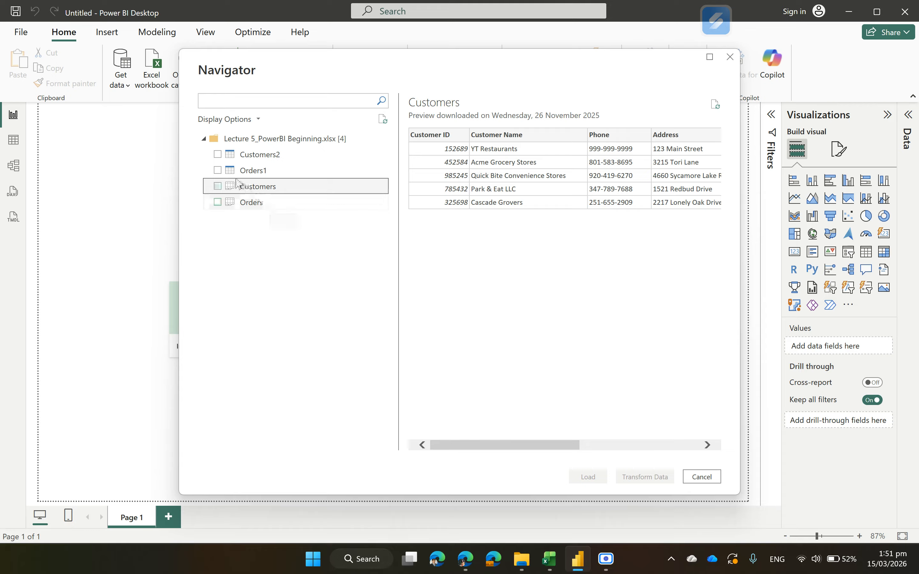
left_click(220, 161)
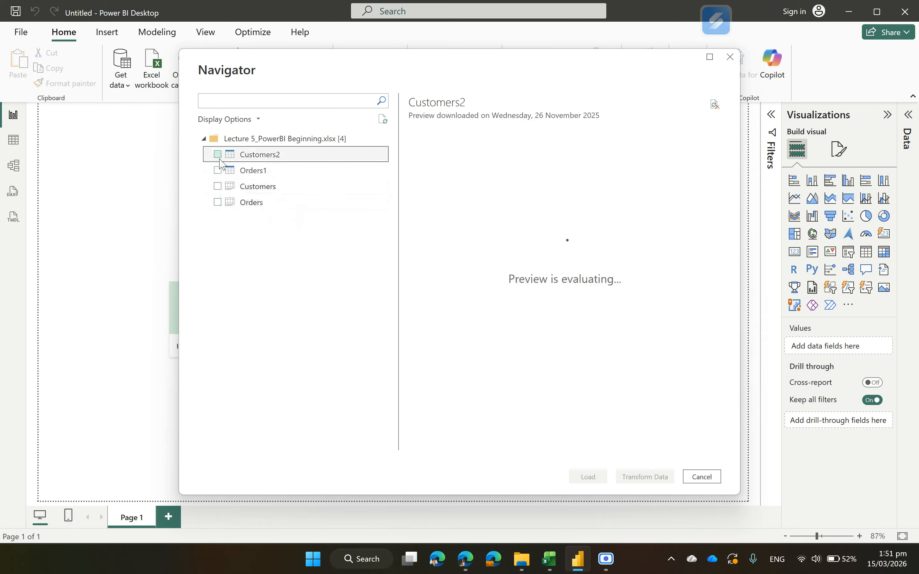
left_click(217, 156)
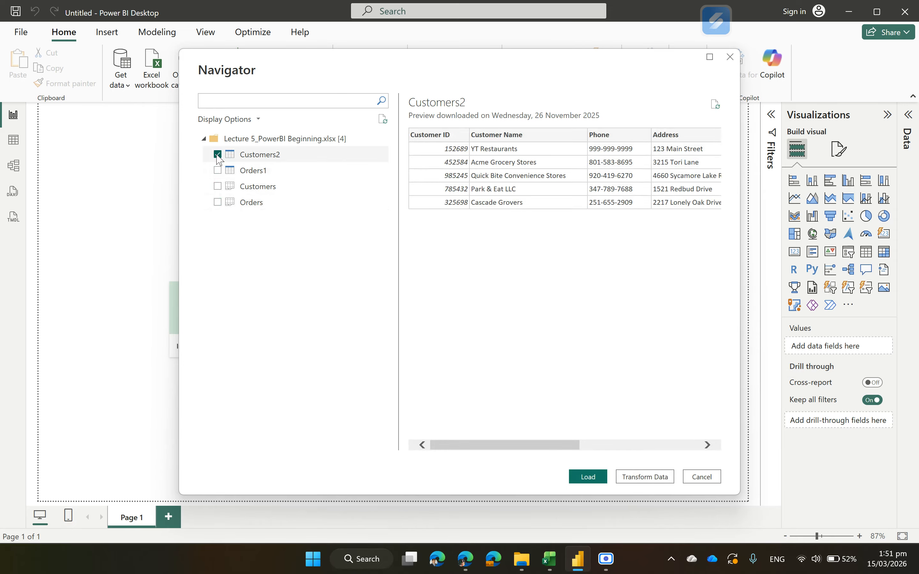
left_click(218, 172)
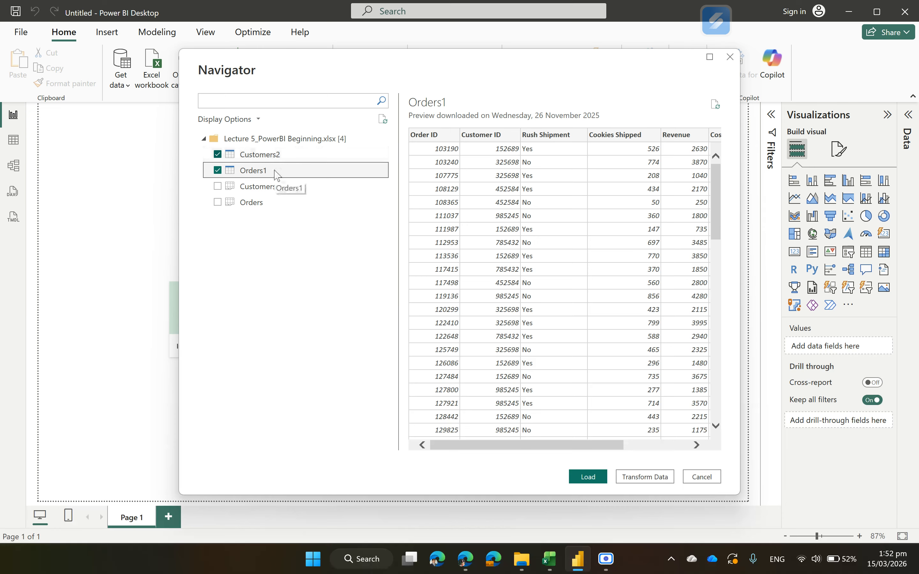
left_click(588, 476)
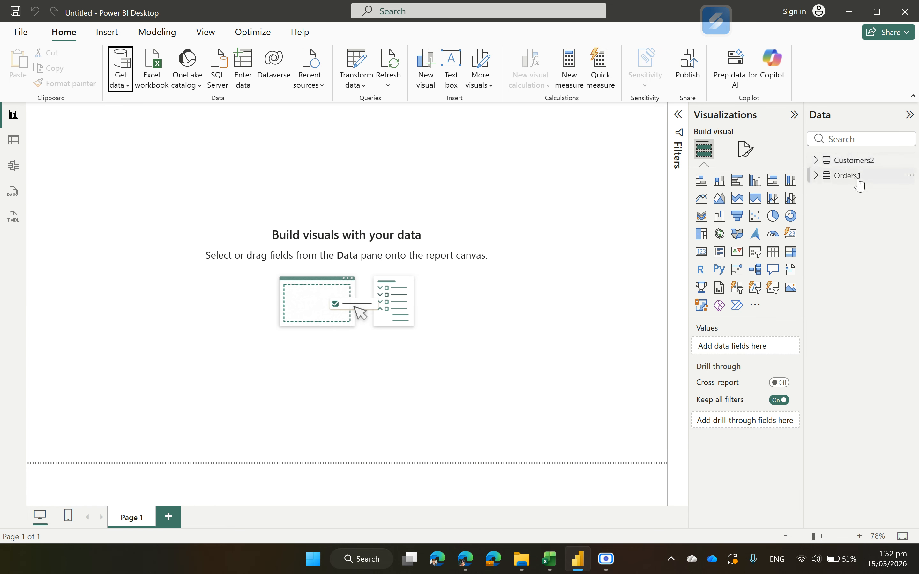
Expand the field lists of Customers2 and Orders1, and examine both tables' records and shared Customer ID column in Table view
left_click(816, 160)
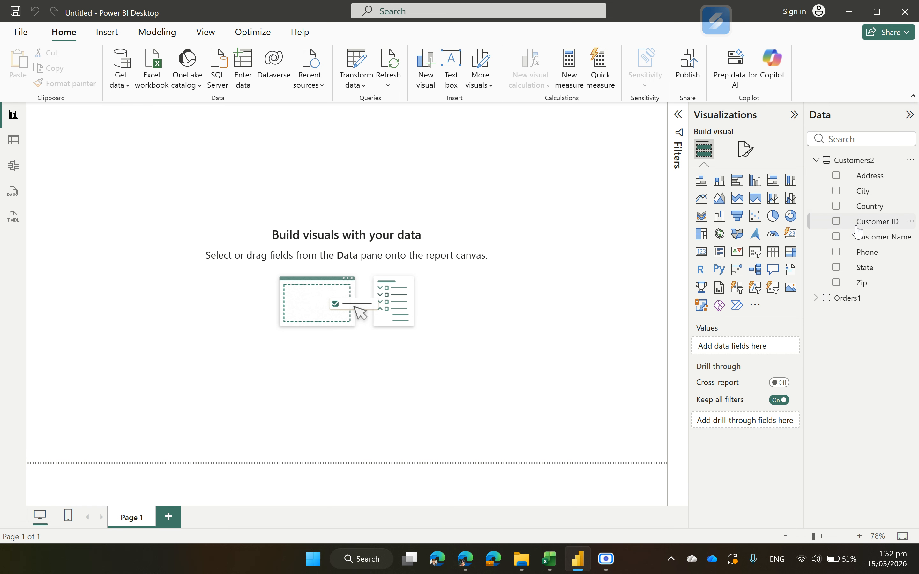
left_click(820, 300)
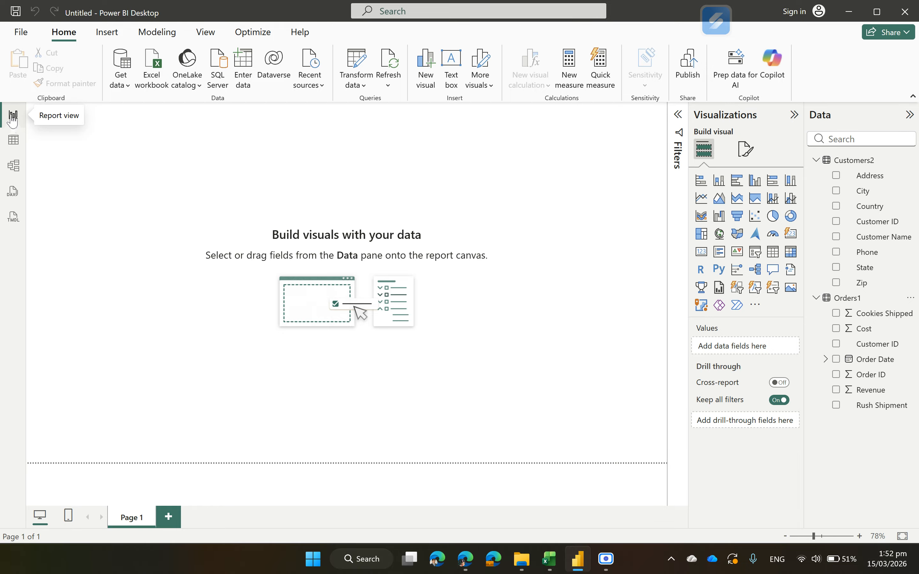
left_click(13, 140)
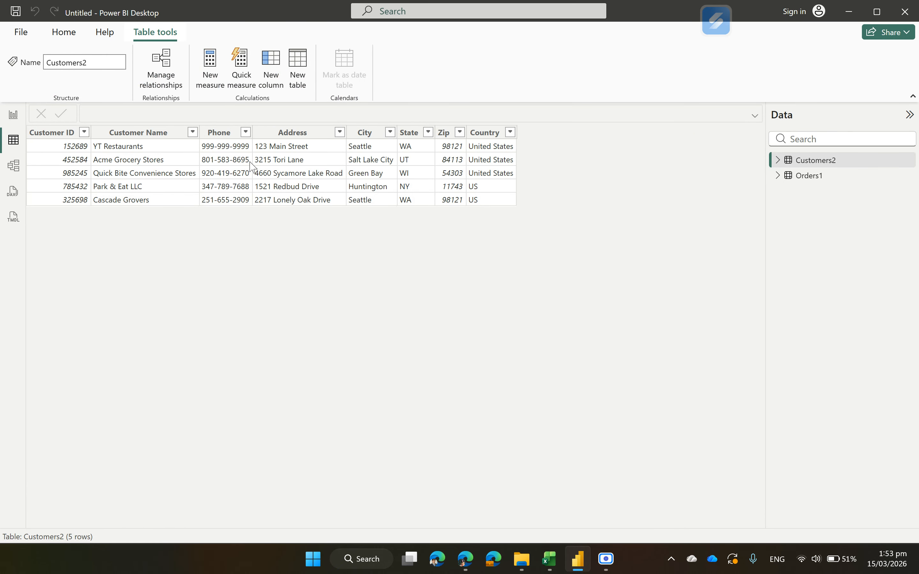
left_click(797, 176)
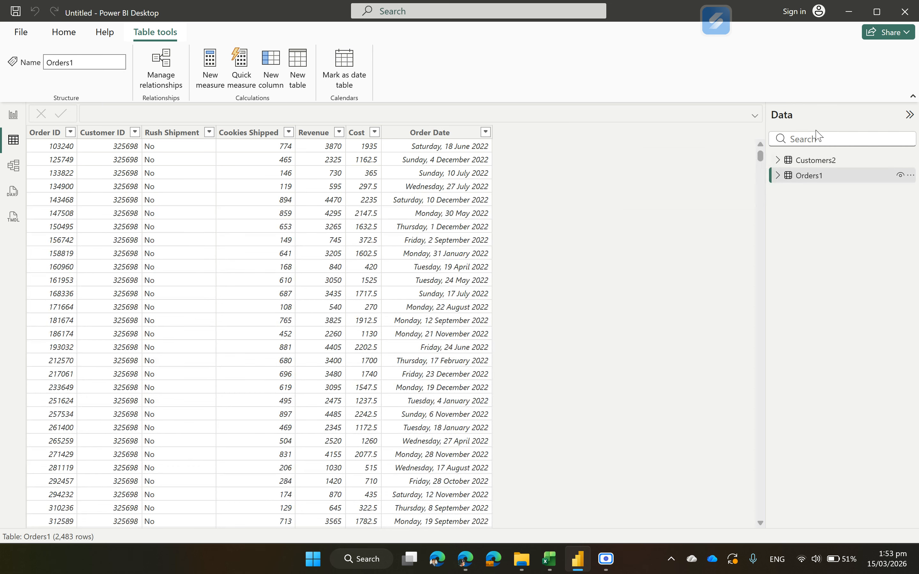
left_click(822, 163)
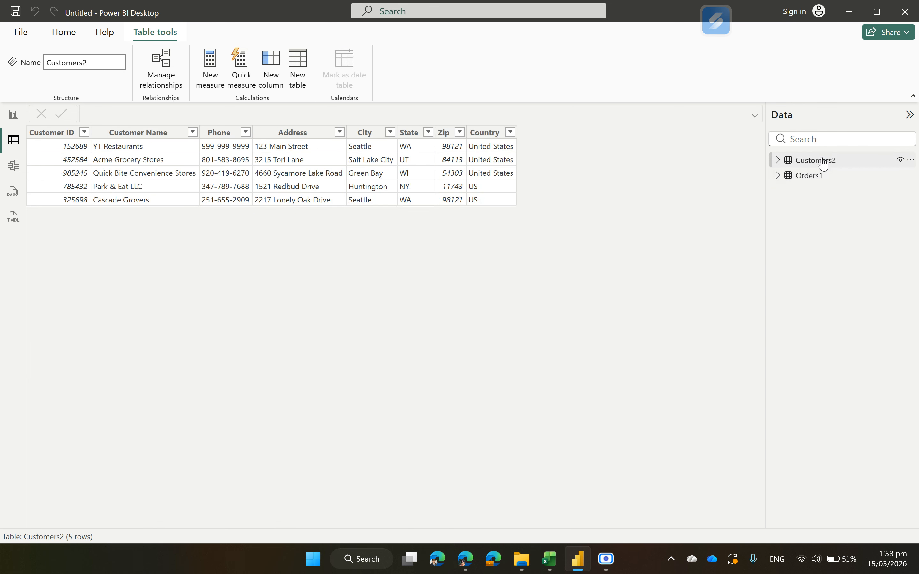
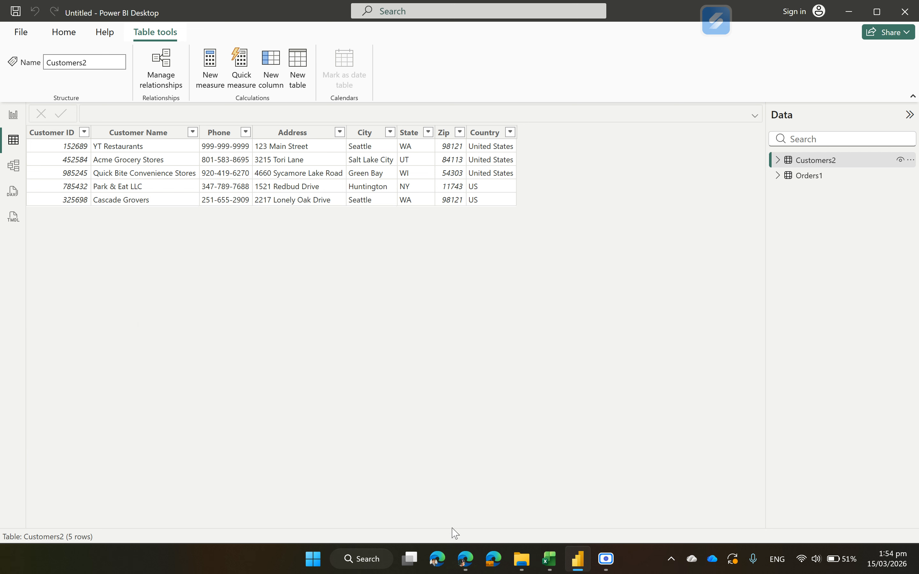
mouse_move(462, 560)
left_click(806, 177)
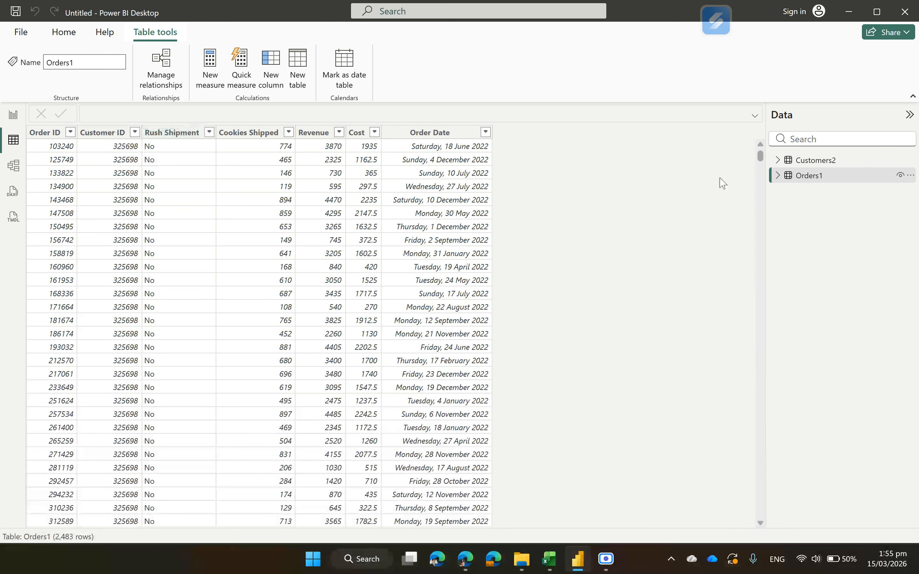
mouse_move(785, 171)
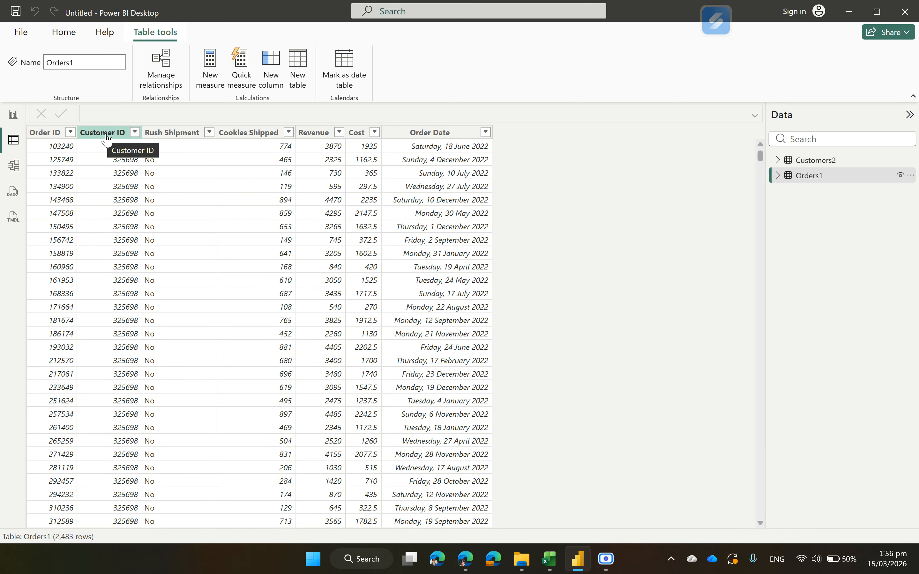
left_click(811, 160)
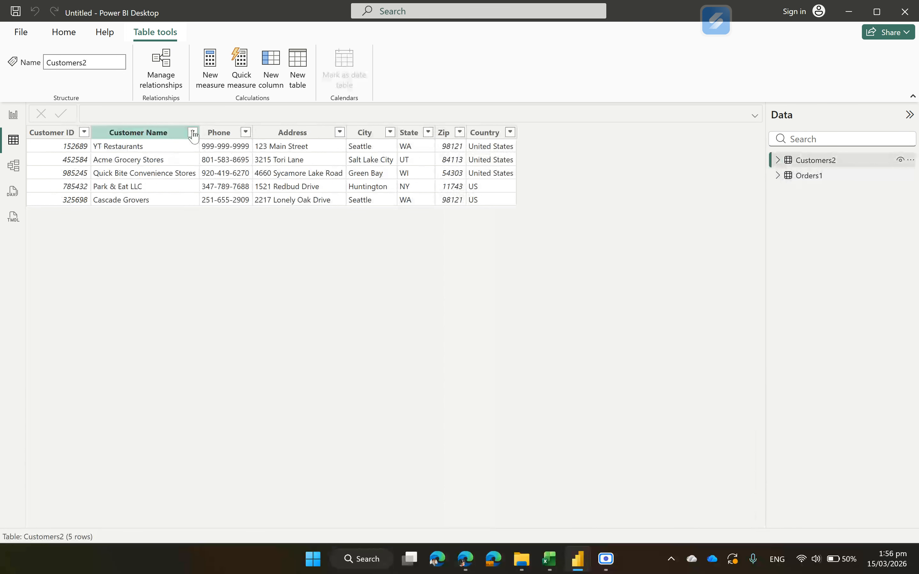
In Model view, move the Customers2 table diagonally below Orders1 so their relationship line is exposed, and return to Report view
left_click(22, 170)
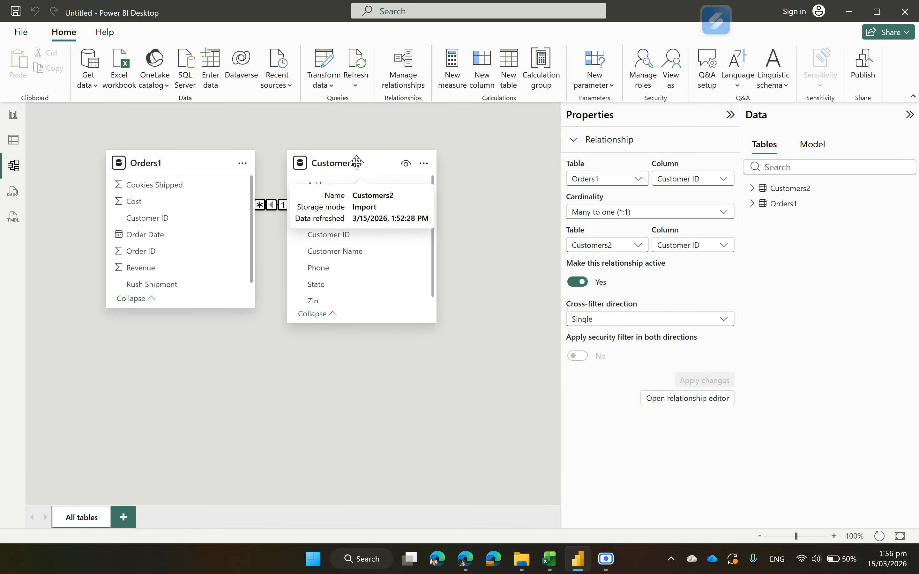
left_click_drag(353, 162, 409, 286)
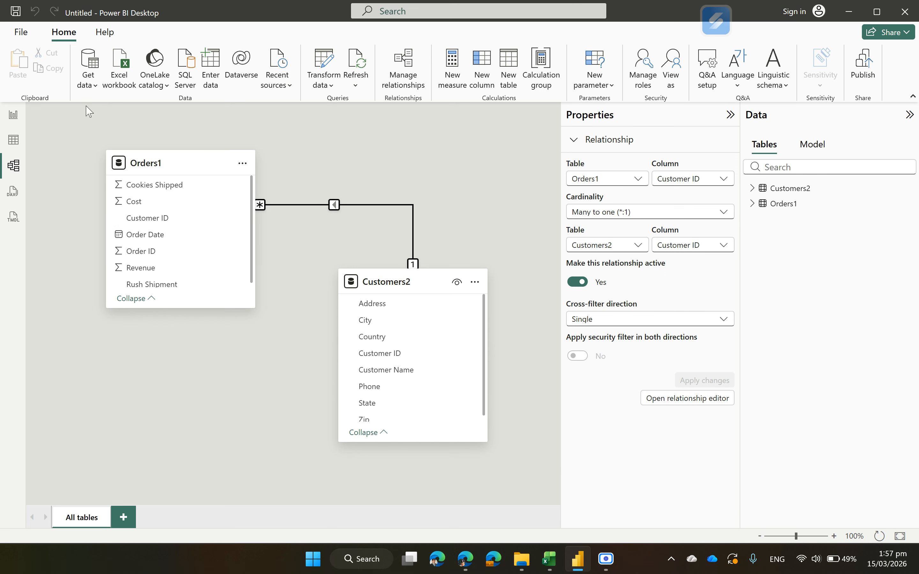
left_click(7, 121)
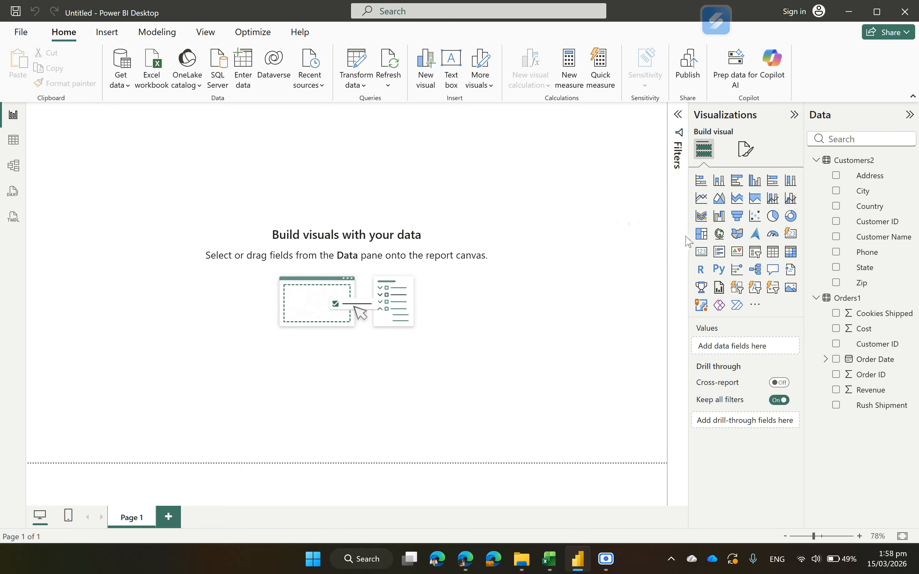
Add a Card visual showing the sum of Revenue from Orders1, and shrink it into the page's upper-left corner
left_click(703, 257)
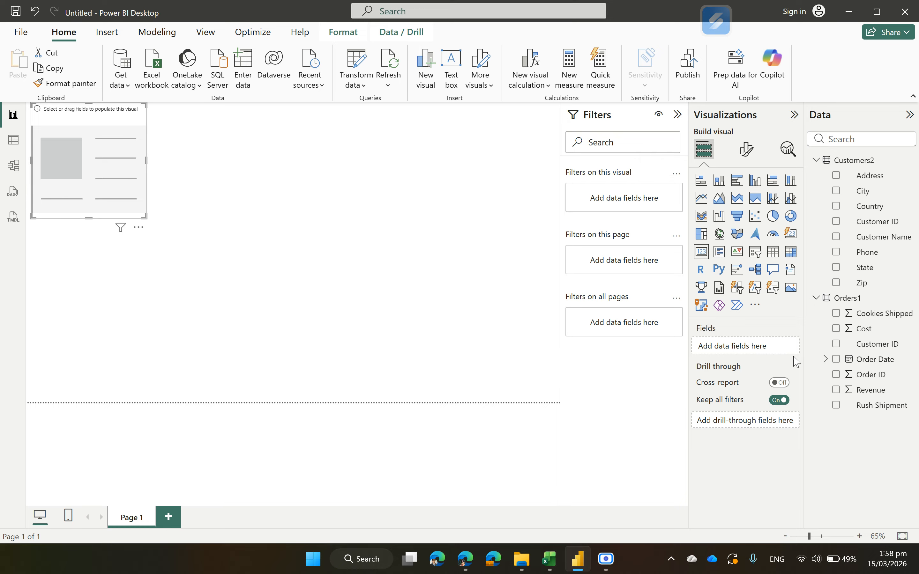
left_click(13, 139)
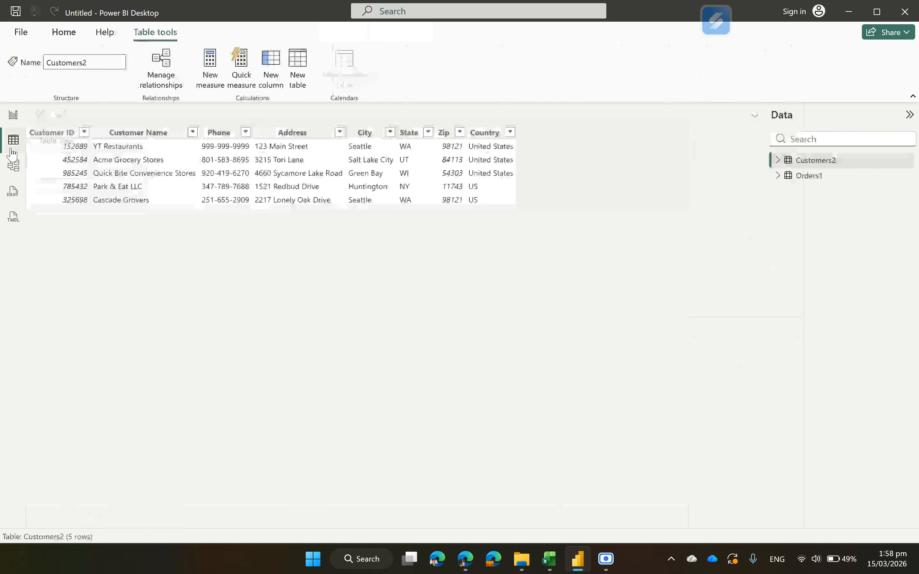
left_click(828, 177)
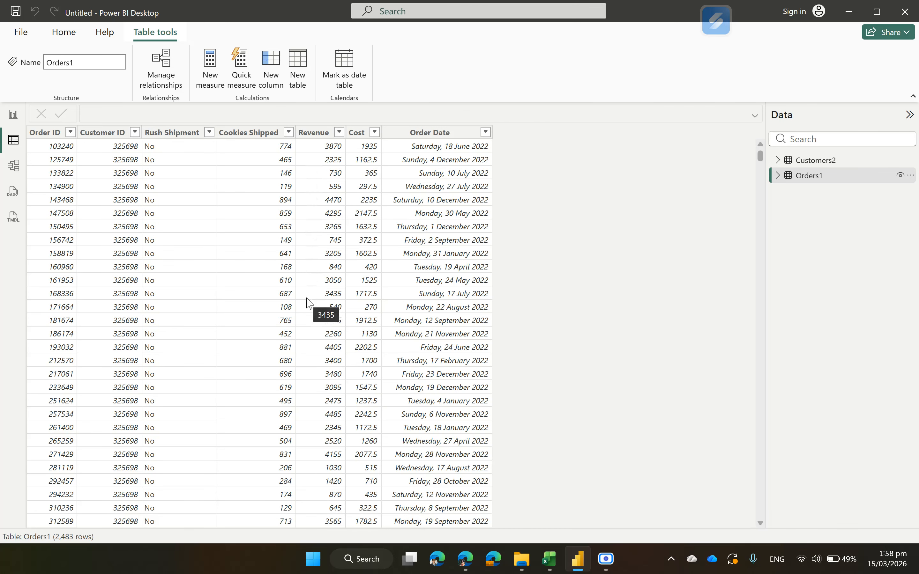
left_click(14, 116)
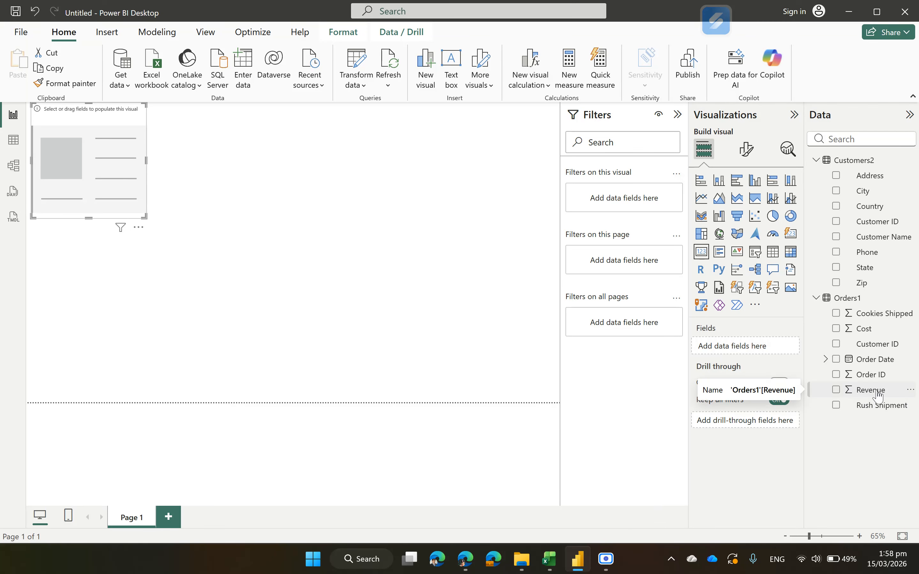
left_click_drag(873, 390, 759, 351)
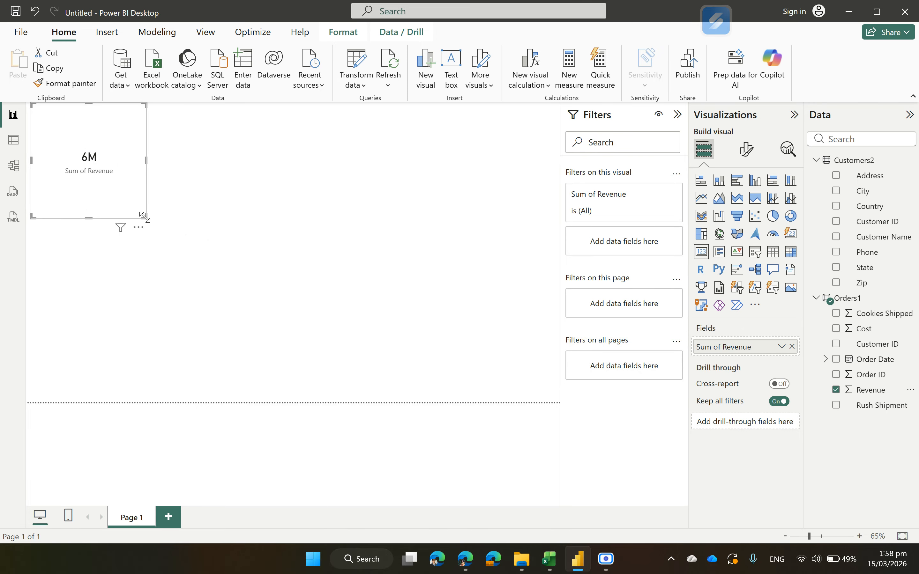
left_click_drag(139, 198, 135, 163)
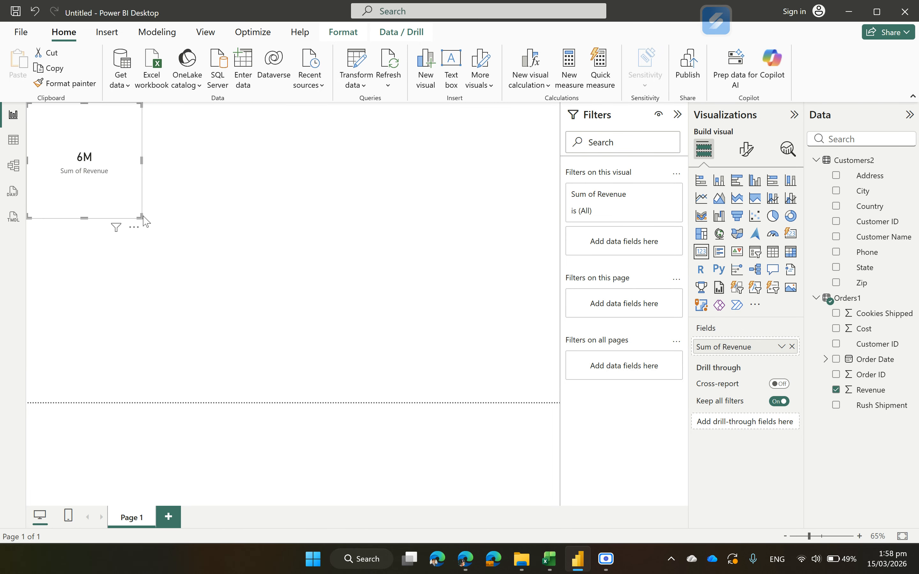
left_click_drag(140, 214, 133, 153)
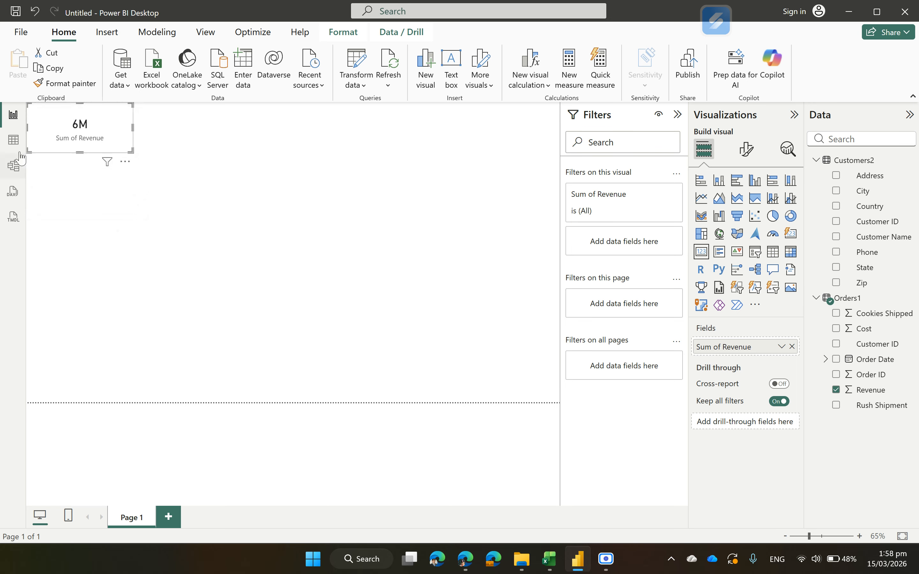
Review the Revenue data in Orders1 and the Customers2 records in Table view, ending back in Report view
left_click(13, 144)
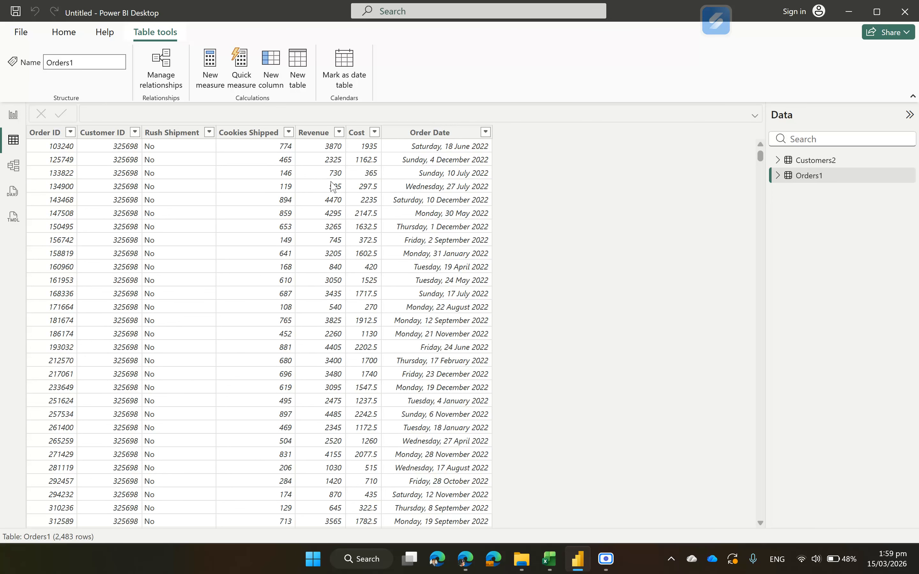
left_click(865, 163)
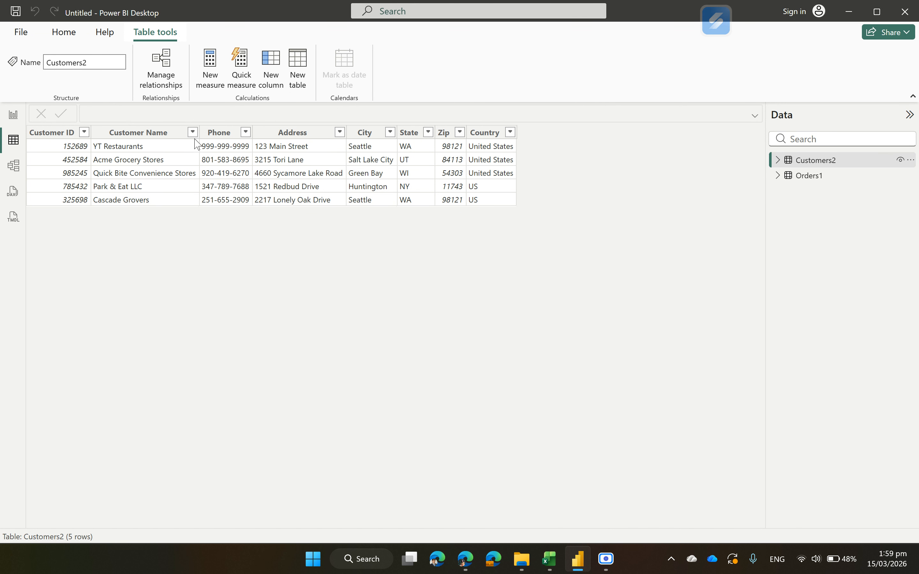
left_click(826, 177)
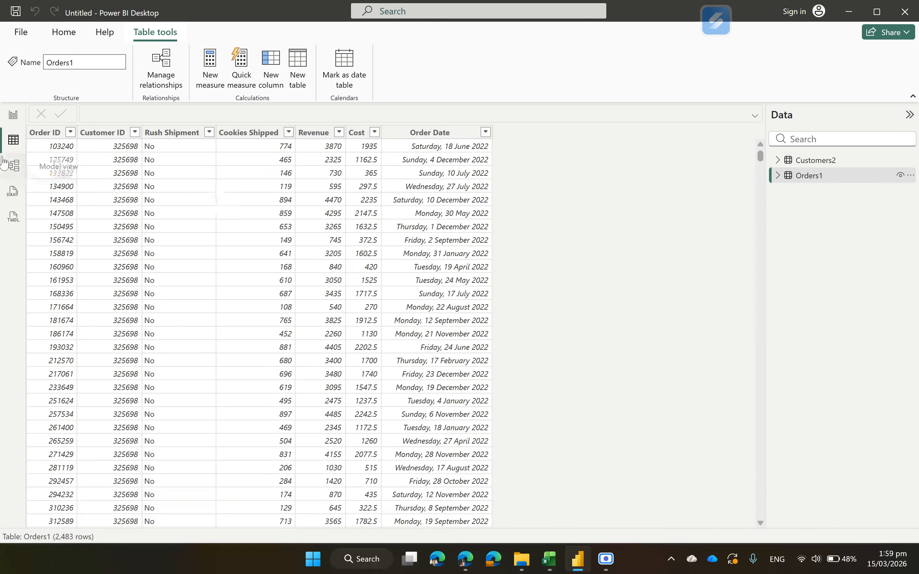
left_click(14, 115)
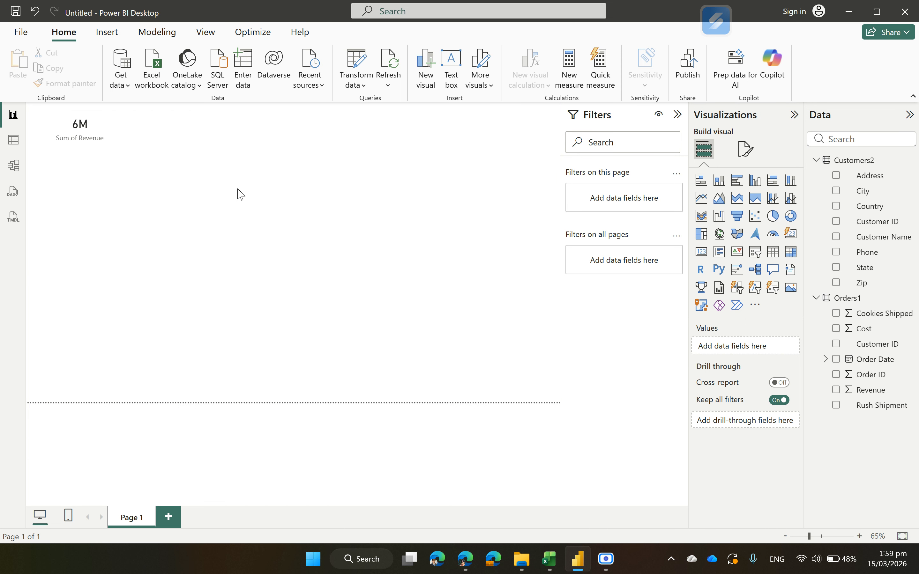
Add a second Card visual below the Revenue card, showing the sum of Cookies Shipped from Orders1
left_click(98, 151)
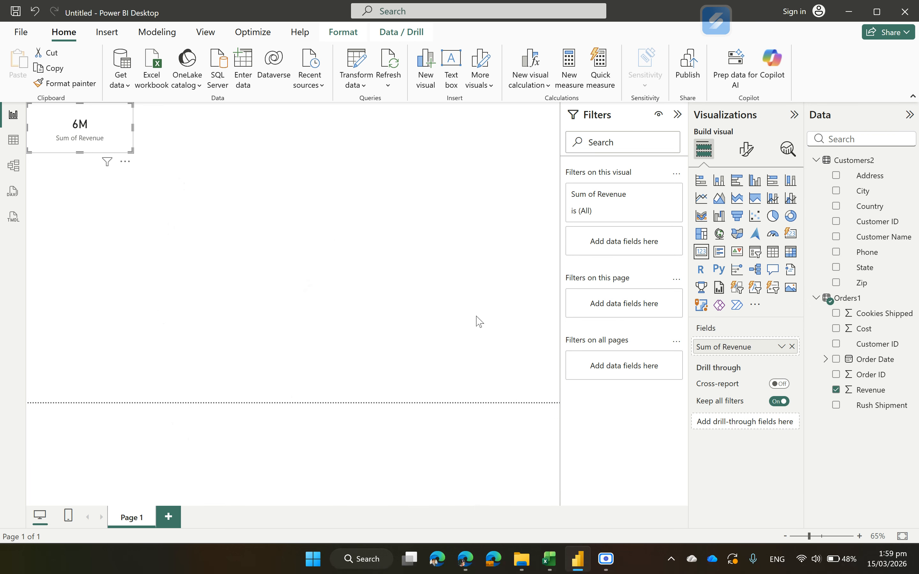
left_click(255, 443)
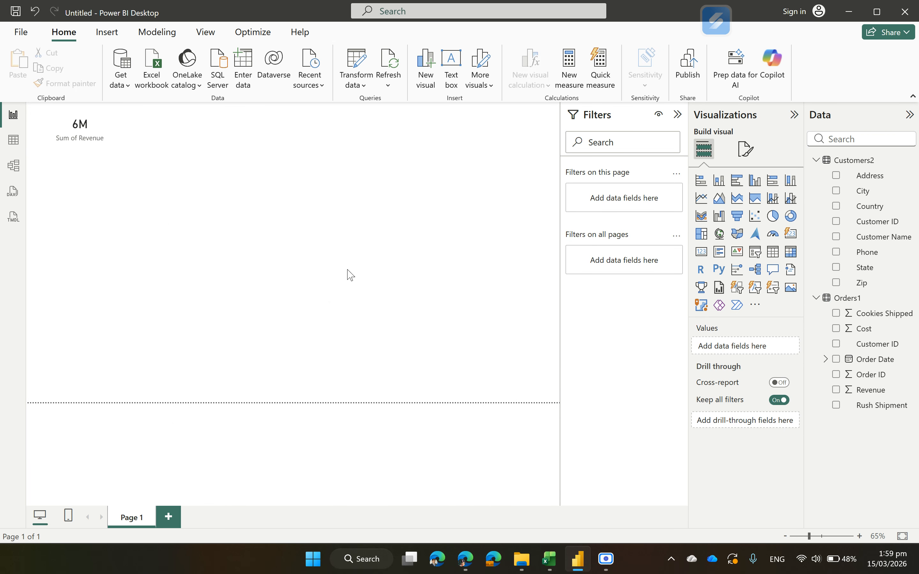
left_click(700, 254)
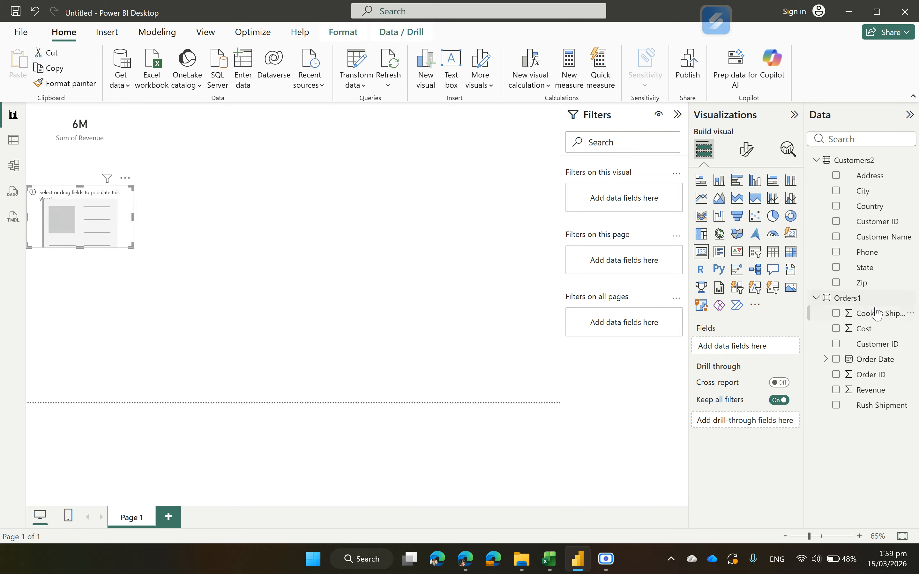
left_click_drag(876, 314, 741, 348)
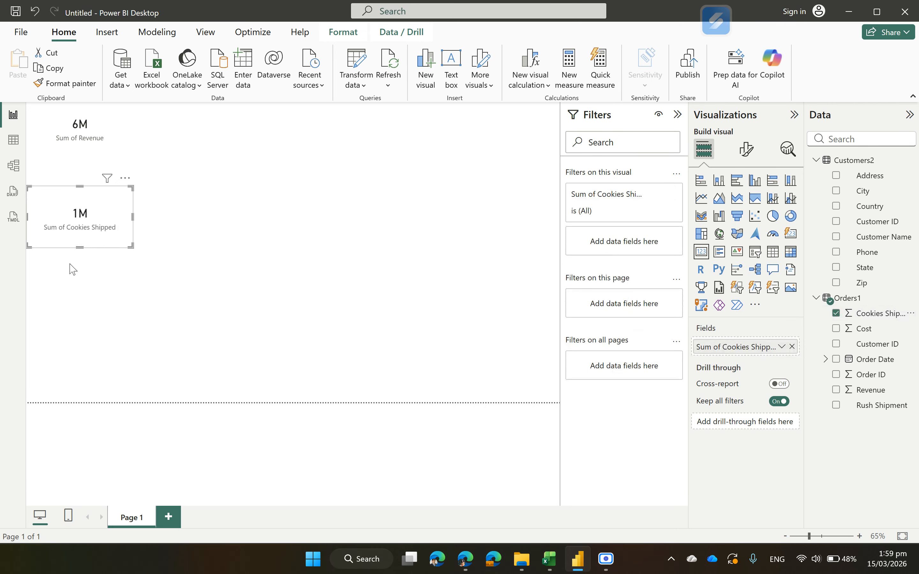
Move the Cookies Shipped card up beside the Revenue card, and reduce its height to align with it
left_click_drag(80, 228, 184, 143)
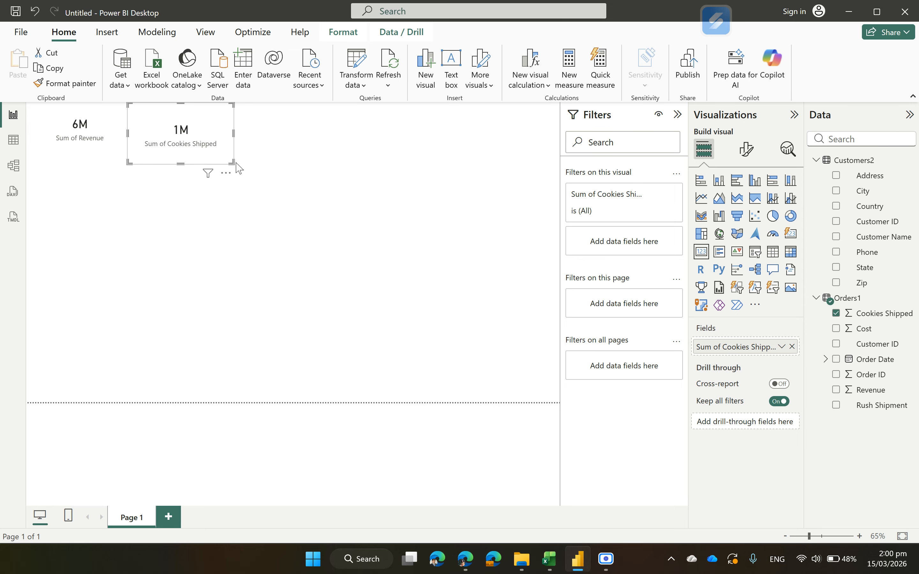
left_click_drag(232, 162, 236, 151)
left_click(248, 232)
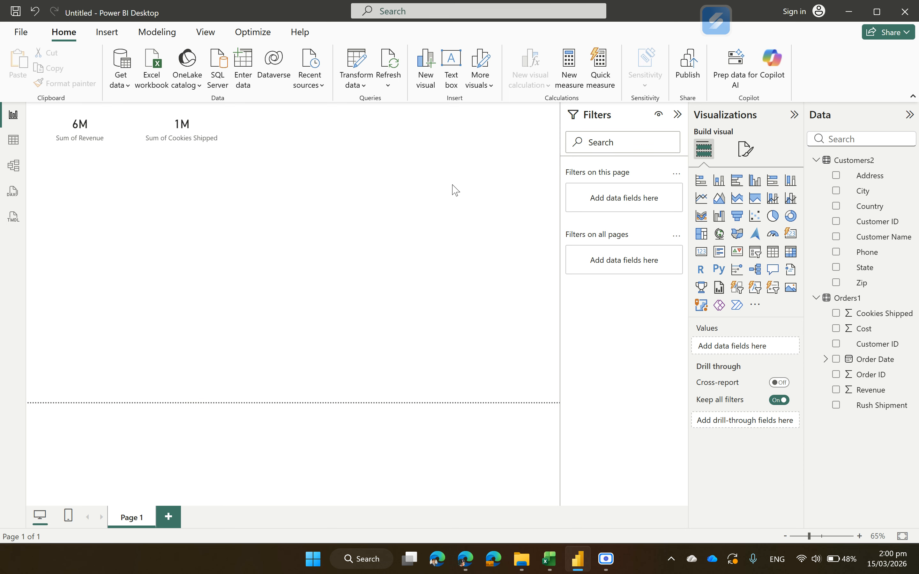
Add a Card visual showing the sum of Cost from Orders1, and fit it beside the Cookies Shipped card at matching height
left_click(701, 253)
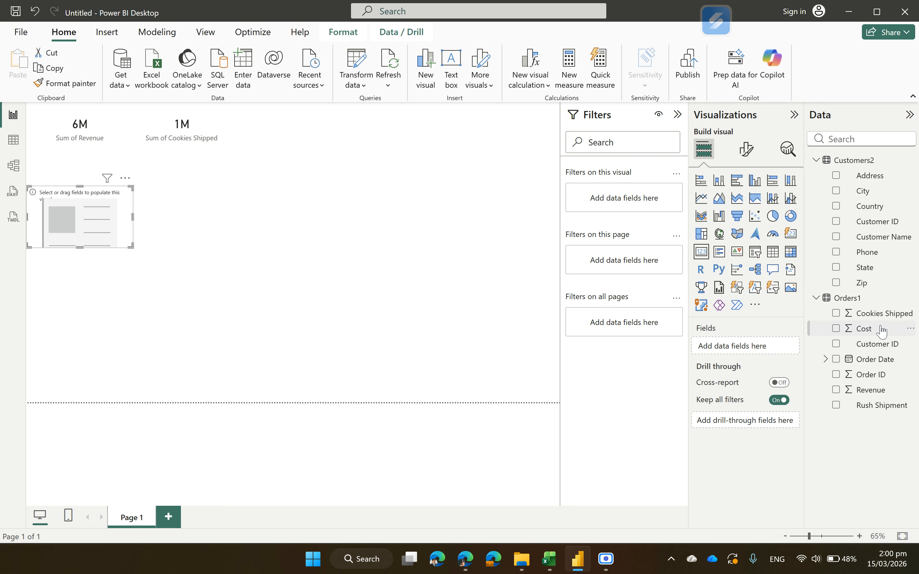
left_click_drag(883, 331, 775, 352)
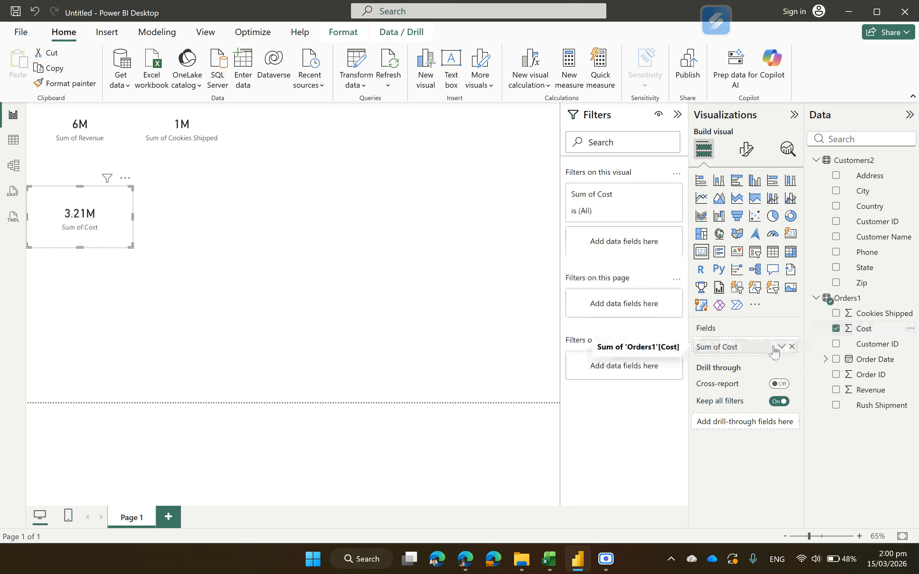
left_click_drag(75, 227, 290, 134)
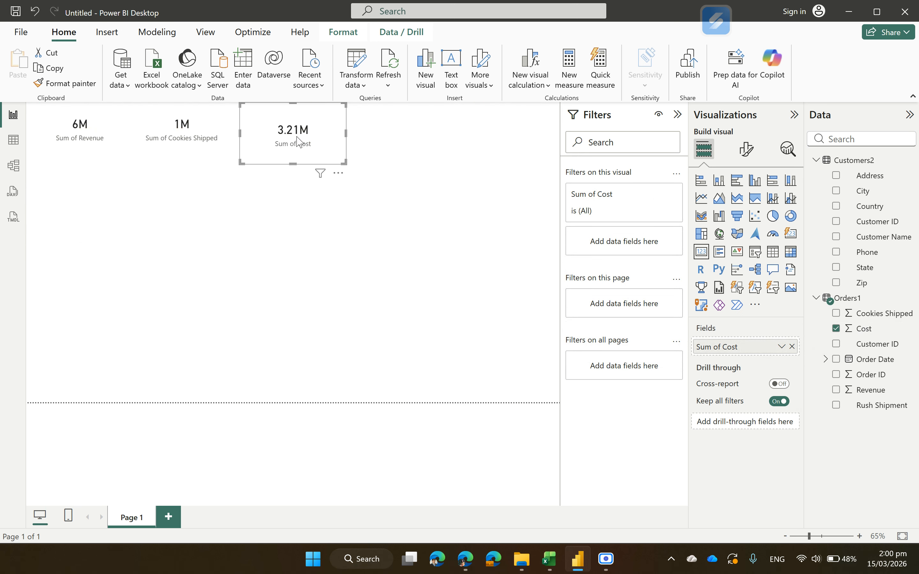
left_click_drag(341, 162, 341, 152)
left_click(368, 222)
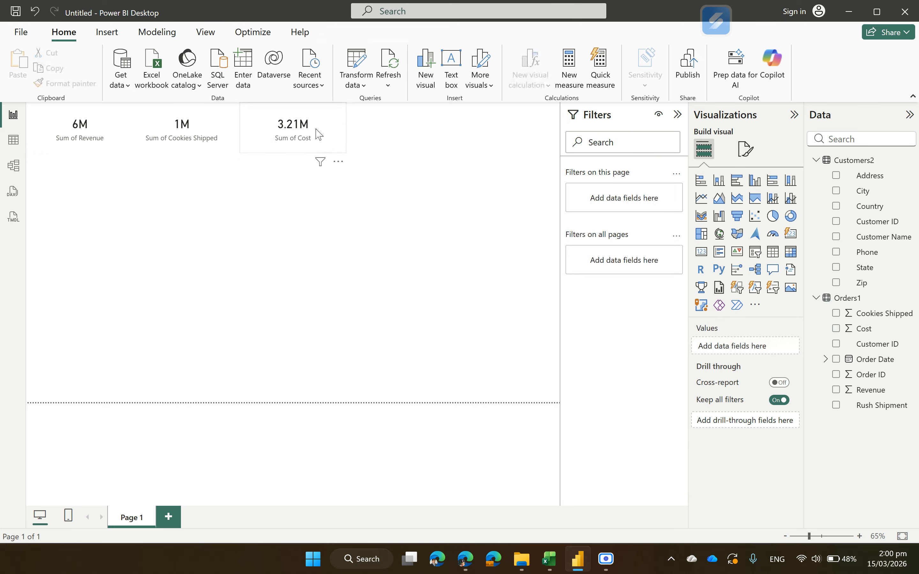
left_click_drag(306, 130, 309, 130)
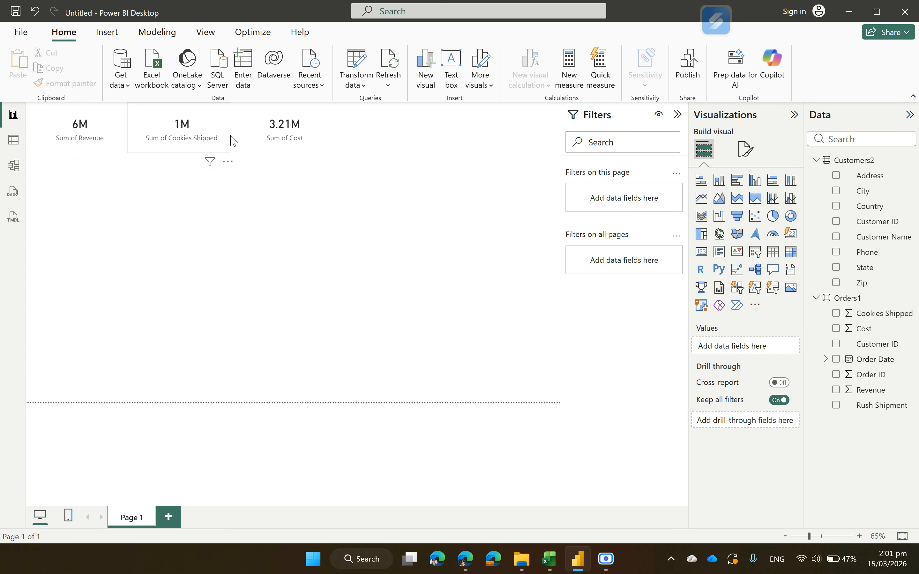
Review the aggregation options for the Cost card's field without changing them, and insert an empty Card visual below the card row
left_click(282, 131)
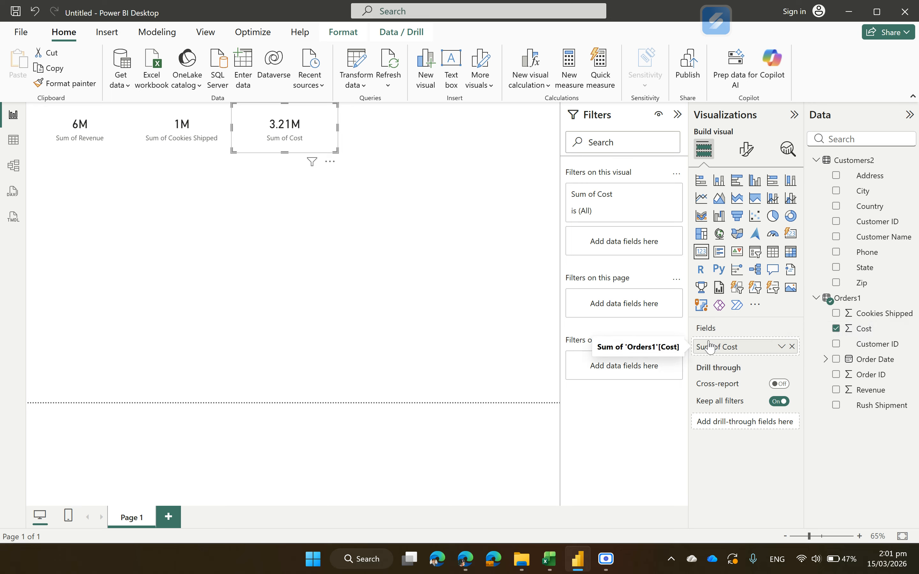
left_click(780, 347)
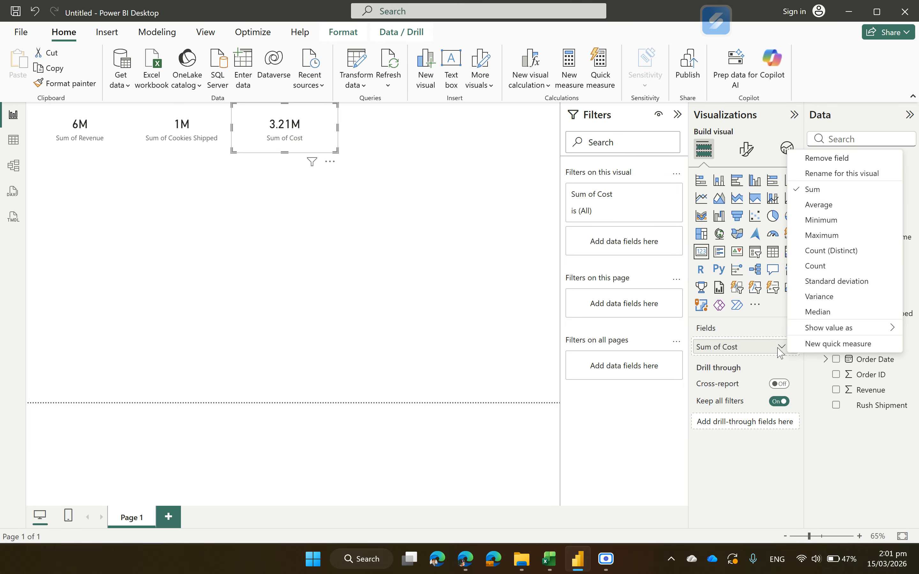
left_click(440, 249)
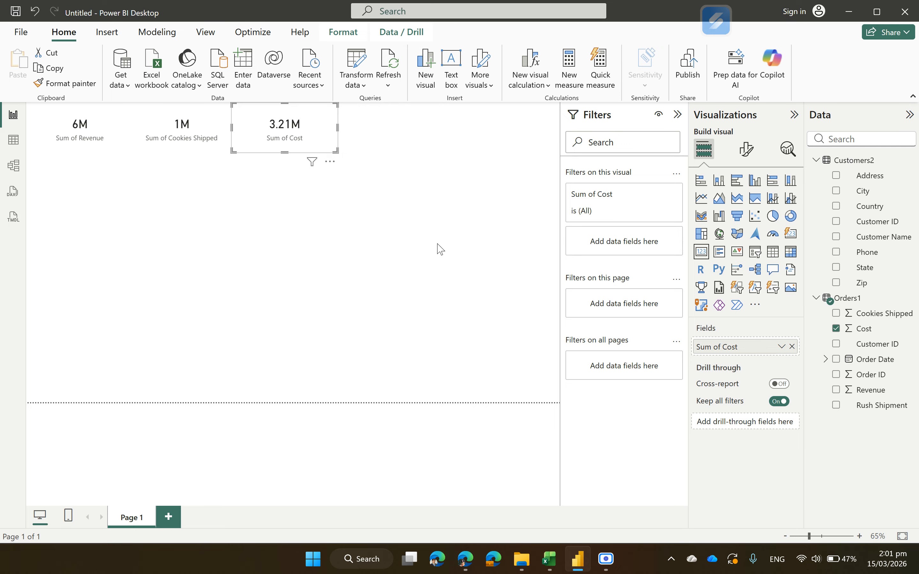
left_click(440, 249)
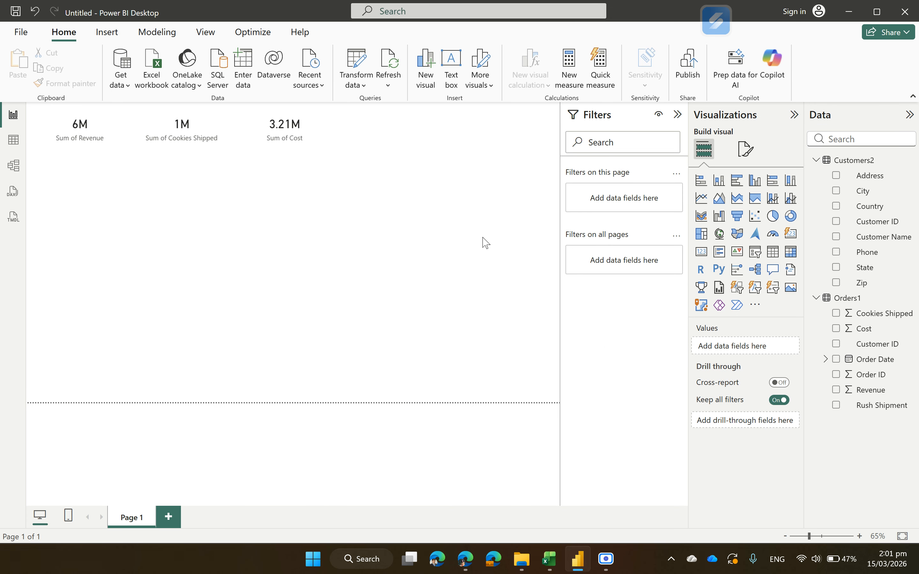
left_click(701, 252)
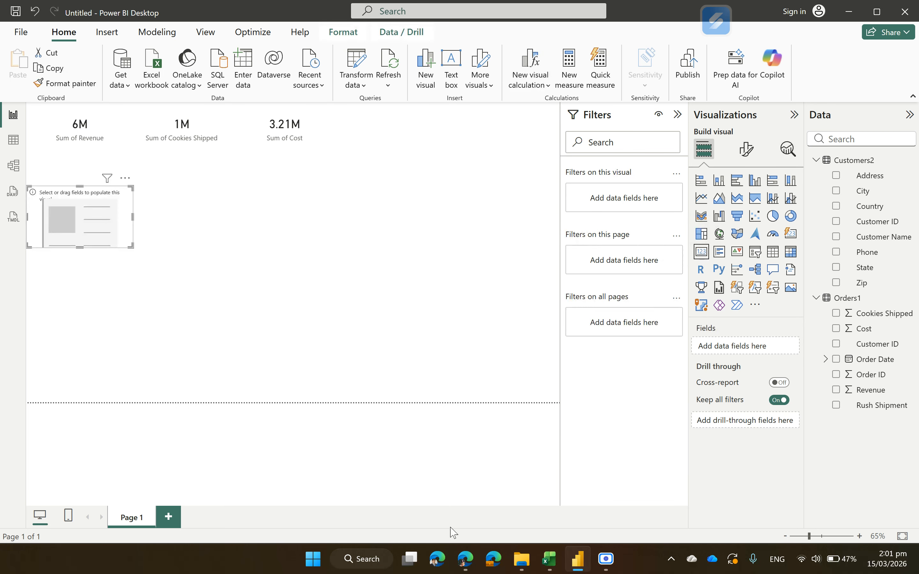
Switch to the Google Meet call, admit the waiting participant, and return to Power BI Desktop
left_click(459, 560)
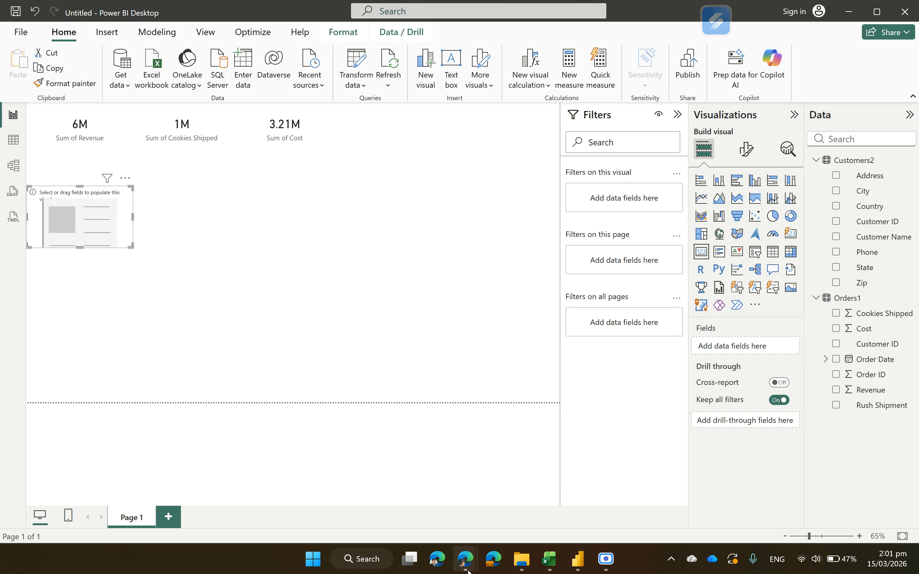
left_click(358, 515)
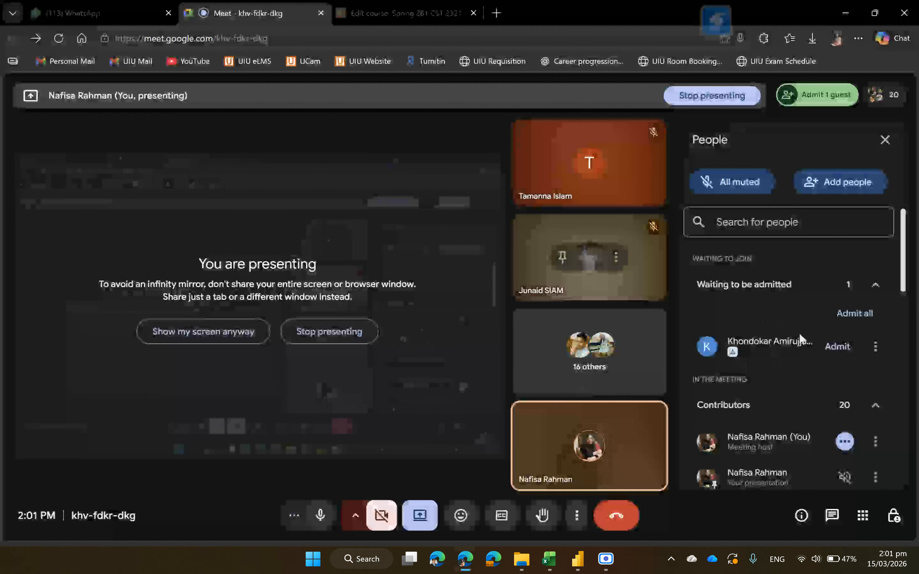
left_click(837, 347)
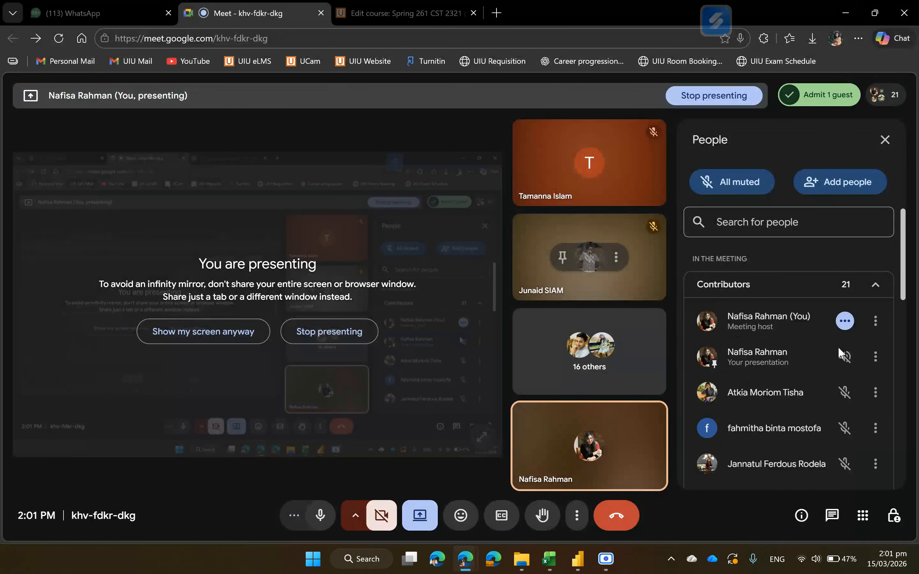
mouse_move(577, 559)
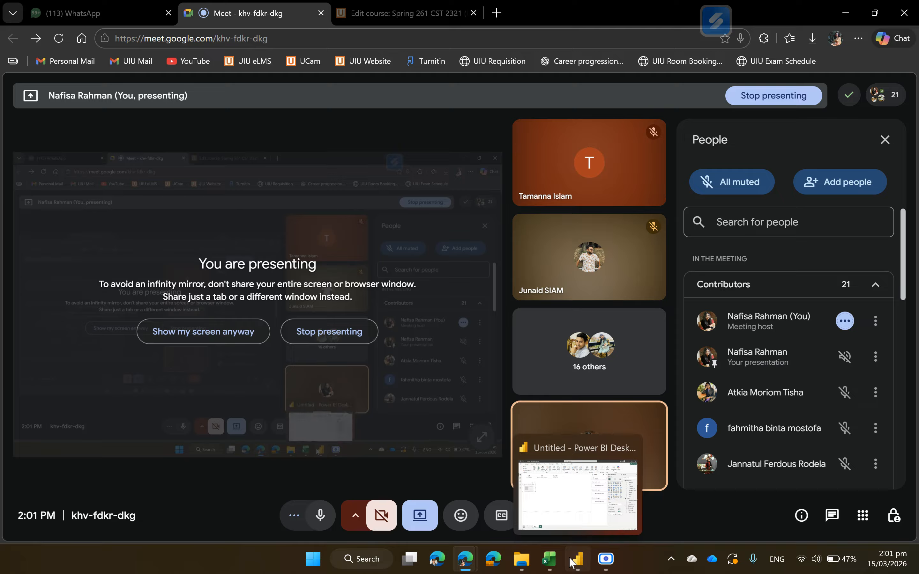
left_click(599, 511)
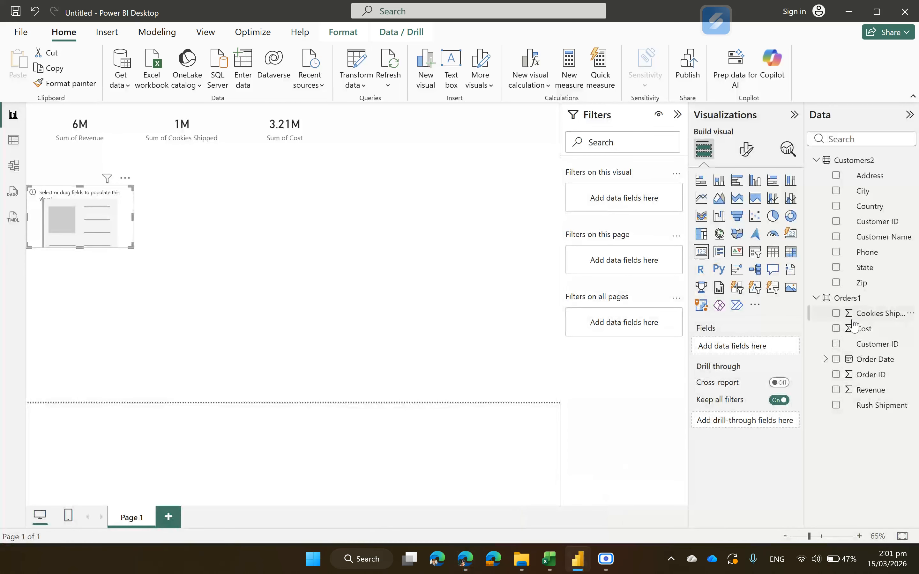
Fill the empty card with the average of Cost from Orders1, and fit it beside the Sum of Cost card at matching height
left_click_drag(876, 336, 769, 354)
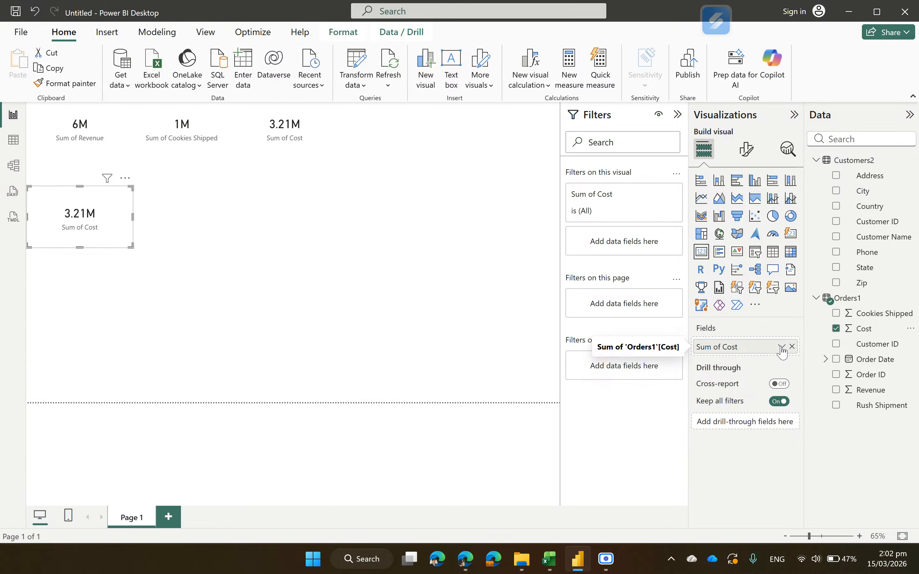
left_click(781, 347)
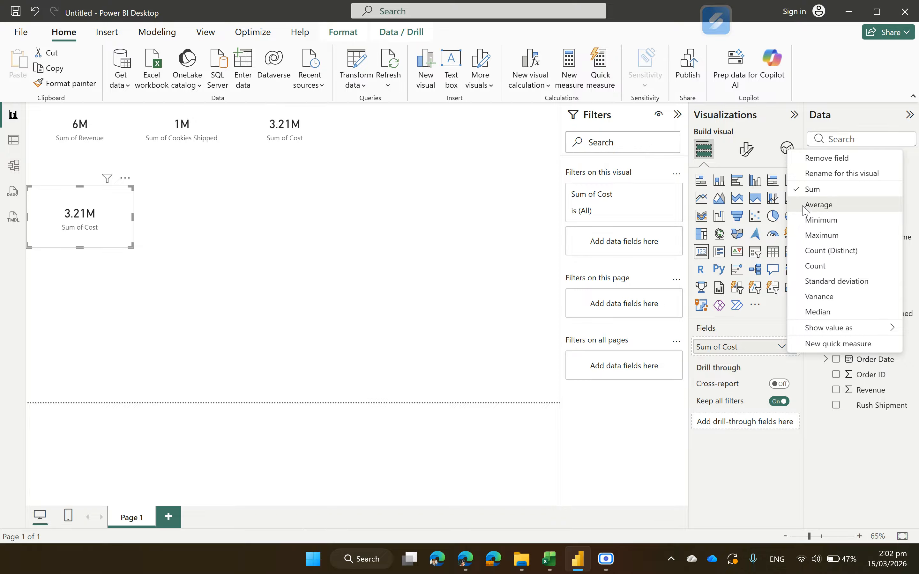
left_click(816, 206)
left_click_drag(112, 213, 405, 115)
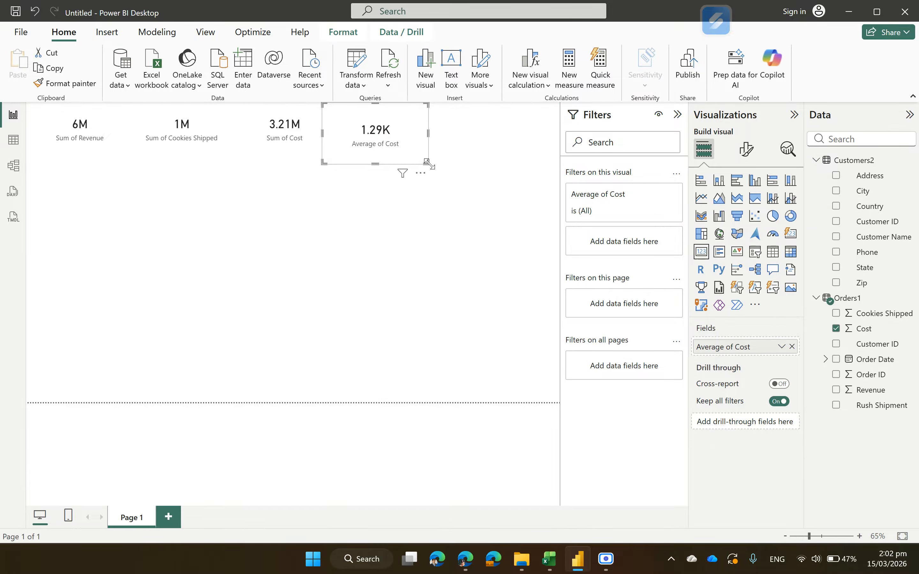
left_click_drag(427, 162, 440, 154)
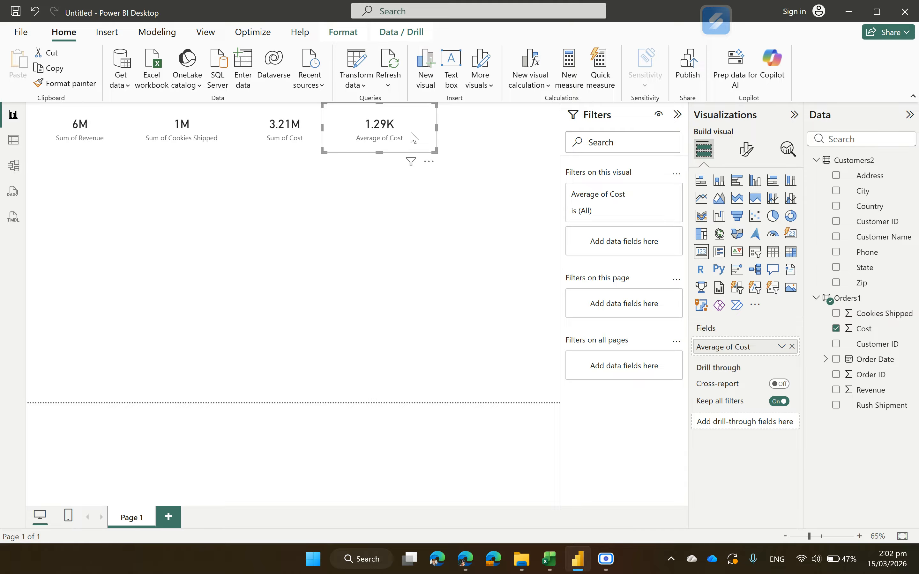
left_click(287, 121)
left_click_drag(375, 128, 386, 130)
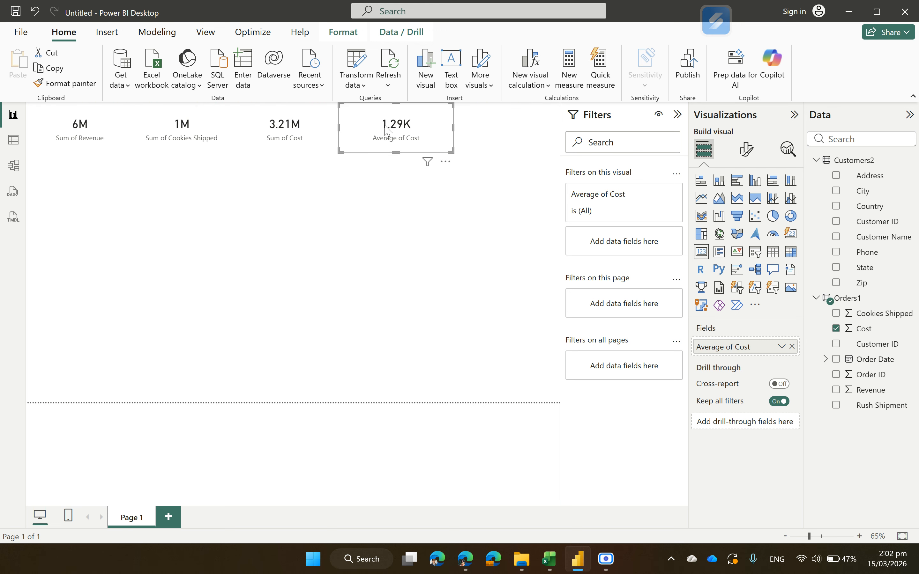
Change the Sum of Cost card's aggregation to Standard deviation
left_click(314, 129)
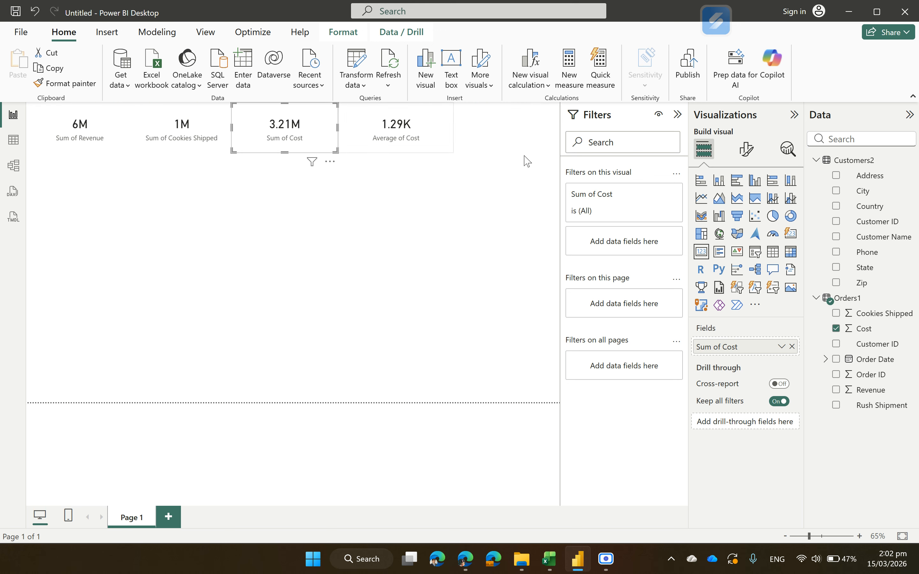
left_click(782, 349)
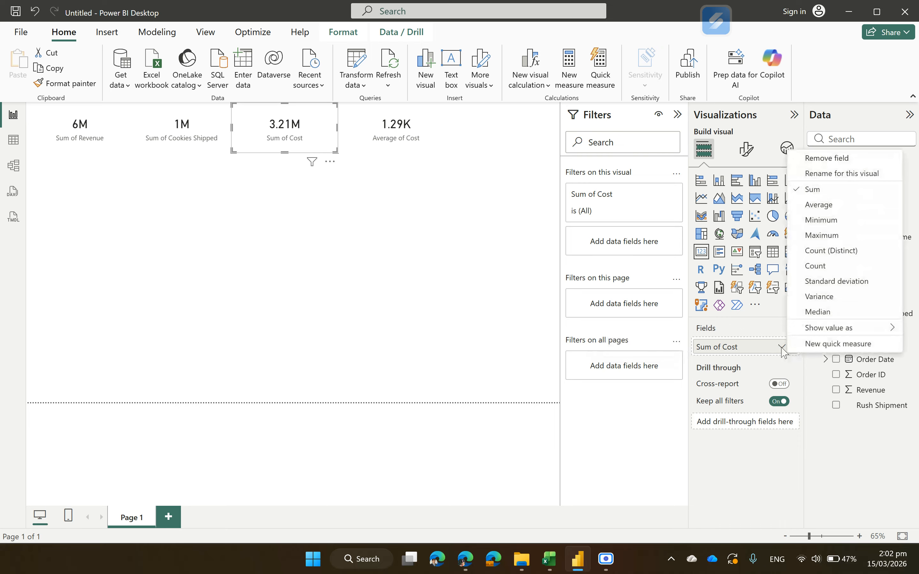
left_click(815, 283)
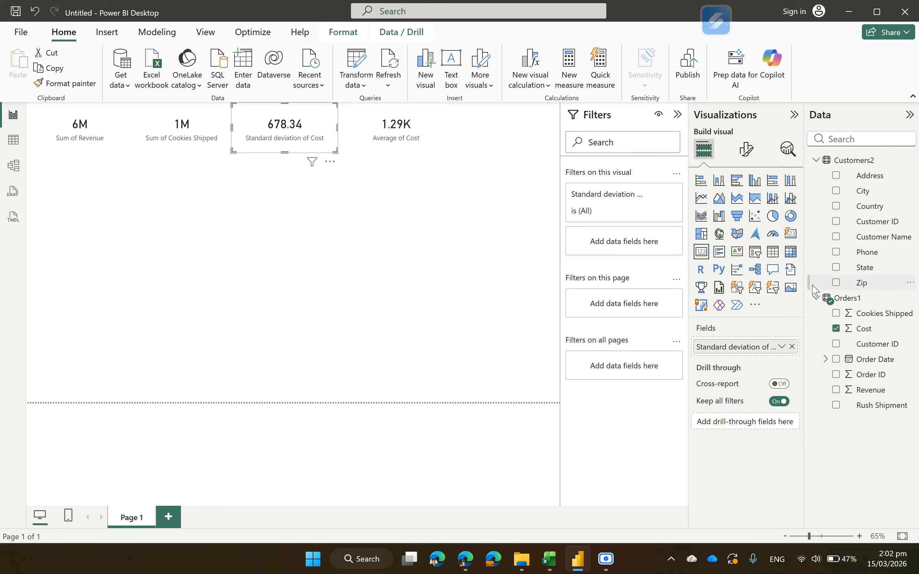
left_click(485, 295)
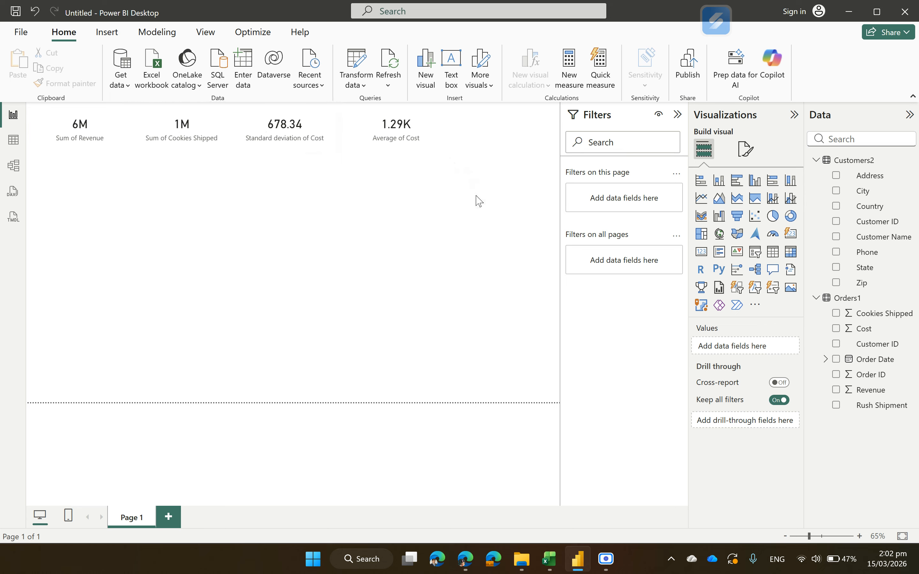
Add a Card visual showing the count of Order ID from Orders1, and fit it at the right end of the card row
left_click(701, 252)
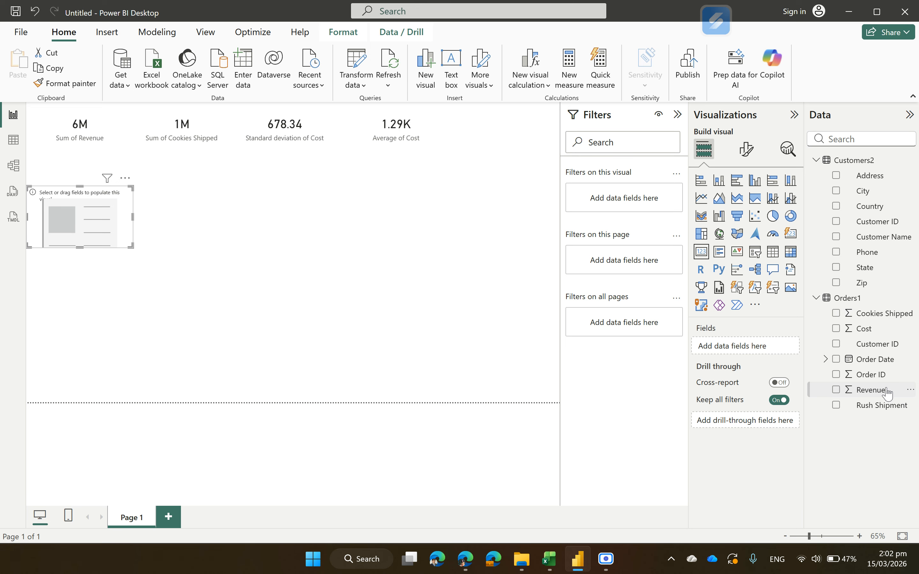
left_click_drag(872, 375, 615, 350)
left_click_drag(92, 228, 542, 141)
left_click_drag(454, 162, 453, 157)
left_click(457, 224)
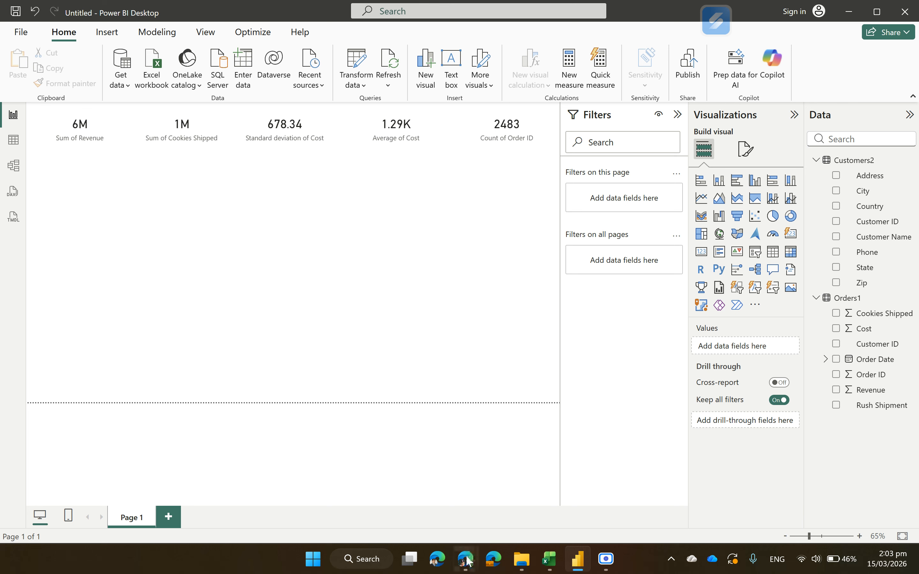
Switch to the Google Meet call to admit another waiting participant, and go back to the Power BI Desktop report
mouse_move(467, 557)
left_click(336, 510)
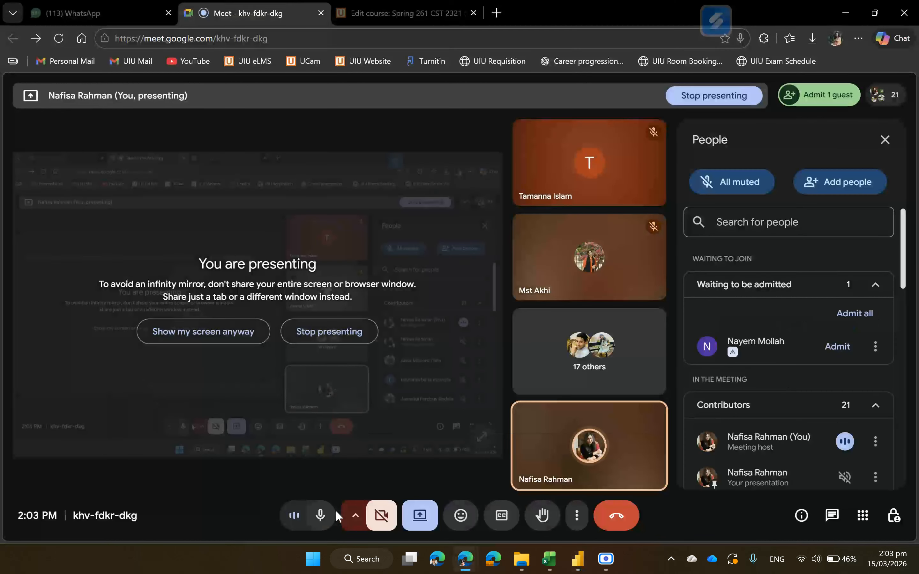
left_click(827, 353)
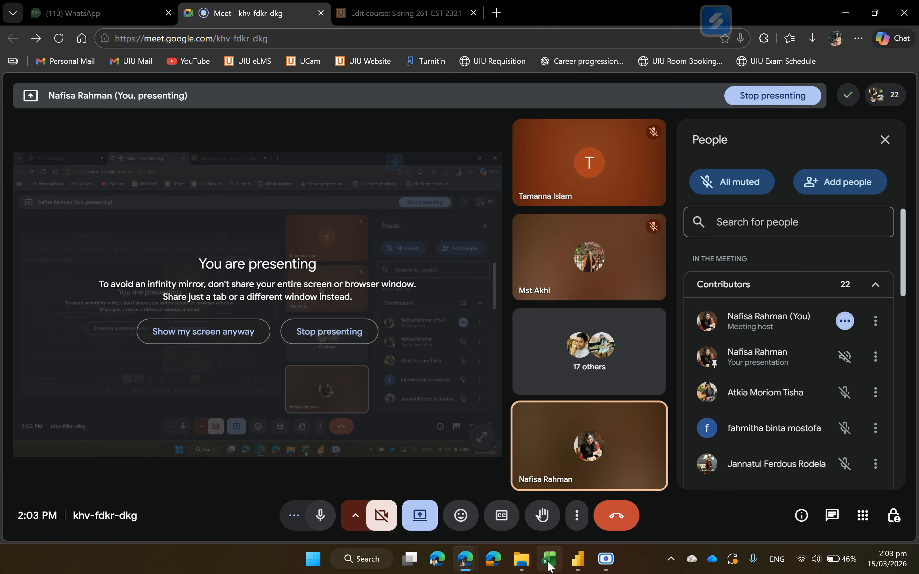
left_click(576, 562)
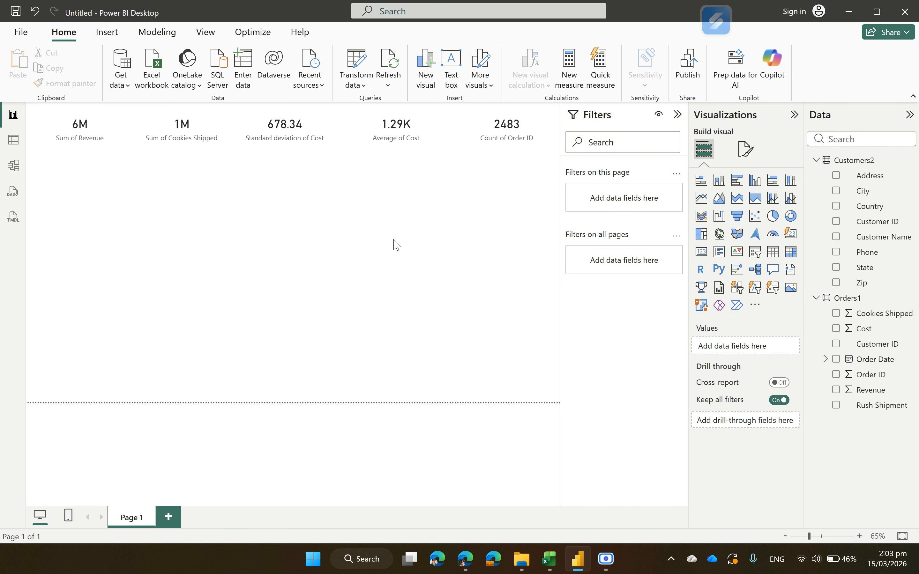
Add a donut chart of the sum of Revenue with State as legend, and enlarge it below the cards
left_click(786, 220)
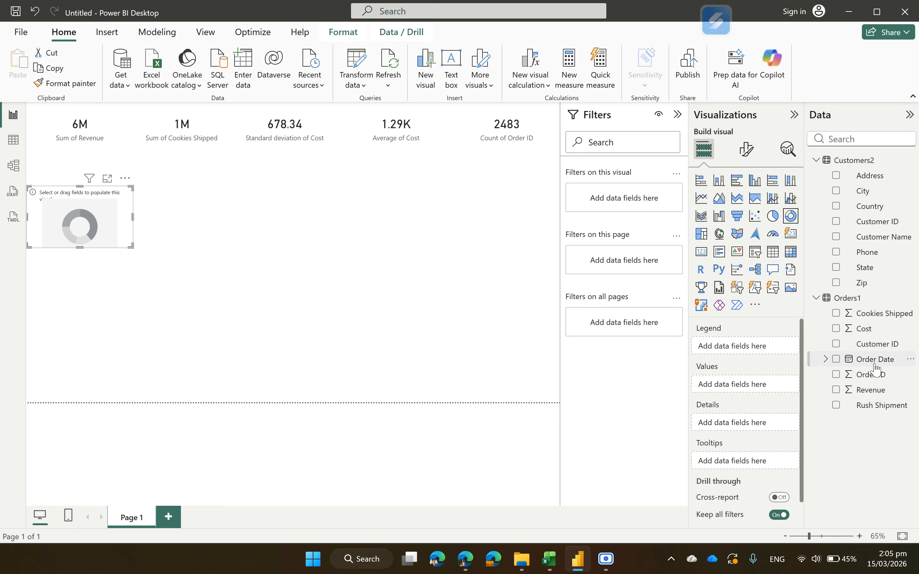
left_click_drag(870, 389, 769, 391)
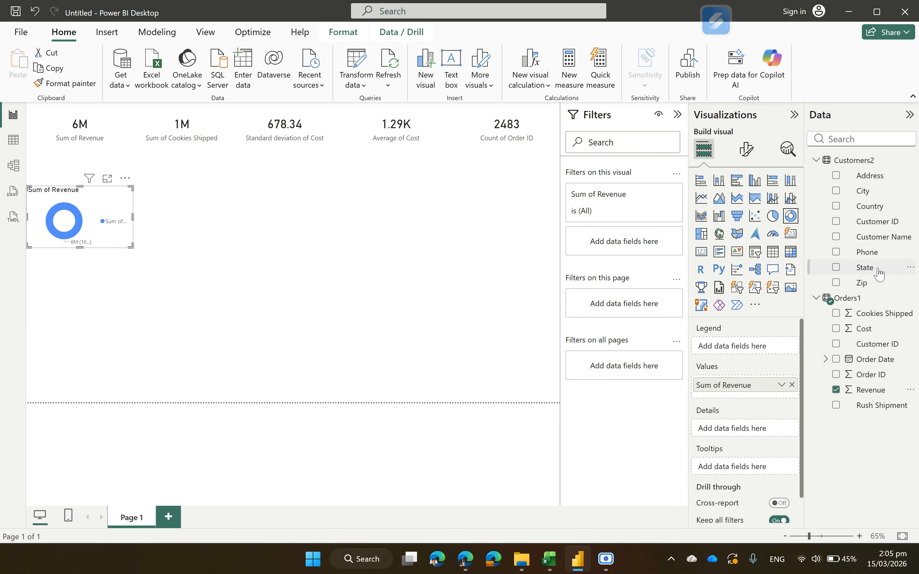
left_click_drag(879, 273, 749, 347)
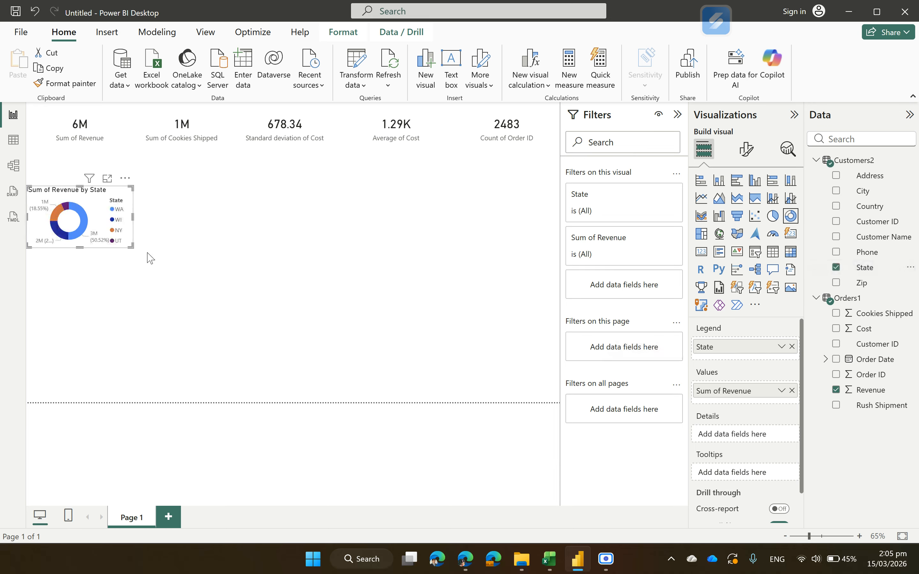
left_click_drag(131, 246, 218, 328)
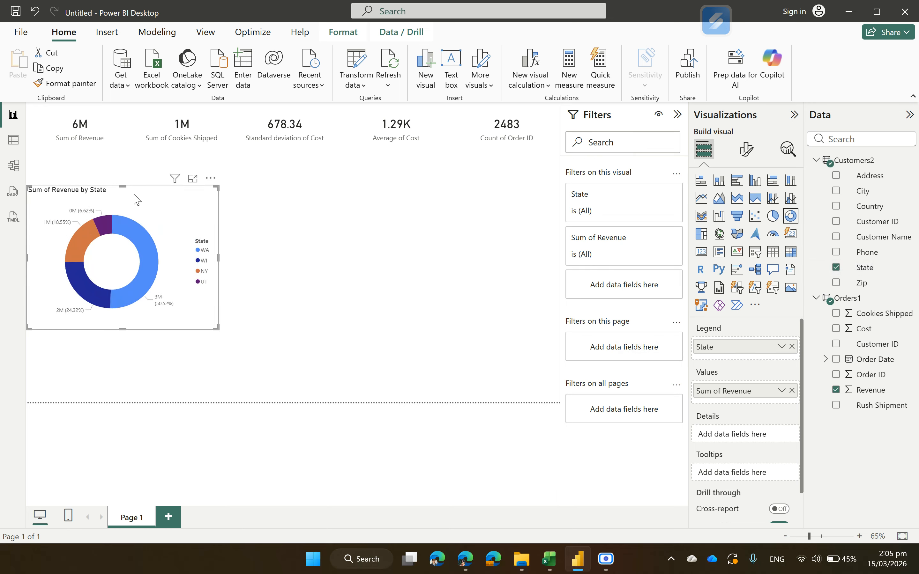
Move the Sum of Revenue by State donut chart up directly under the cards and make it slightly smaller
left_click_drag(135, 196, 135, 171)
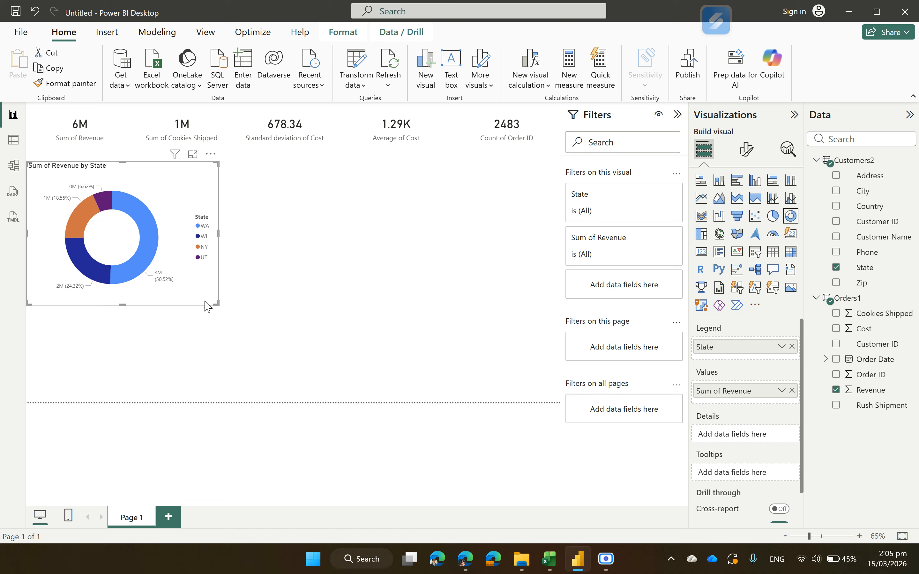
left_click_drag(217, 304, 208, 294)
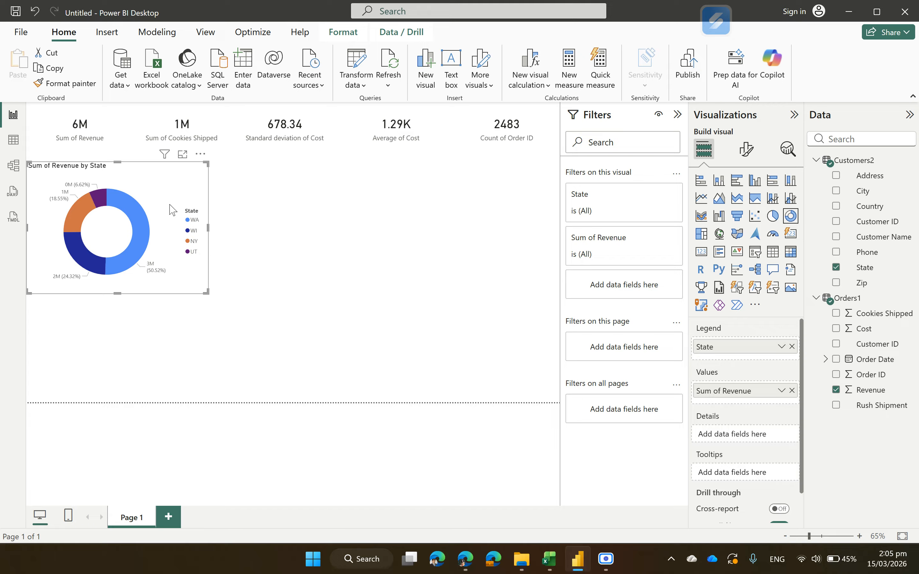
left_click(278, 253)
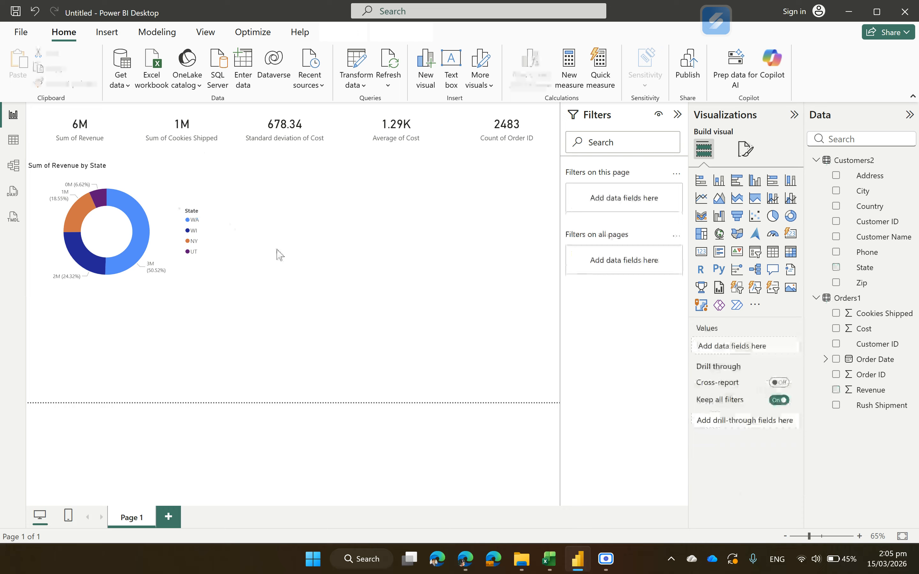
left_click(139, 178)
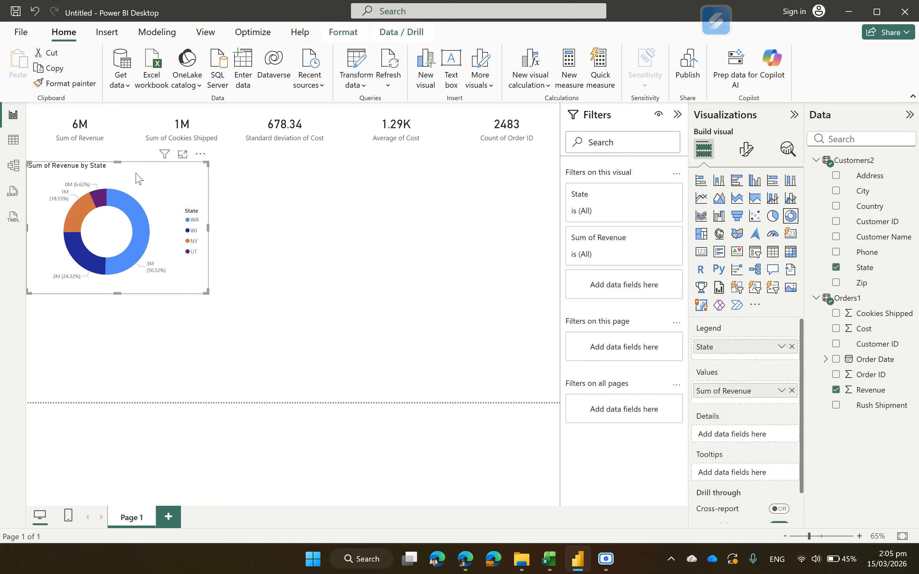
left_click(317, 247)
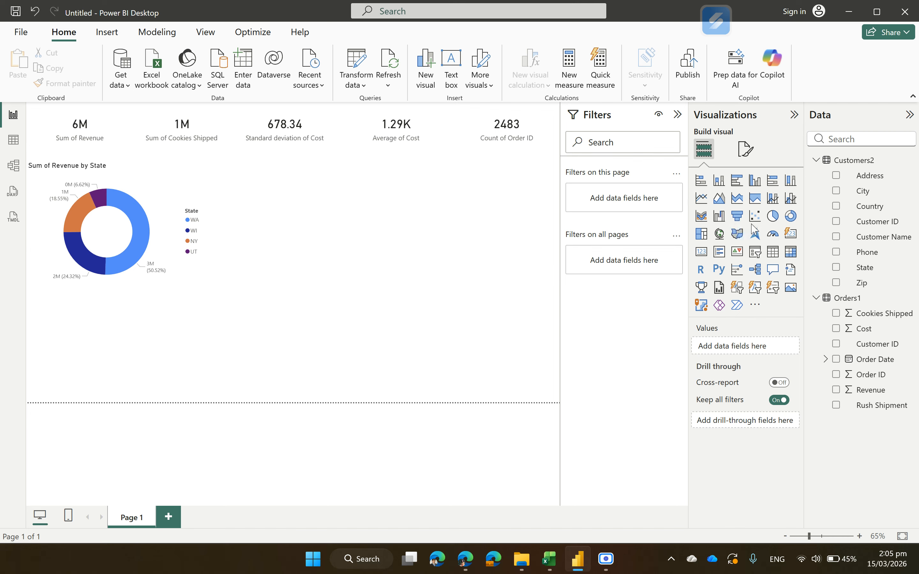
Add a pie chart of the sum of Cookies Shipped with City as legend, and fit it beside the revenue donut chart
left_click(770, 220)
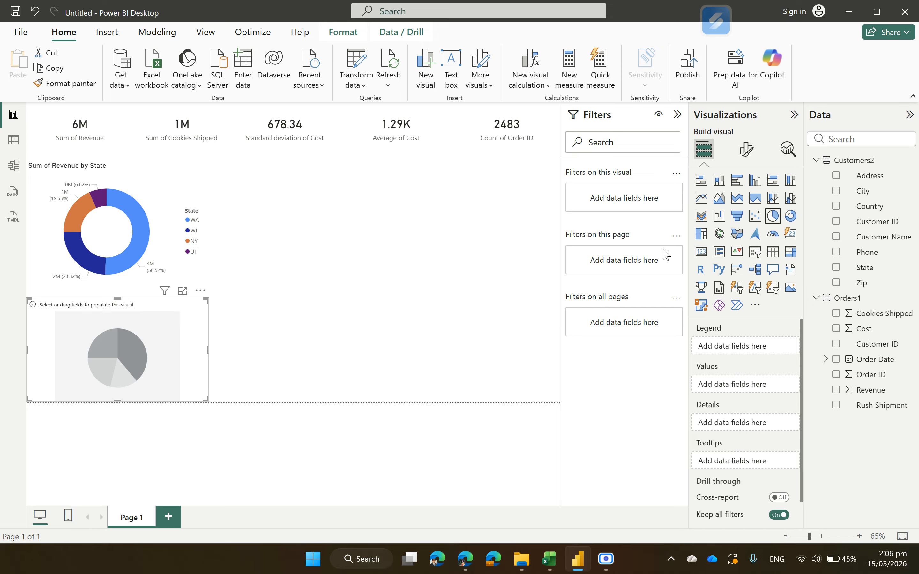
left_click_drag(894, 317, 748, 391)
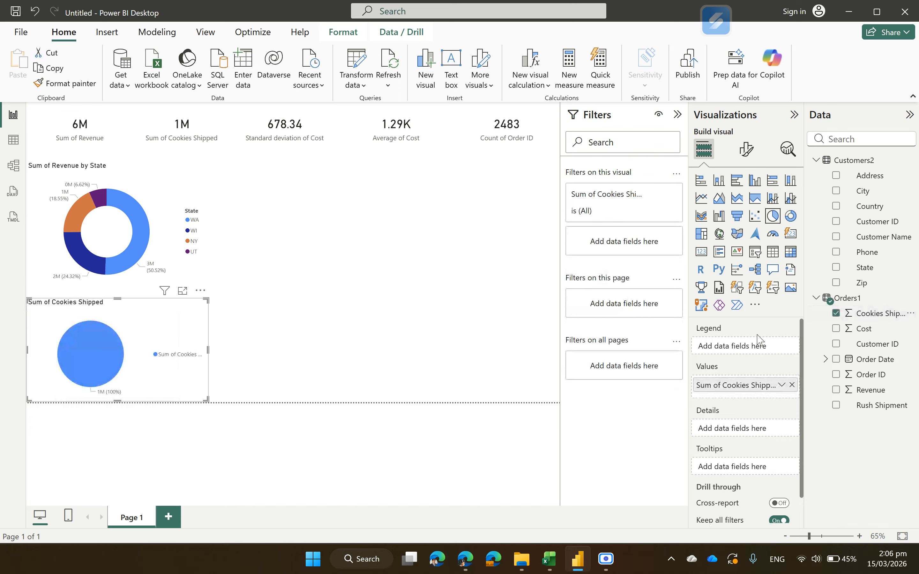
left_click_drag(866, 205, 744, 346)
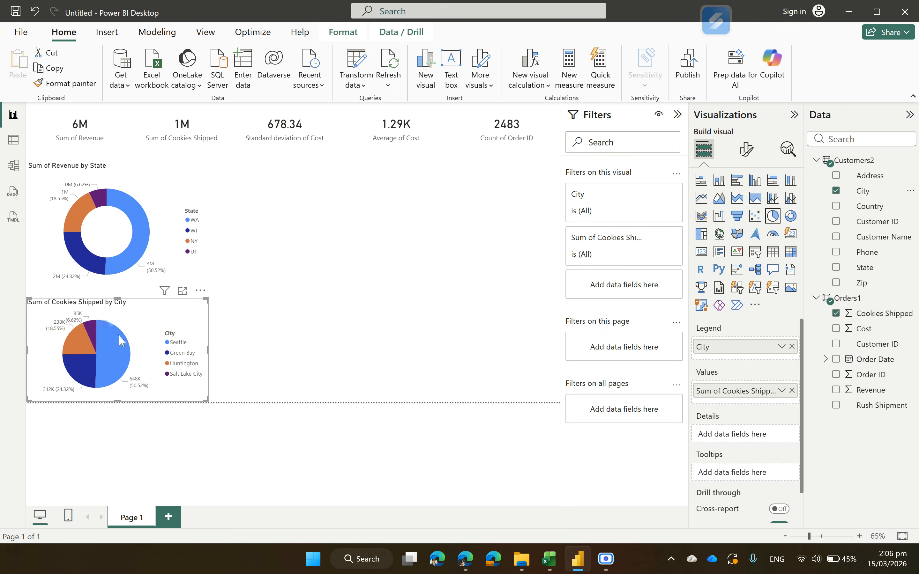
left_click_drag(123, 332, 304, 198)
left_click_drag(388, 263, 416, 297)
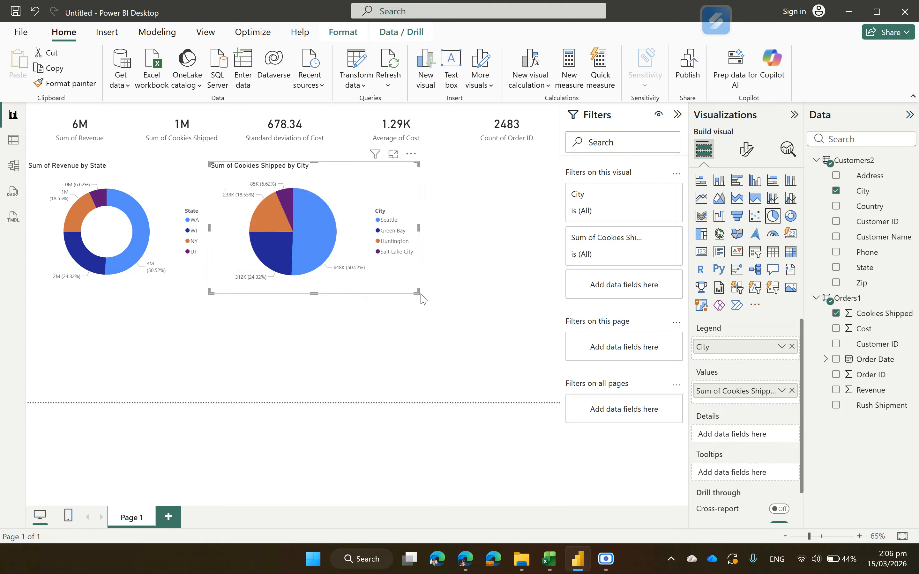
left_click_drag(416, 292, 408, 292)
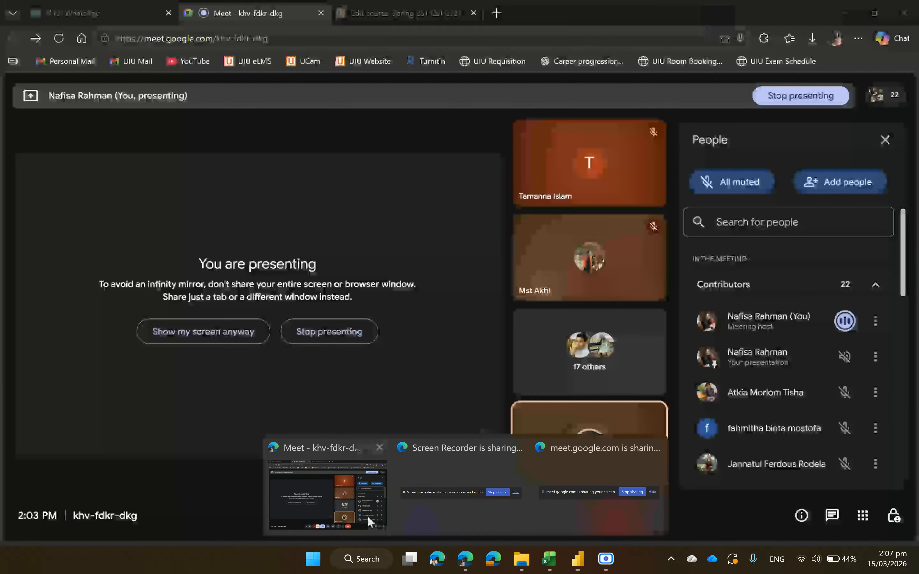
Switch to the Google Meet call to admit the waiting guest, and return to the Power BI Desktop report
left_click(327, 493)
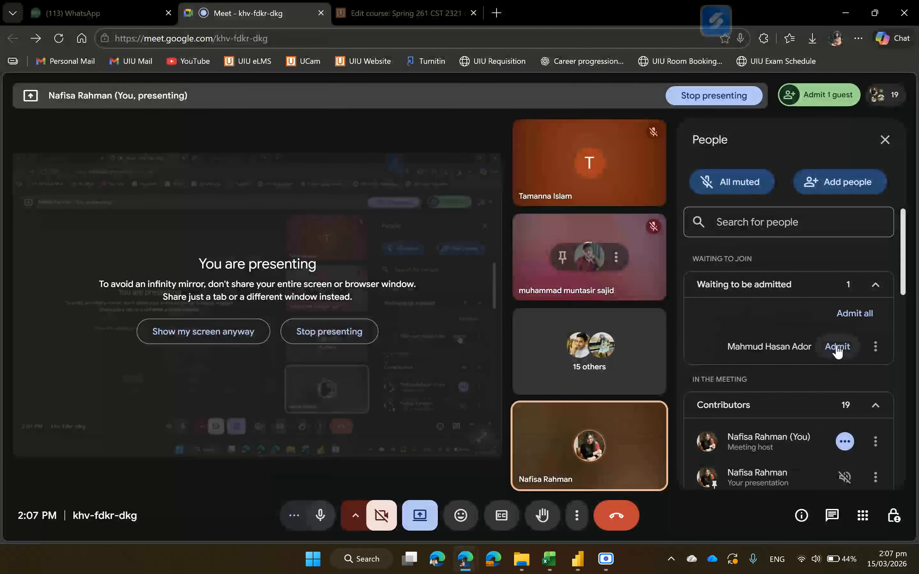
left_click(837, 348)
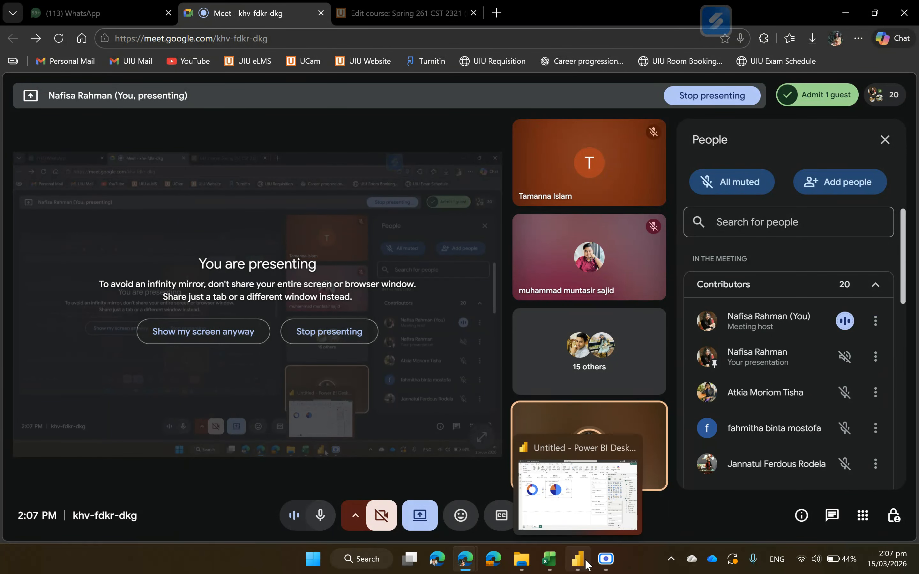
left_click(587, 518)
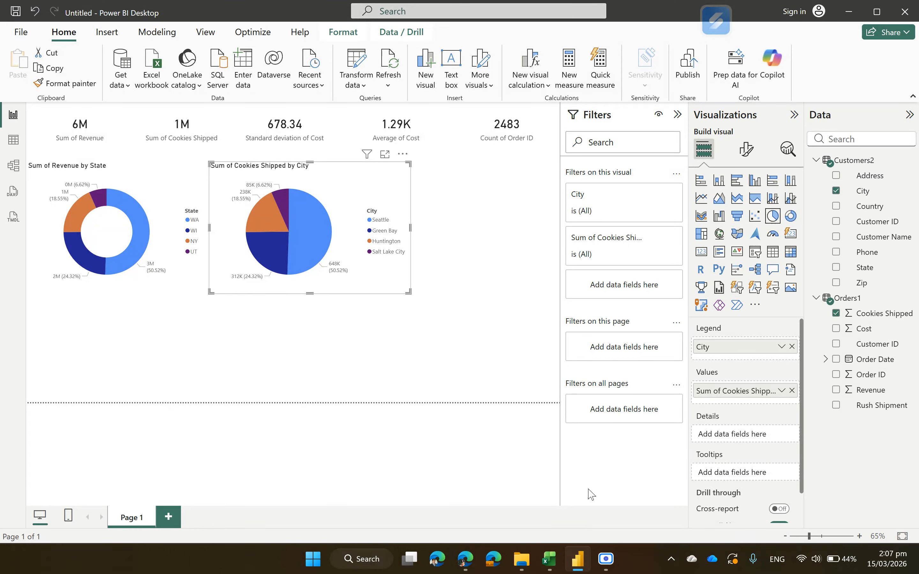
Add a donut chart of Cost with City as legend, and set its Cost aggregation to Average
left_click(376, 357)
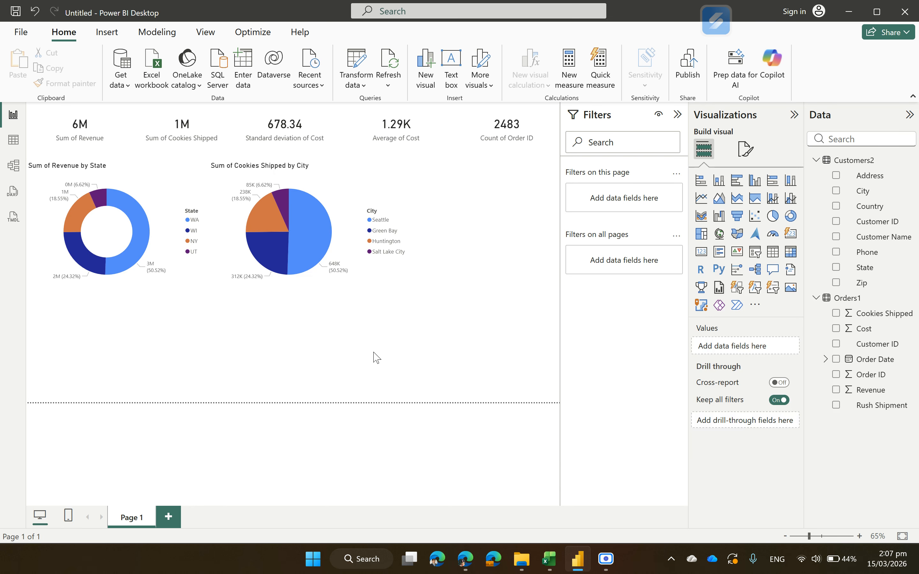
left_click(790, 216)
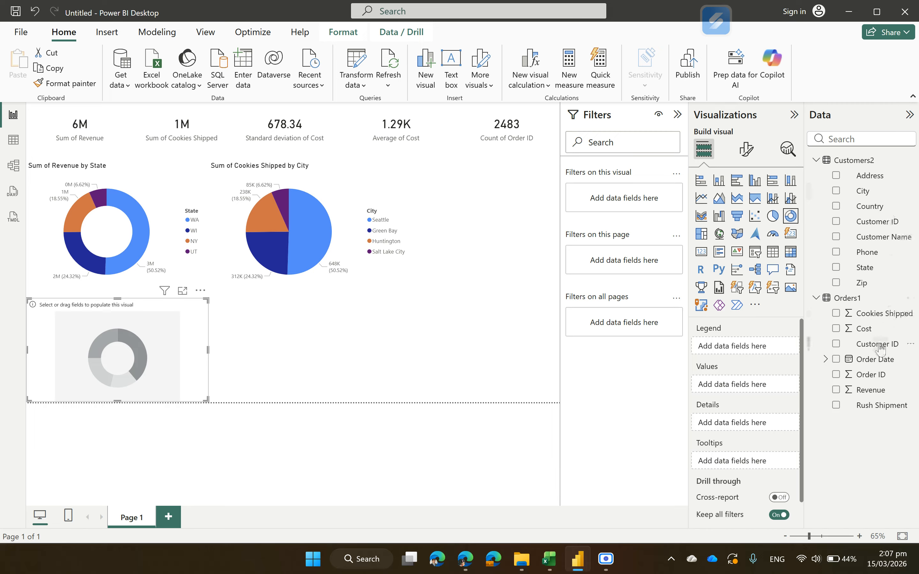
left_click_drag(873, 335, 748, 391)
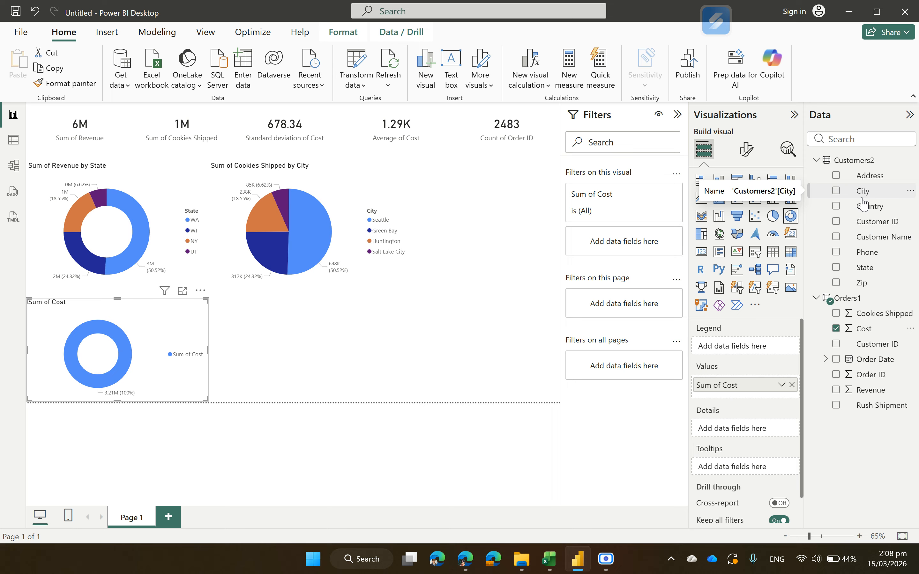
left_click_drag(864, 203, 743, 350)
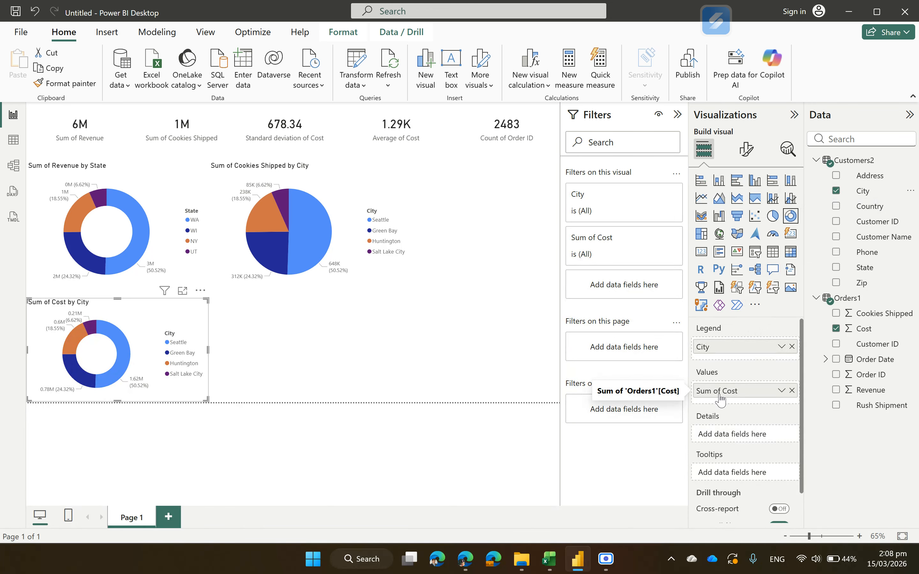
left_click(780, 391)
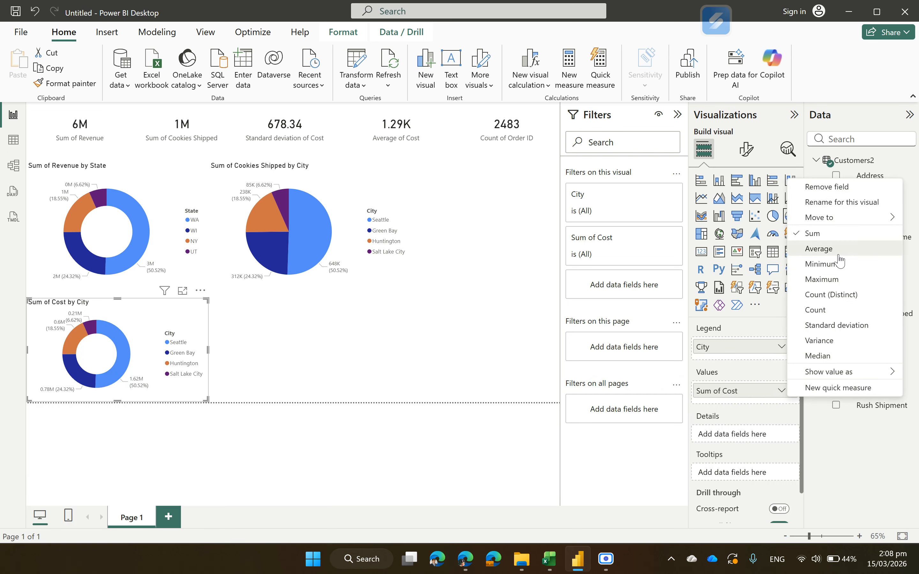
left_click(818, 249)
Place the Average of Cost by City donut beside the pie chart, and adjust both charts' sizes so they fit without overlap
left_click_drag(185, 342, 535, 205)
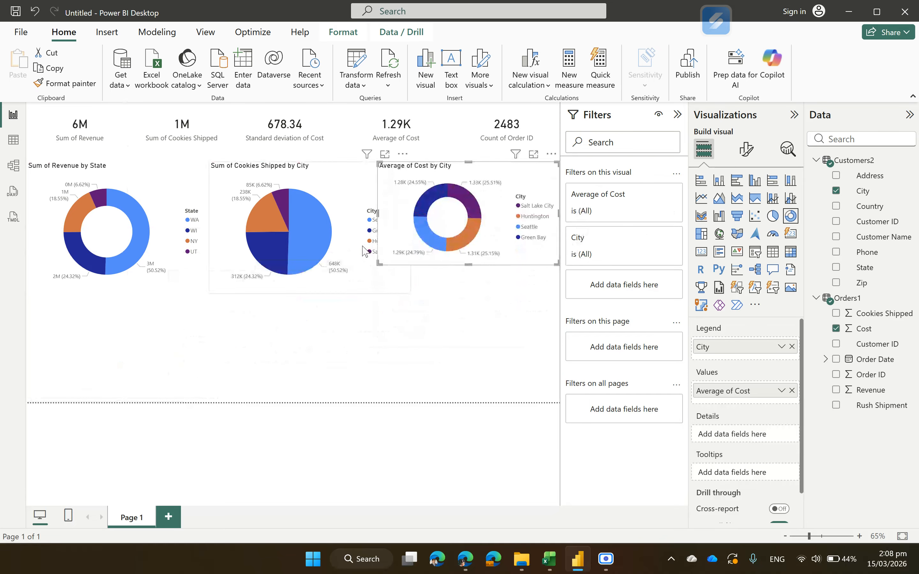
left_click_drag(378, 263, 415, 290)
left_click(399, 293)
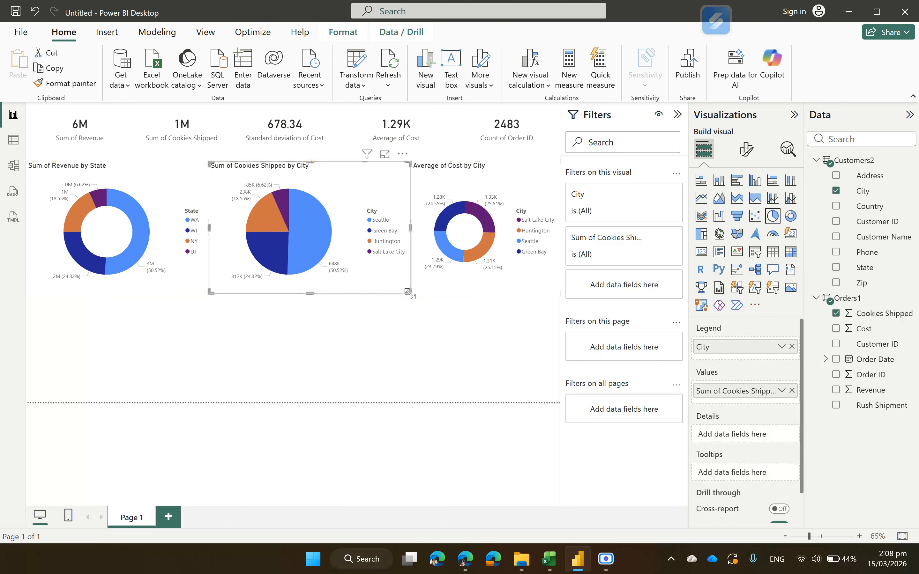
mouse_move(409, 292)
left_mouse_down()
mouse_move(390, 294)
mouse_move(398, 295)
left_mouse_up()
left_click(426, 292)
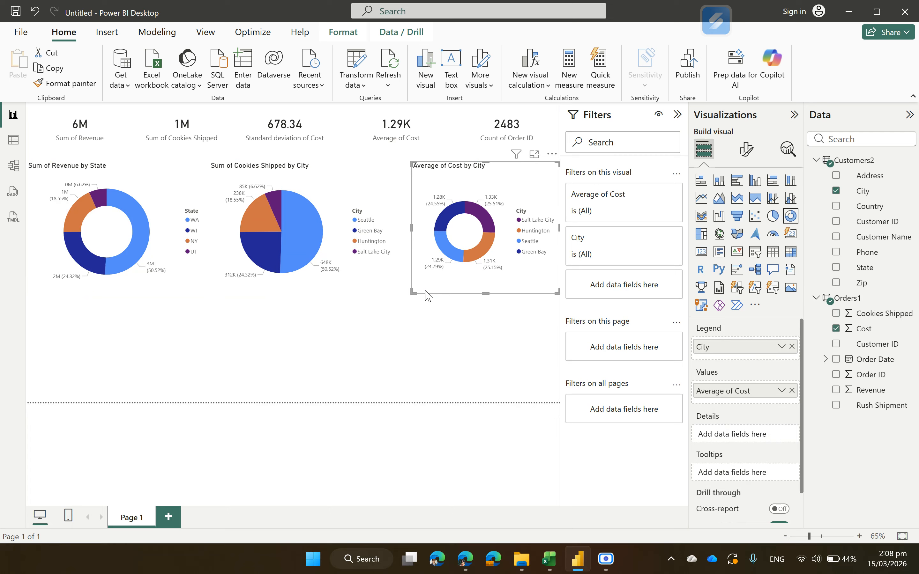
left_click_drag(413, 293, 401, 297)
left_click(433, 343)
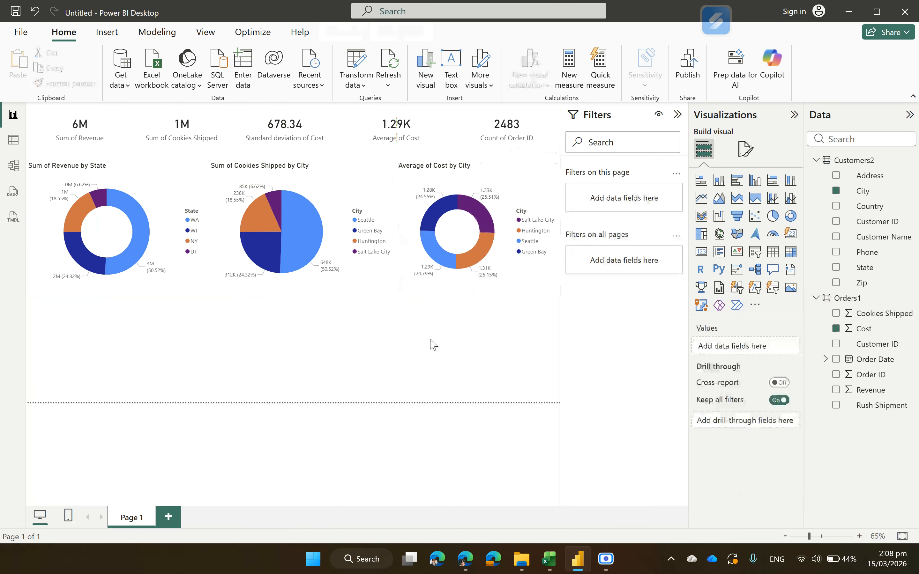
left_click(400, 162)
left_click_drag(398, 160, 398, 160)
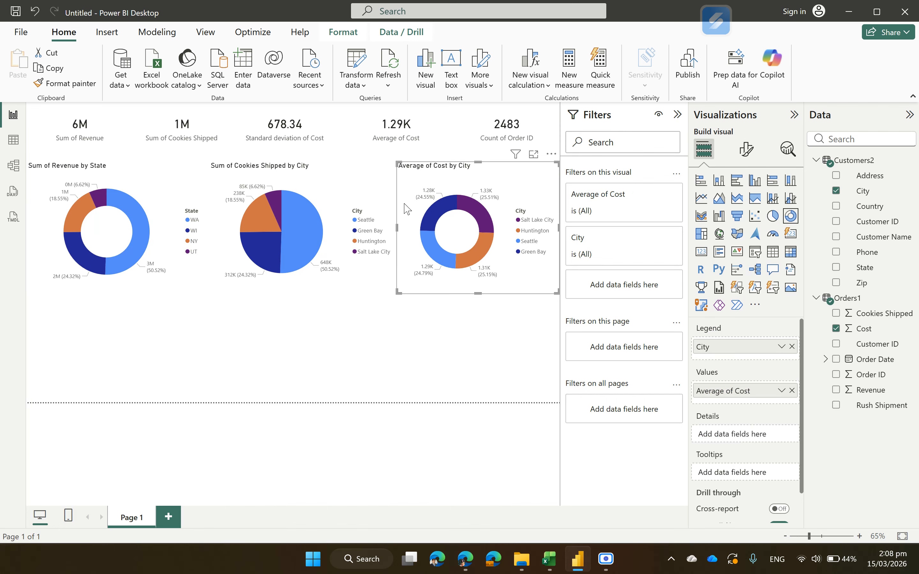
left_click(405, 349)
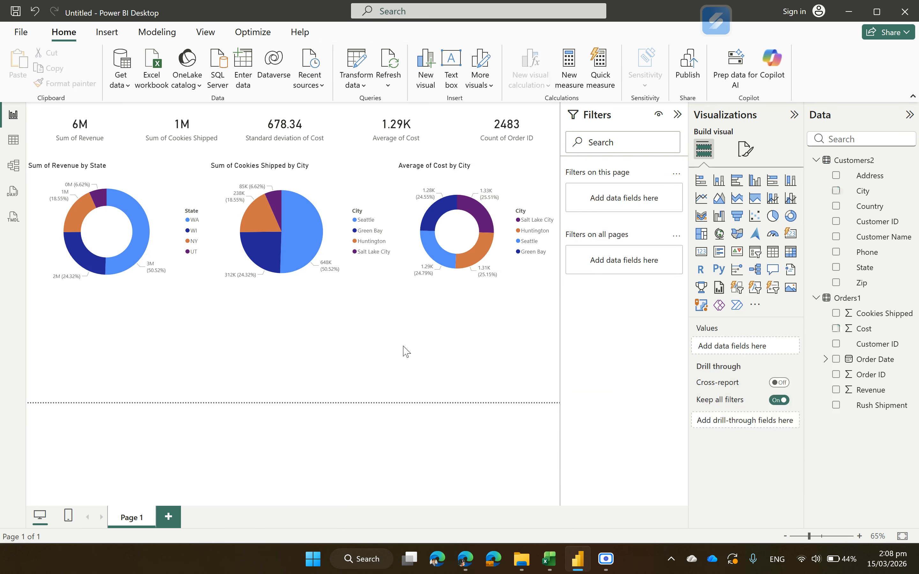
Delete the Sum of Revenue by State donut chart and rebuild it with State as legend and Revenue as values
left_click(155, 180)
key("Delete")
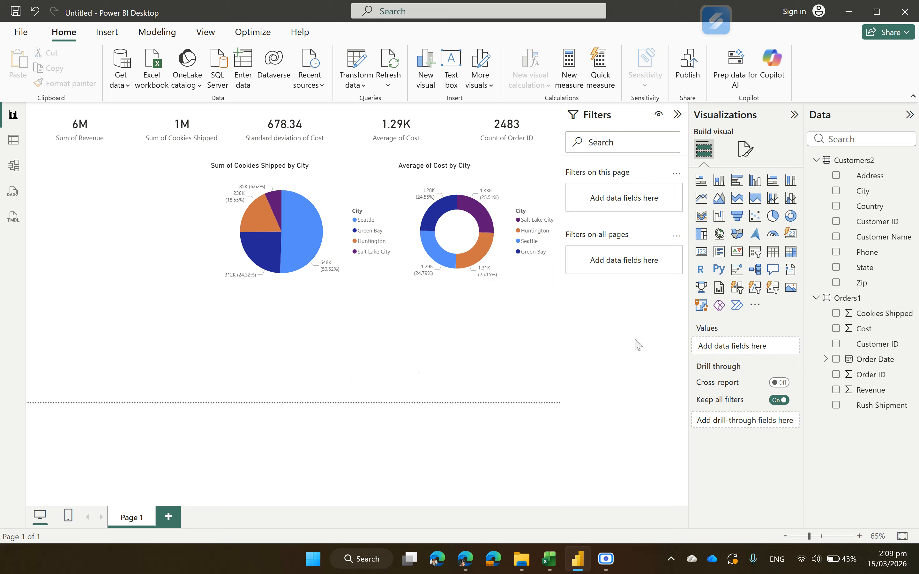
left_click(791, 217)
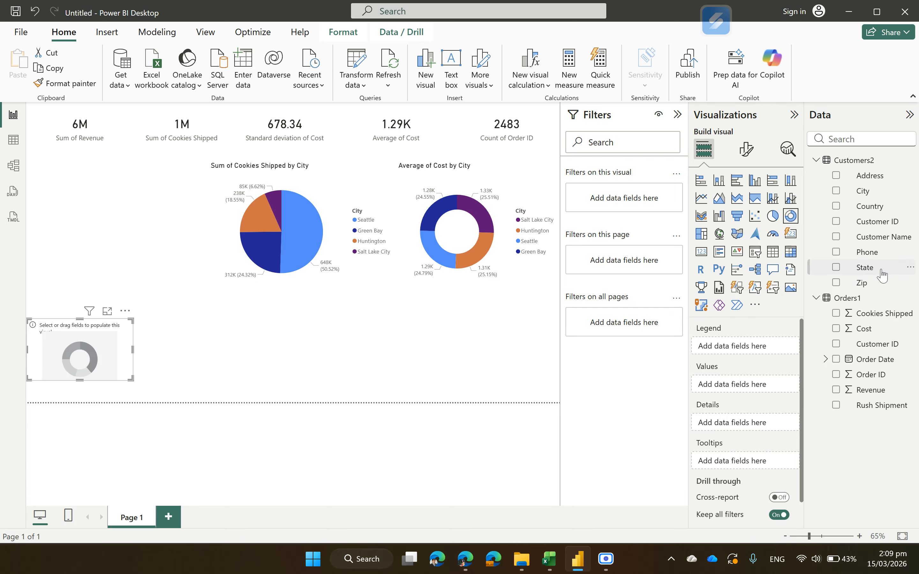
left_click_drag(873, 268, 758, 353)
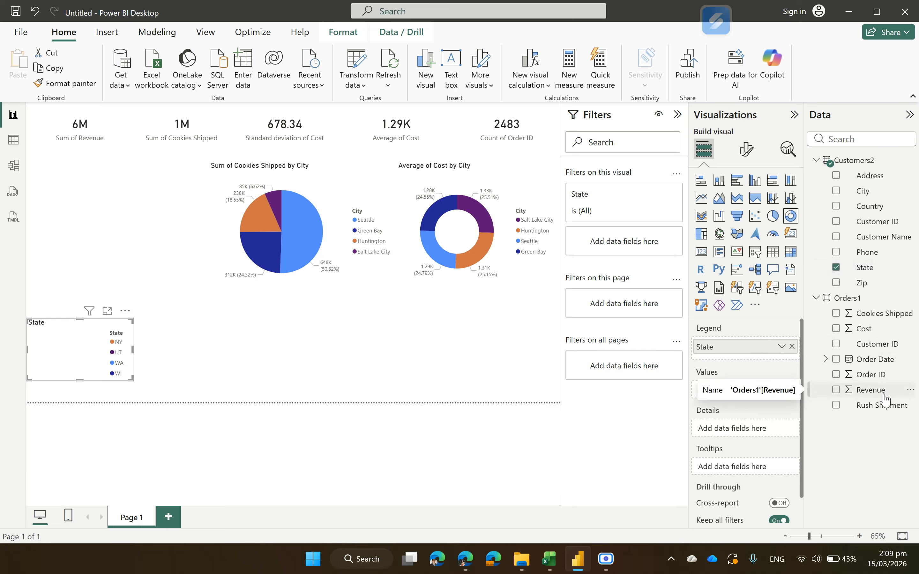
left_click_drag(885, 399, 758, 395)
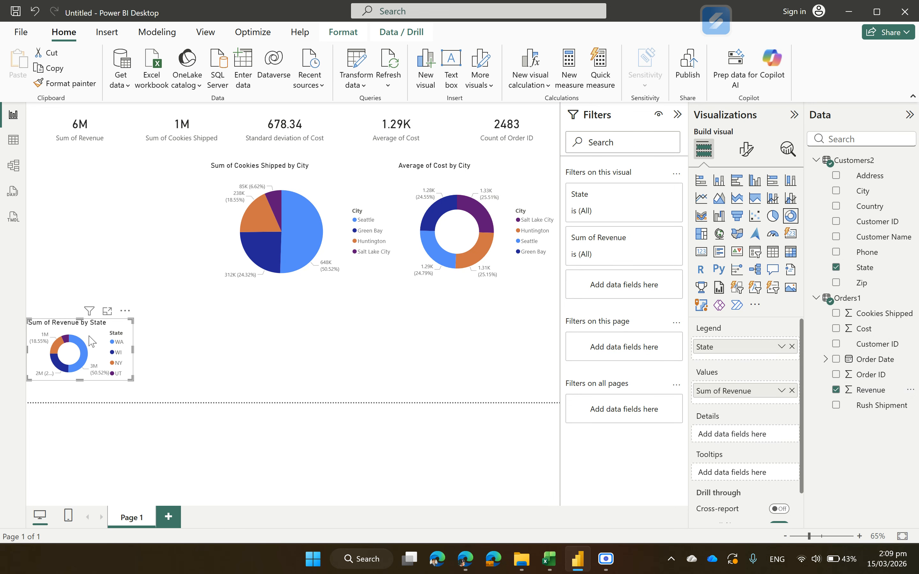
Move the rebuilt revenue donut chart to the start of the chart row and enlarge it beside the pie chart
left_click_drag(89, 336, 90, 186)
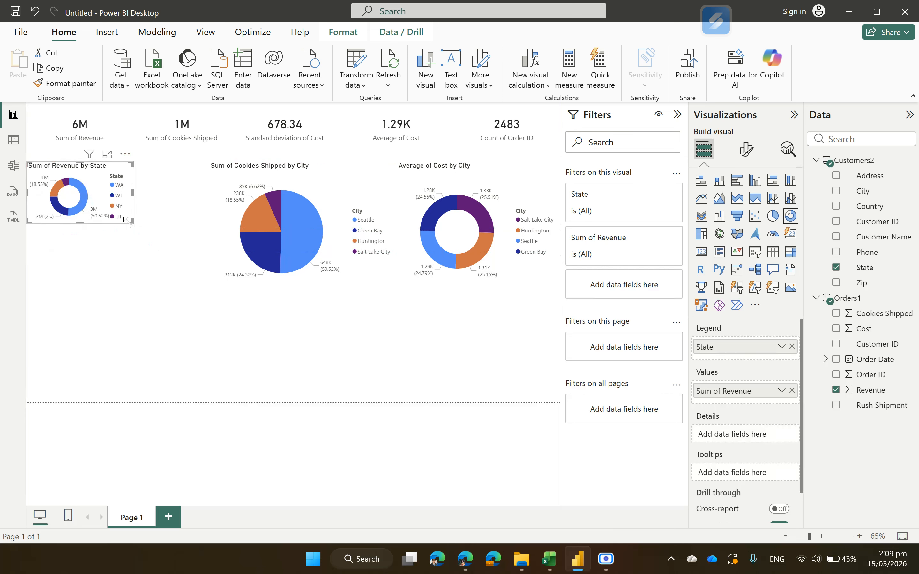
left_click_drag(129, 223, 182, 291)
left_click(205, 349)
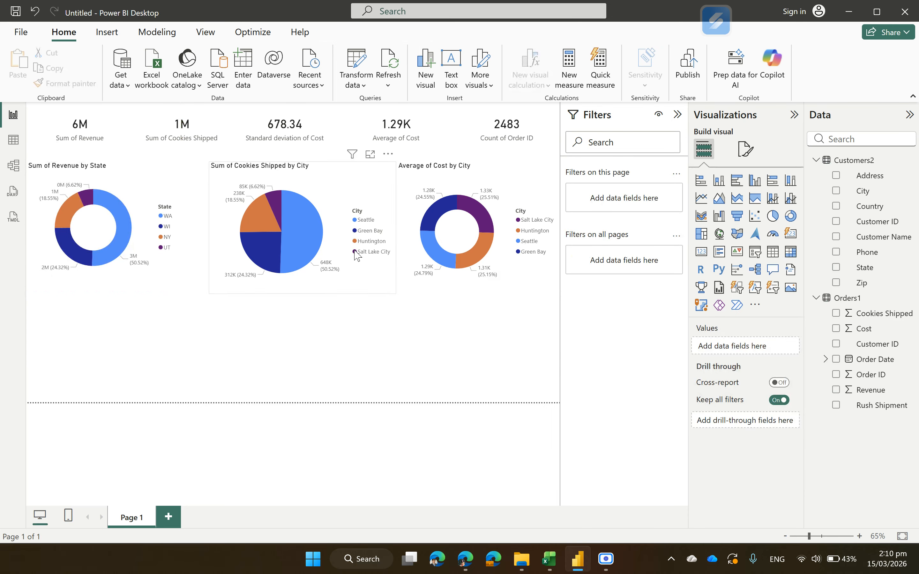
Shorten the Cookies Shipped pie chart and the Average of Cost donut chart to equal heights
left_click(386, 291)
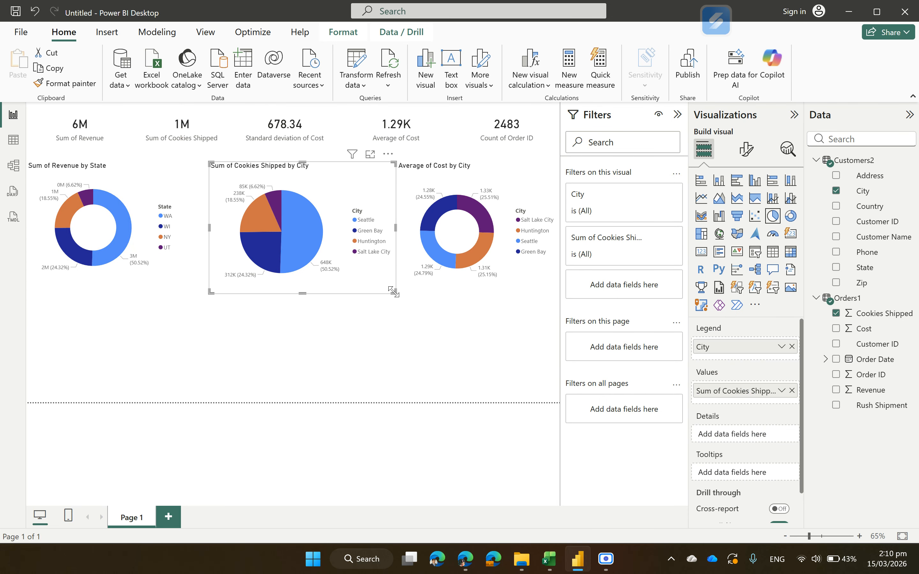
left_click_drag(396, 293, 395, 287)
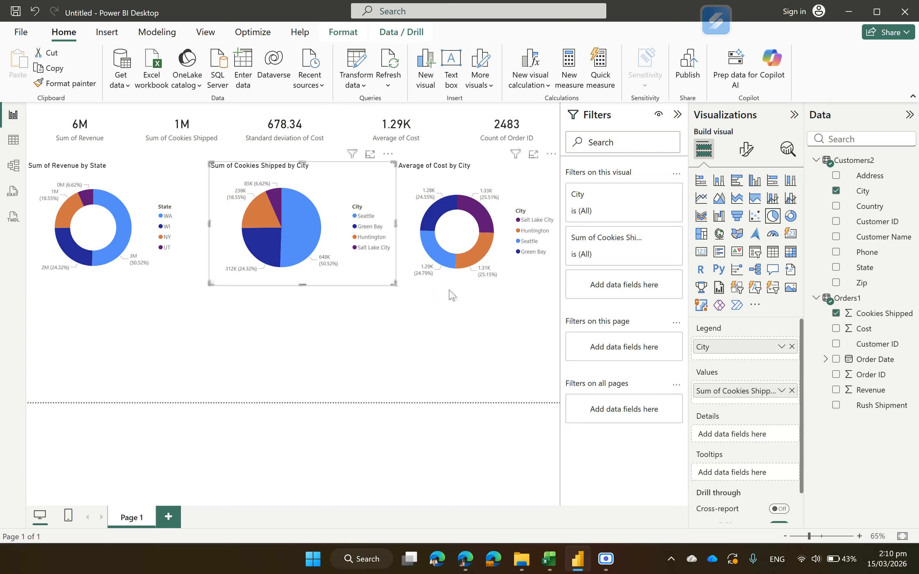
left_click(450, 292)
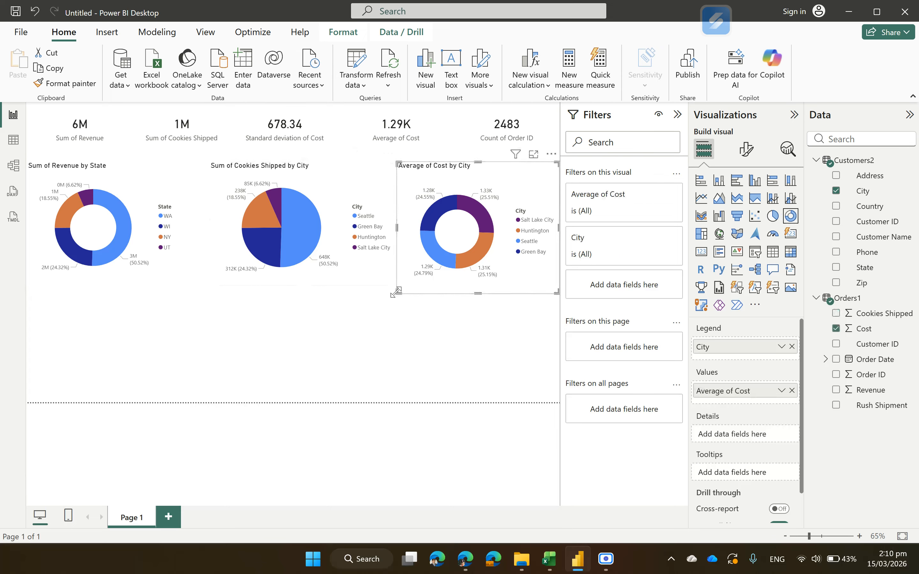
left_click_drag(397, 293, 397, 285)
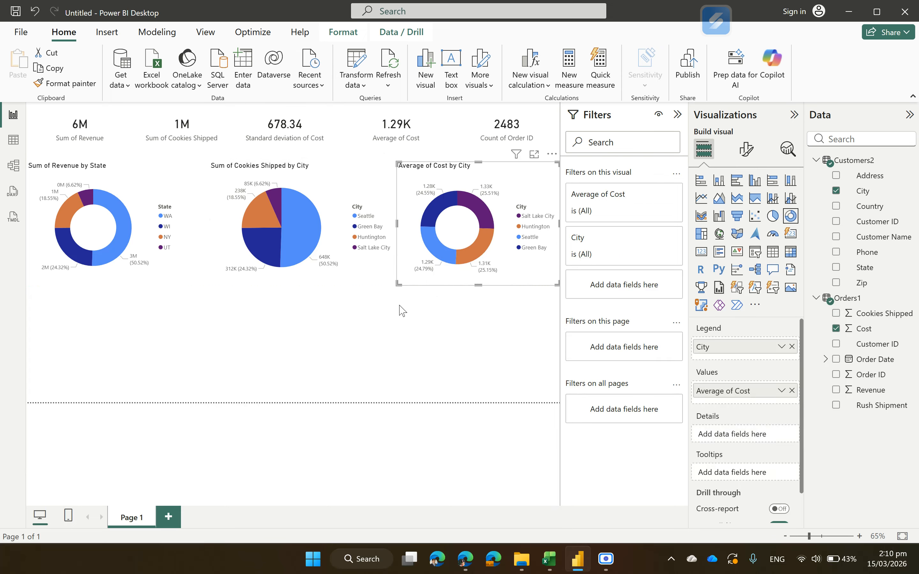
left_click(405, 325)
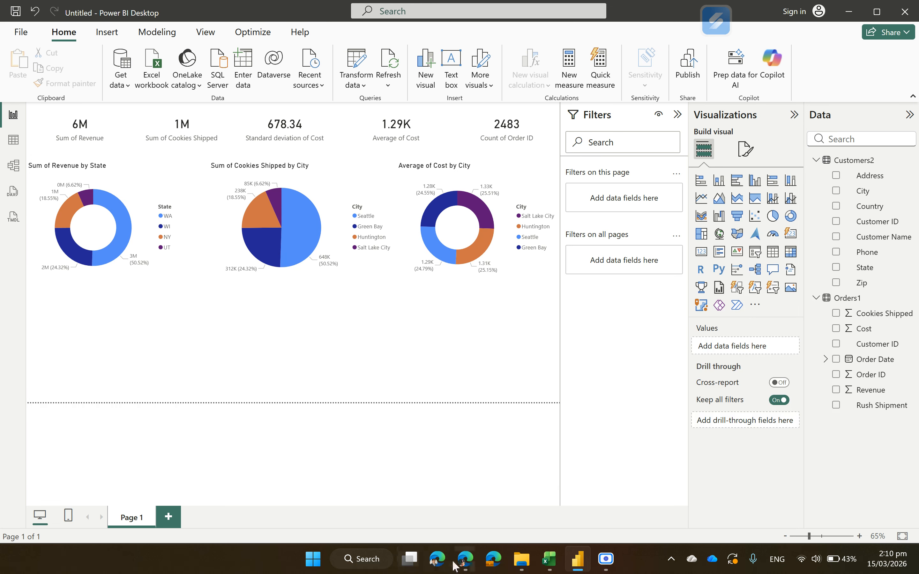
Switch to the Google Meet call, admit the waiting guest, and return to Power BI Desktop
mouse_move(465, 559)
left_click(369, 493)
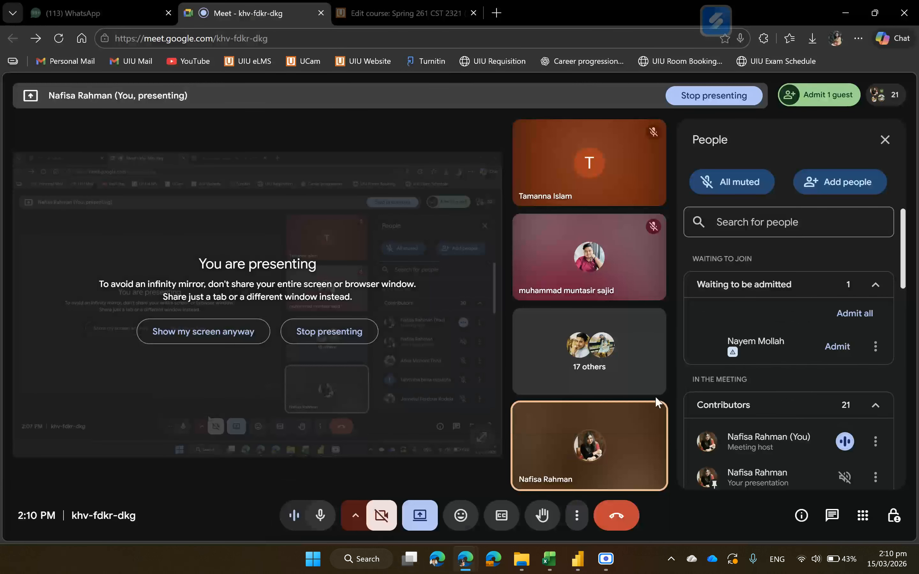
left_click(850, 355)
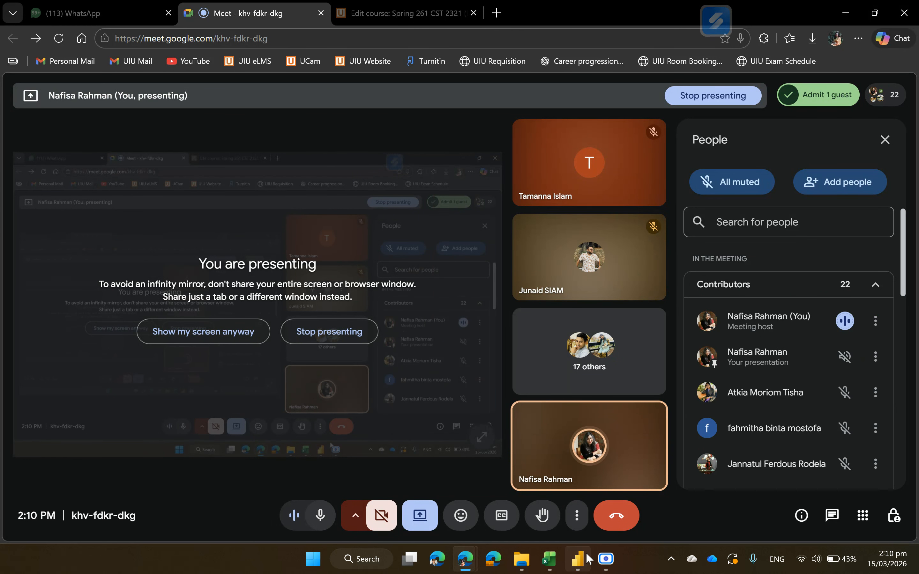
left_click(586, 560)
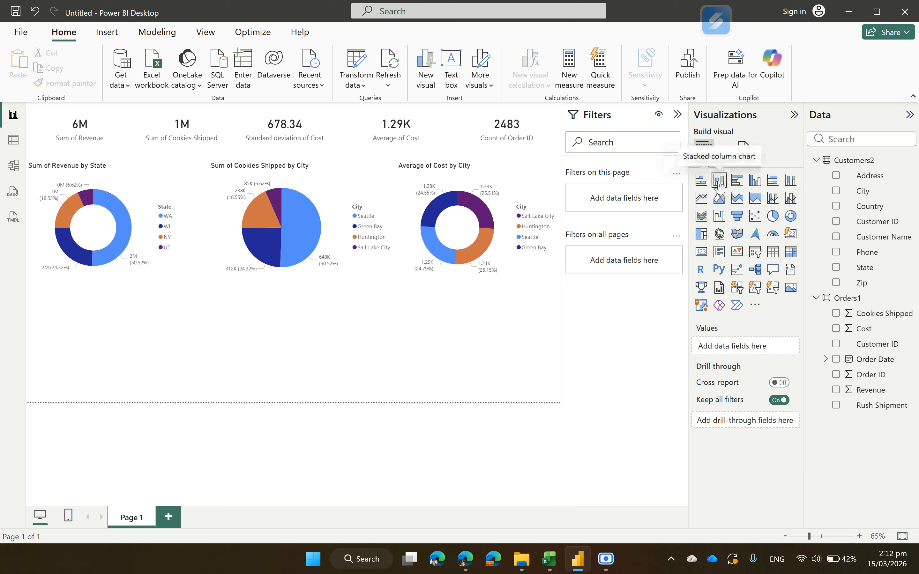
Add a clustered column chart of Revenue by Order Date below the revenue donut chart and widen it
left_click(754, 183)
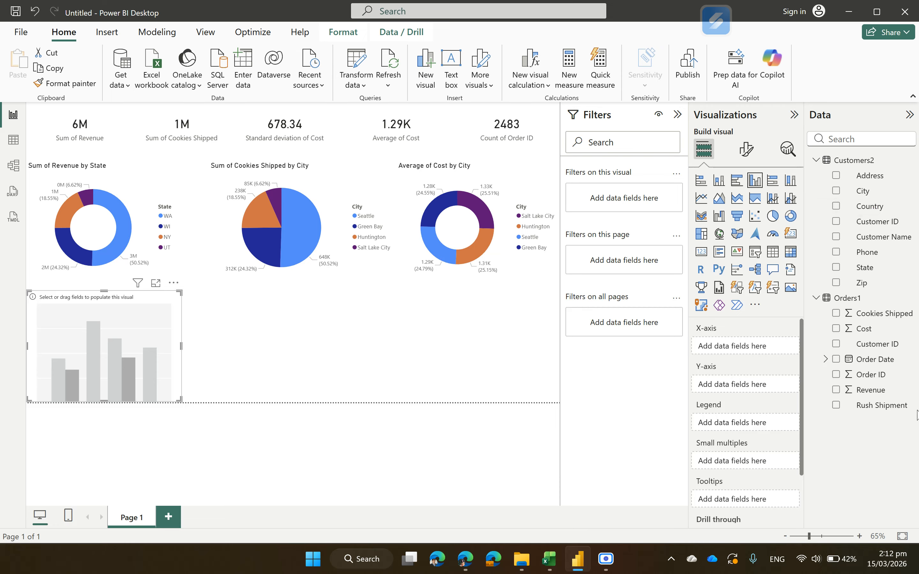
left_click_drag(864, 365, 763, 355)
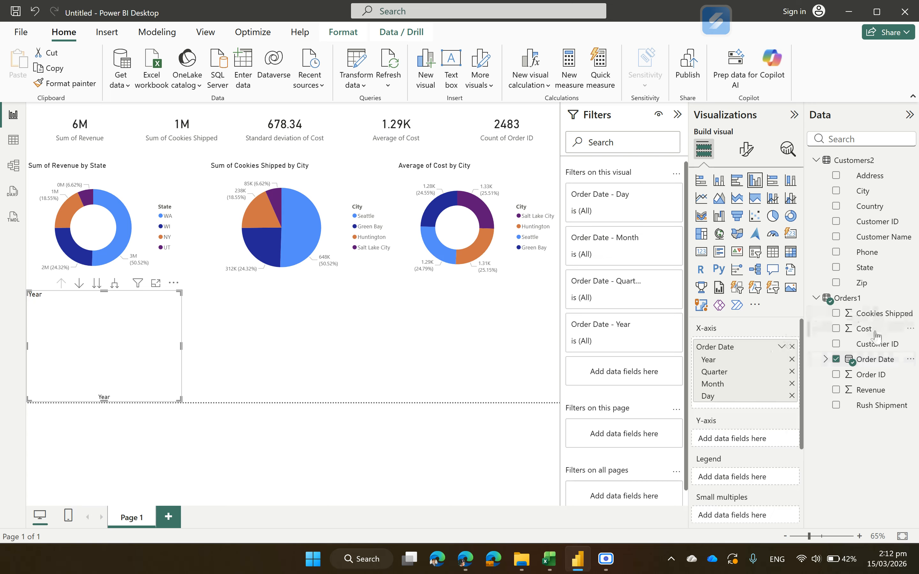
left_click_drag(870, 391, 760, 442)
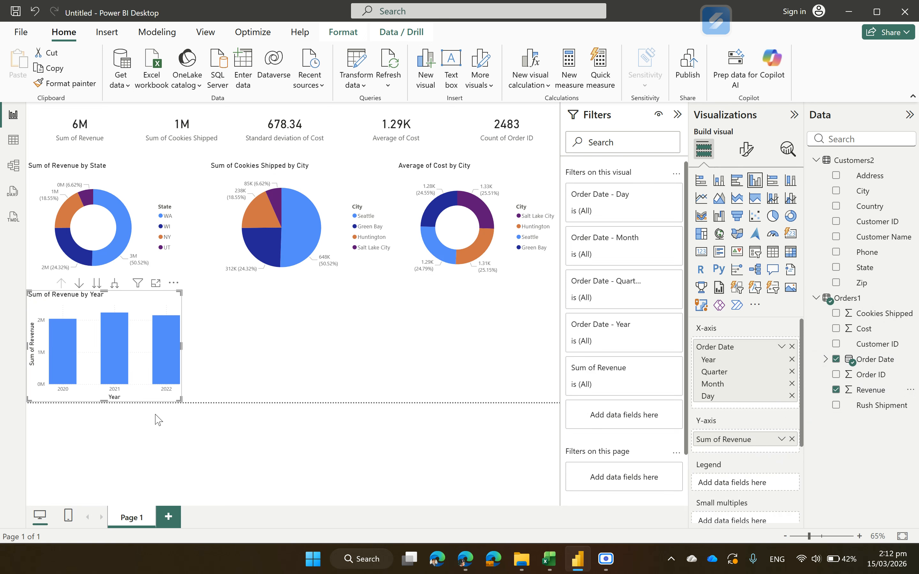
left_click_drag(178, 400, 259, 408)
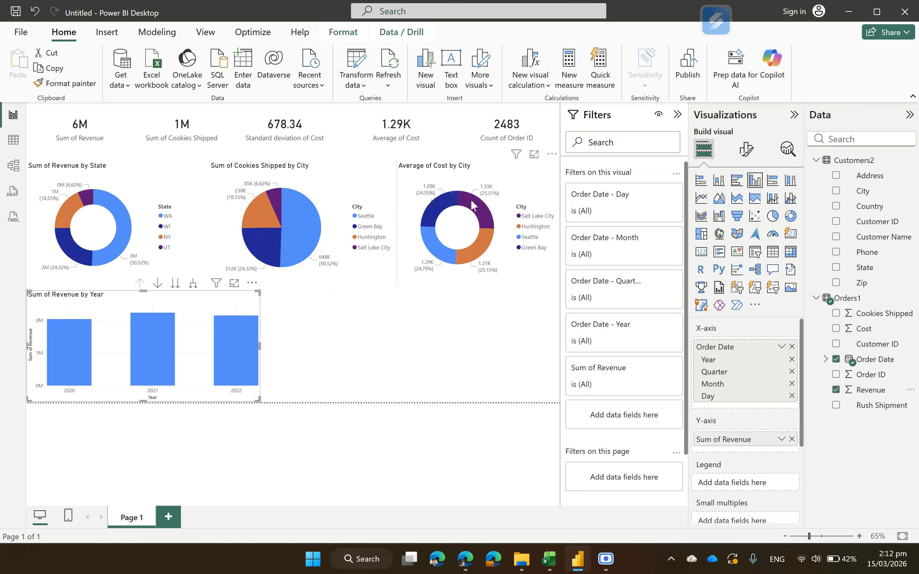
Turn on data labels for the Sum of Revenue by Year column chart
mouse_move(219, 370)
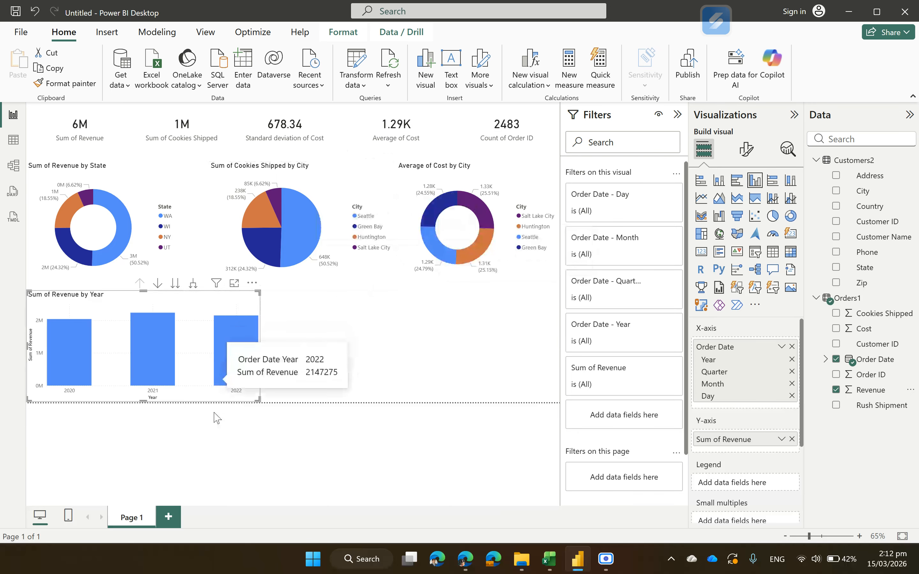
mouse_move(65, 323)
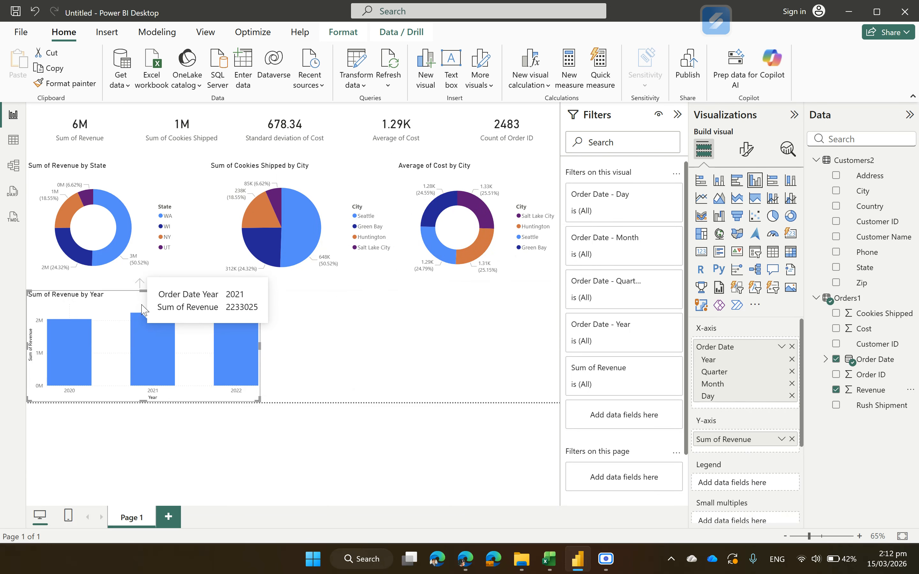
mouse_move(230, 323)
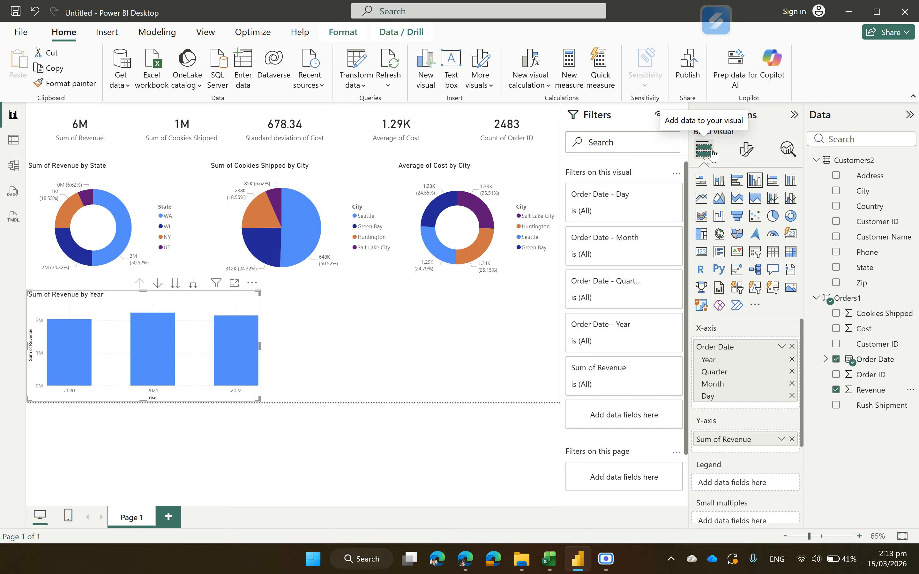
left_click(745, 149)
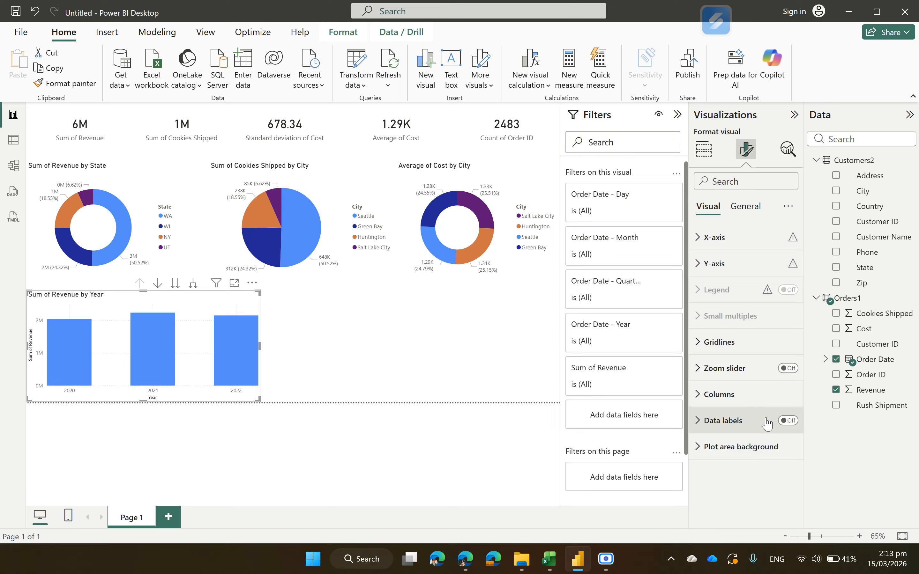
left_click(792, 423)
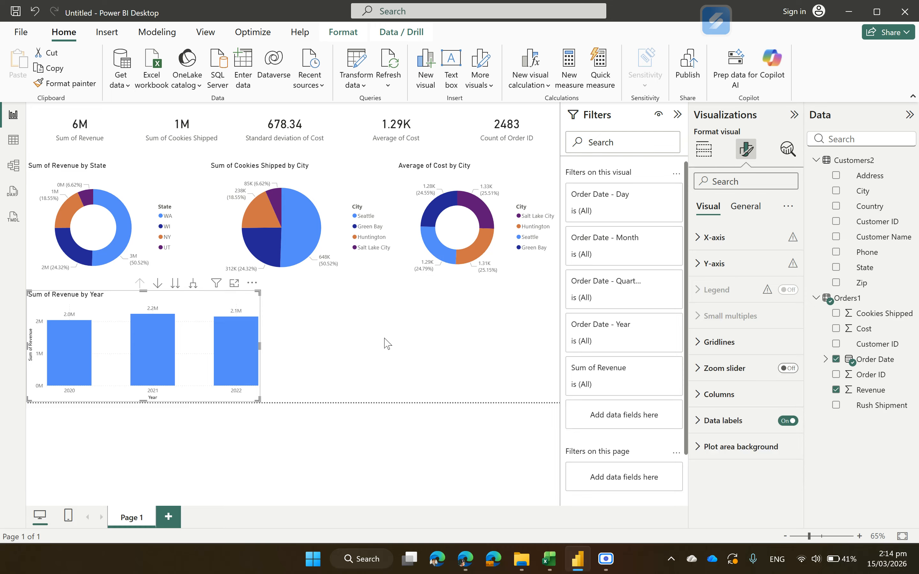
Expand the revenue column chart to quarter and month levels to review it, and drill back up to years
left_click(192, 283)
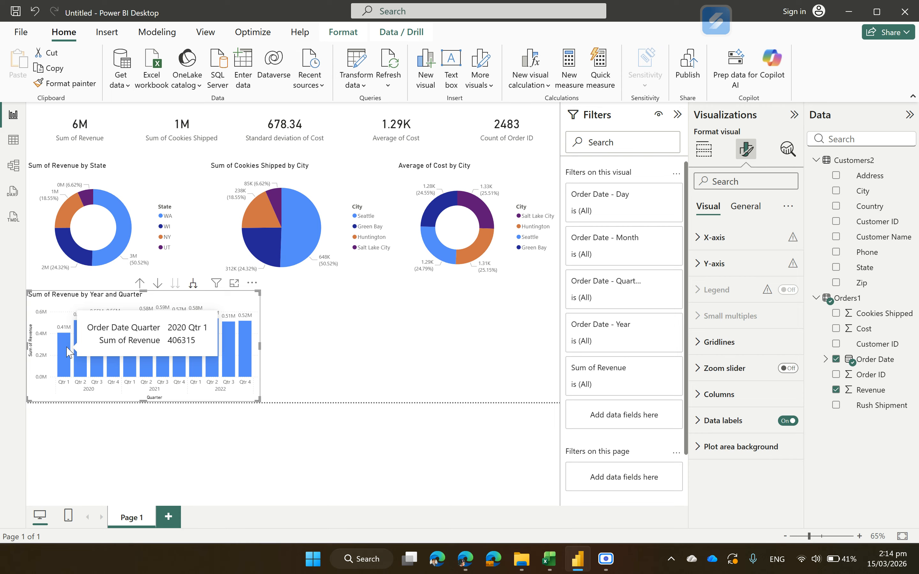
mouse_move(69, 352)
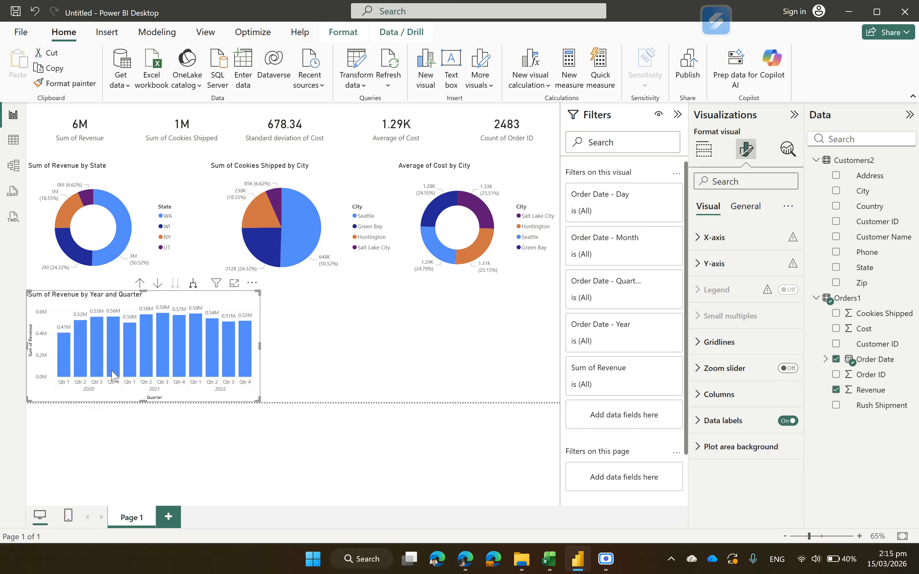
mouse_move(113, 374)
left_click(193, 284)
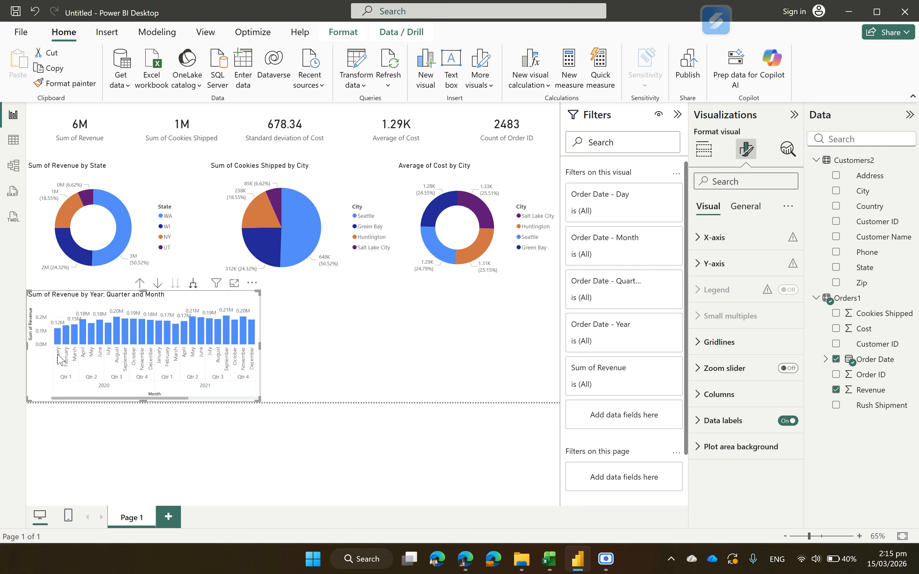
scroll(140, 359, "down", 3)
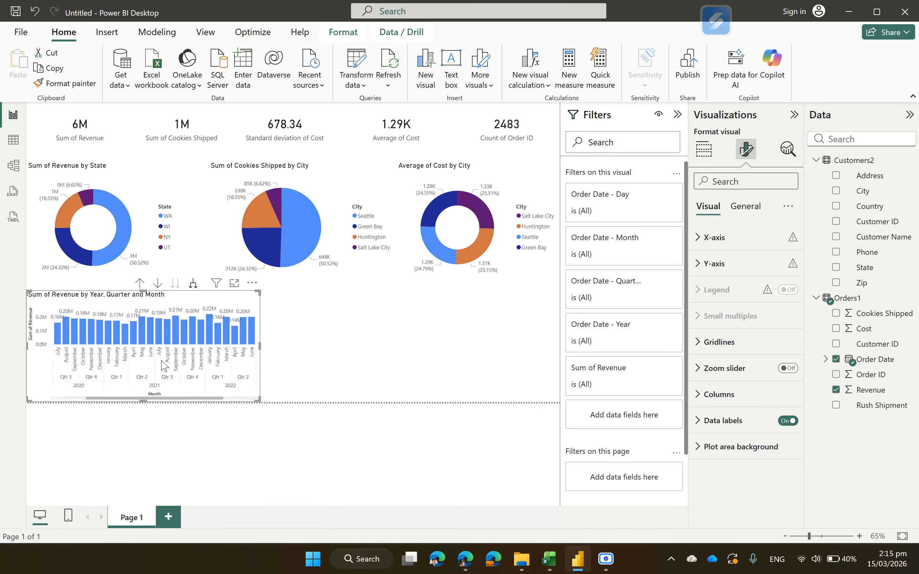
scroll(164, 366, "up", 3)
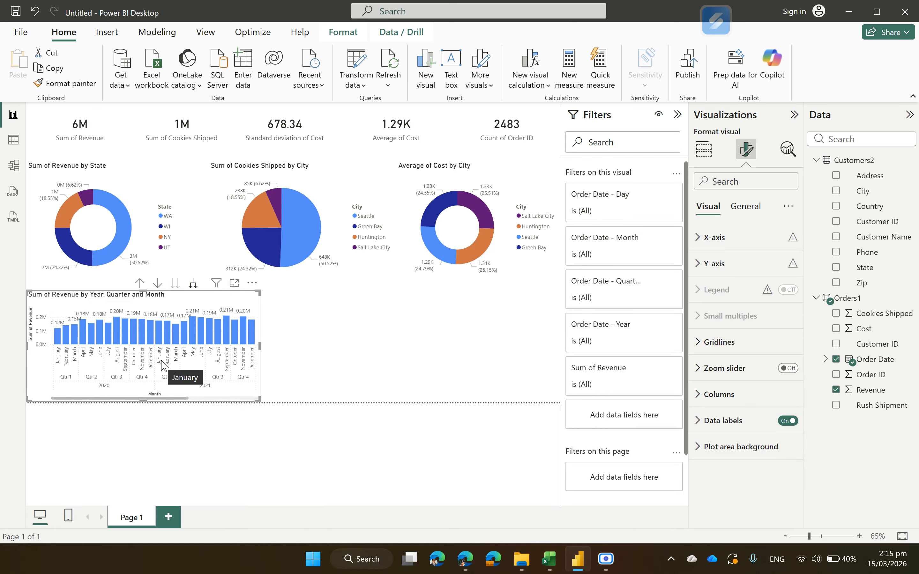
left_click(140, 283)
left_click(140, 283)
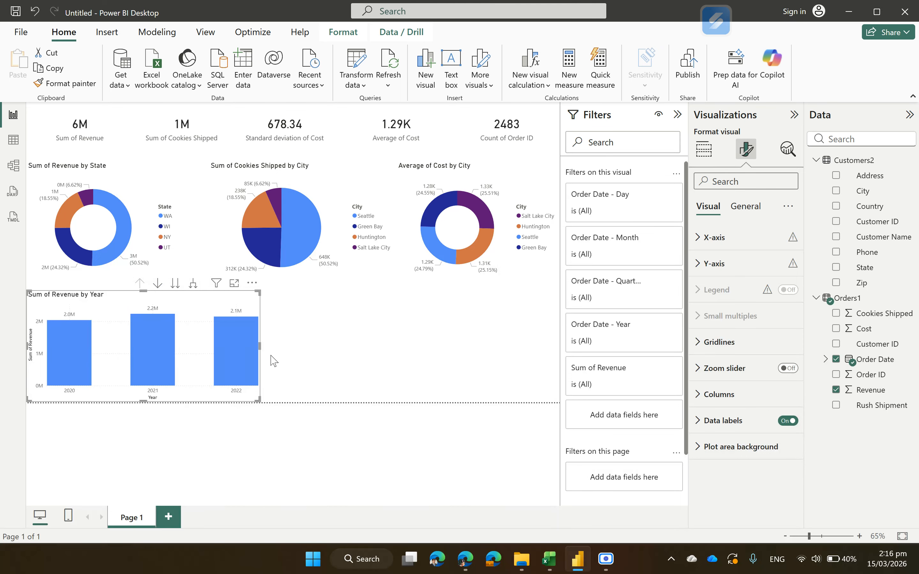
Cross-filter the report by the 2021 column and by the pie chart's Seattle slice, clearing each selection after viewing
mouse_move(228, 378)
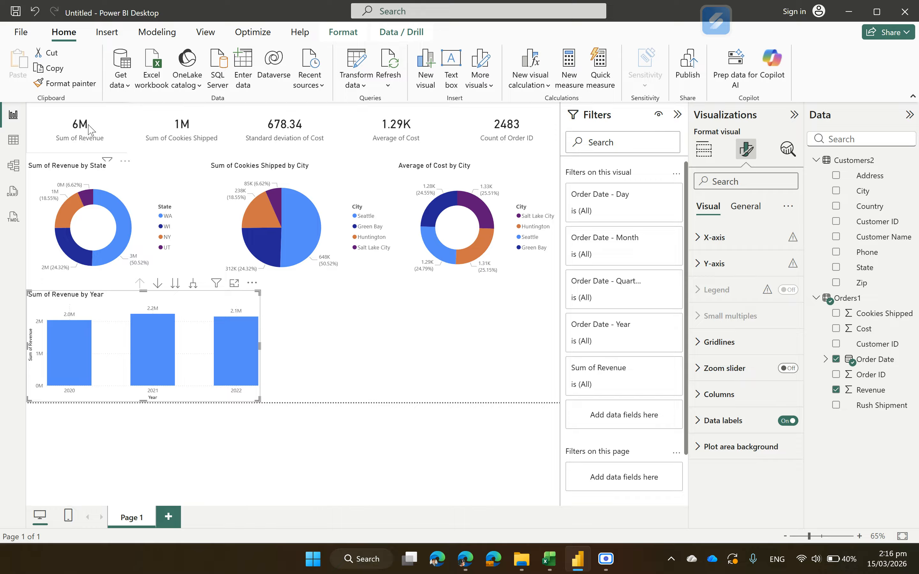
left_click(160, 351)
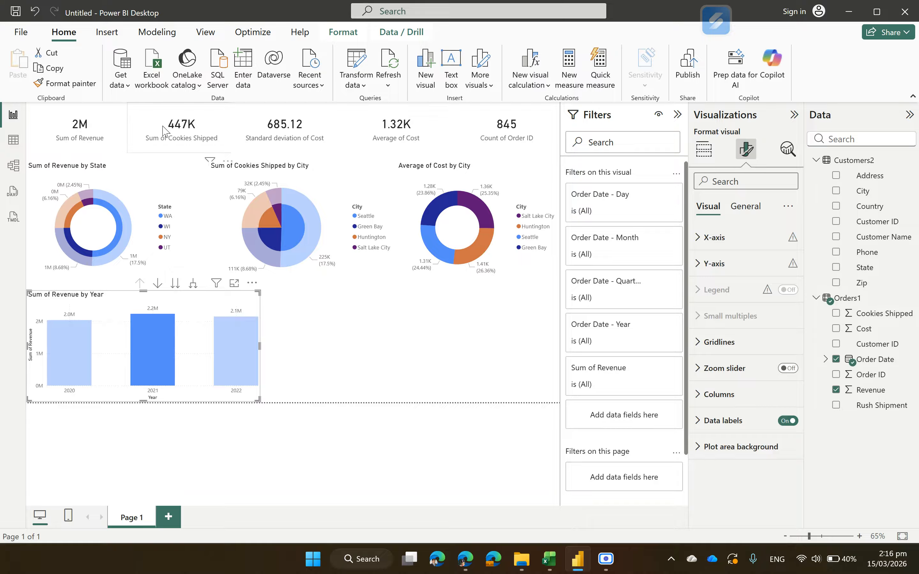
left_click(152, 323)
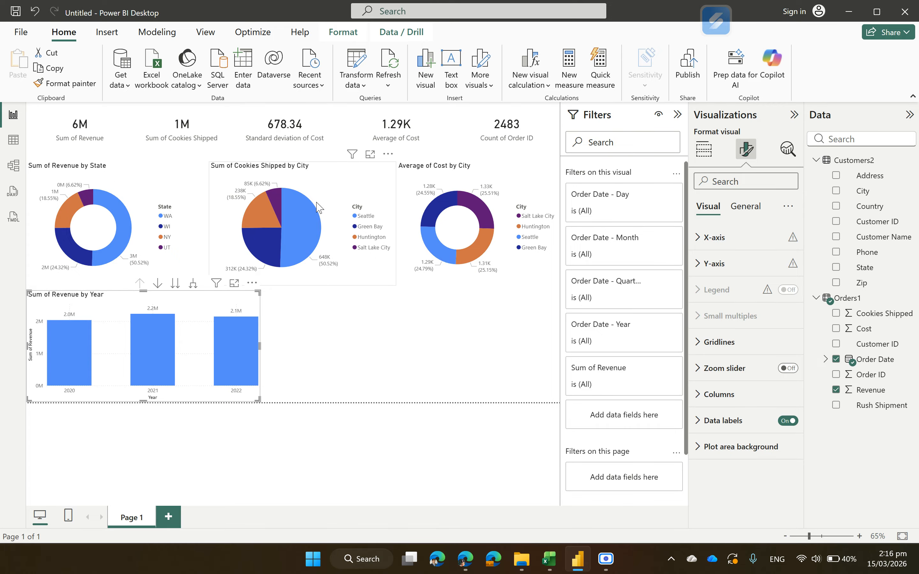
left_click(304, 230)
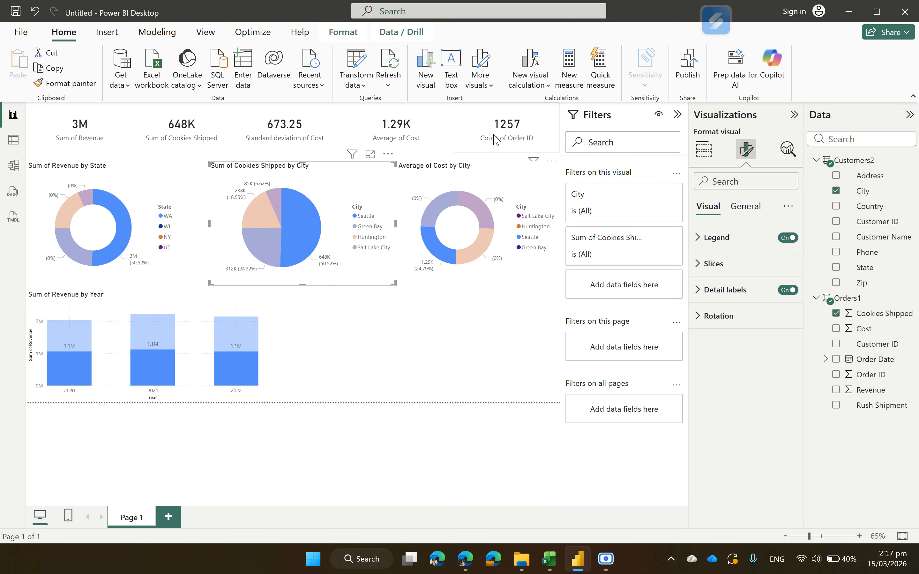
left_click(308, 224)
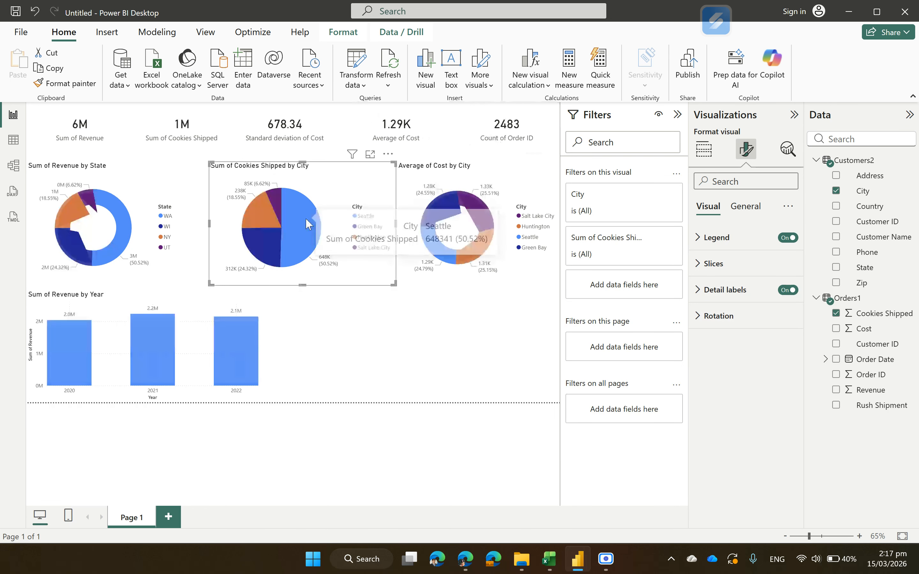
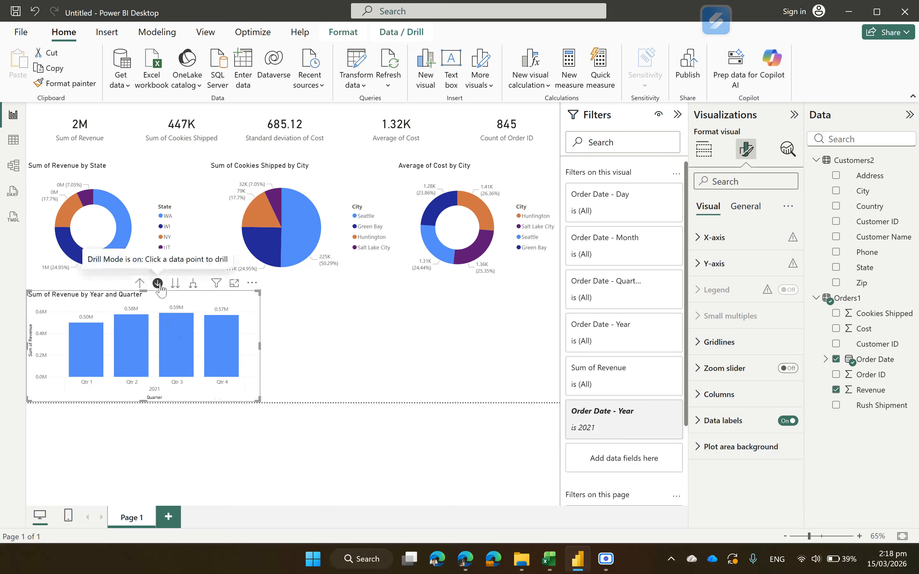
Turn off drill mode, return the revenue column chart to years, and preview its expansion to quarters for all years
left_click(158, 283)
left_click(142, 283)
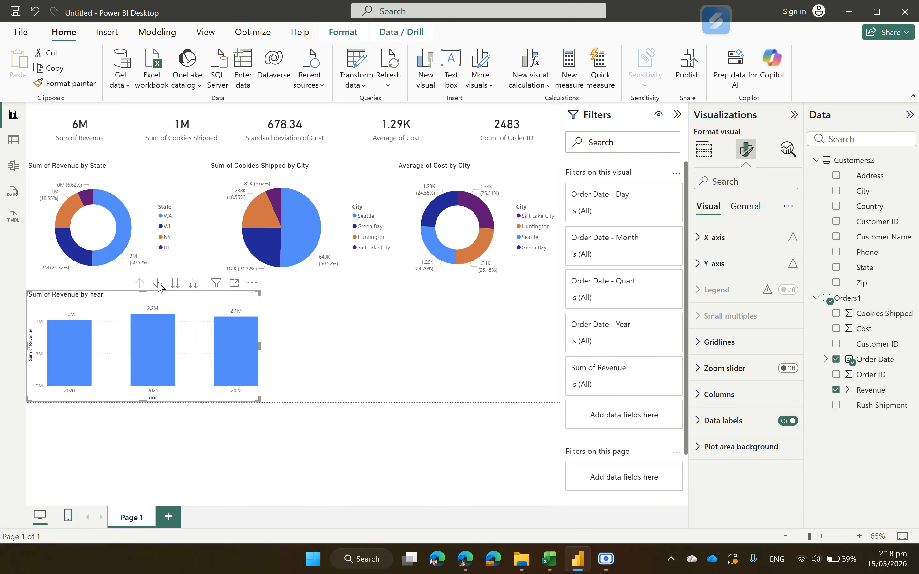
left_click(194, 286)
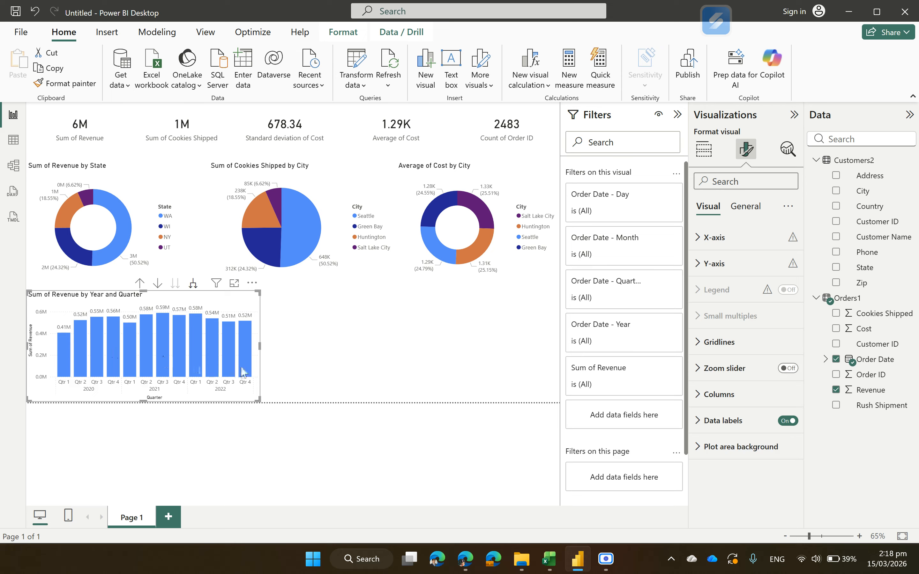
left_click(140, 283)
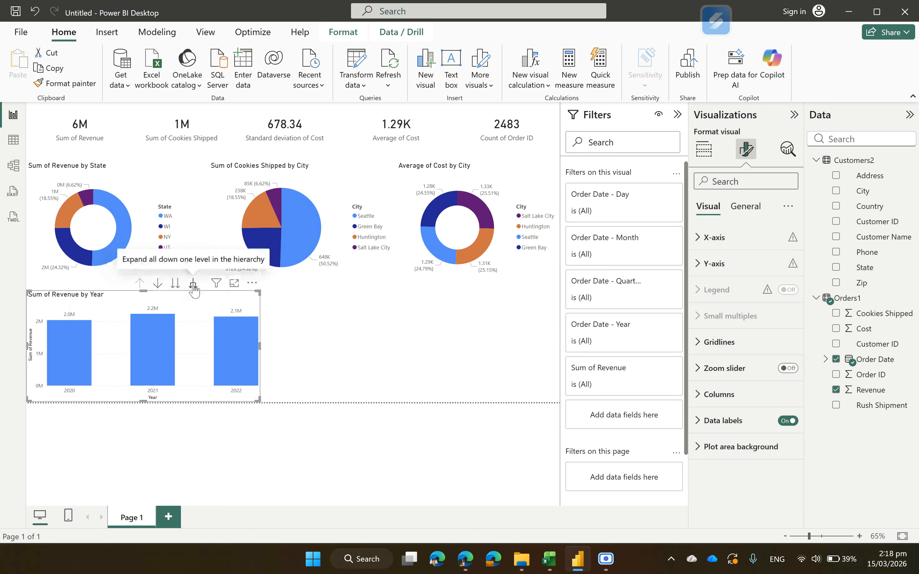
With drill mode on, drill the revenue column chart into 2021, Qtr 3 and September, and drill back up to years
left_click(158, 283)
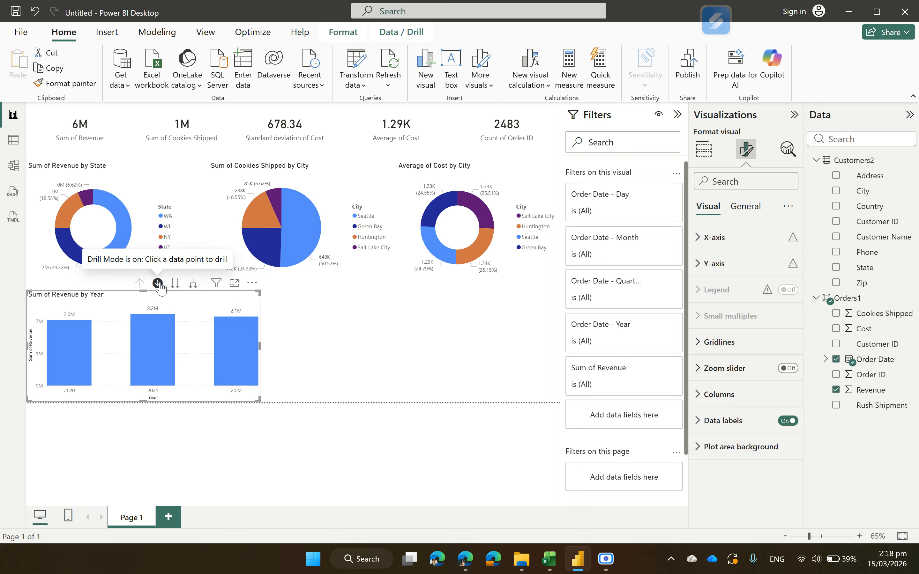
left_click(156, 338)
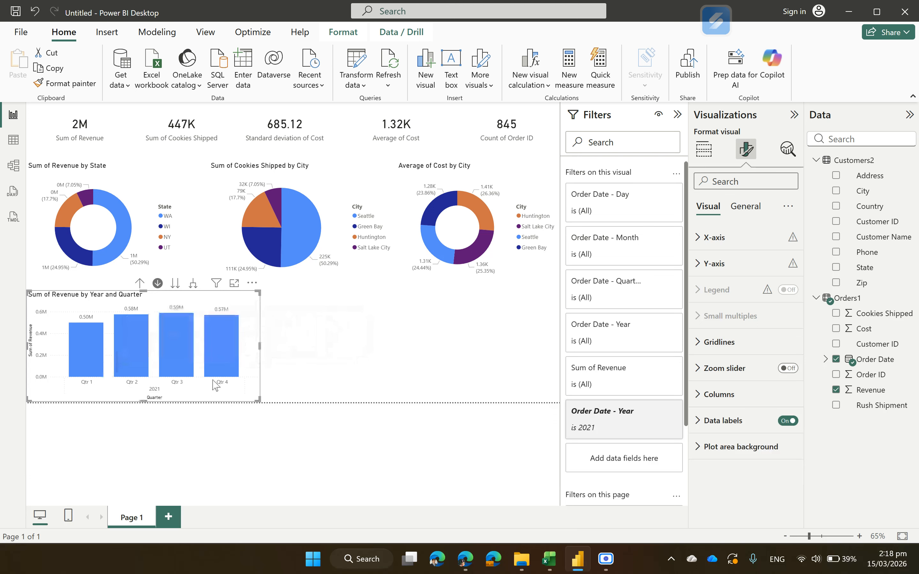
left_click(188, 351)
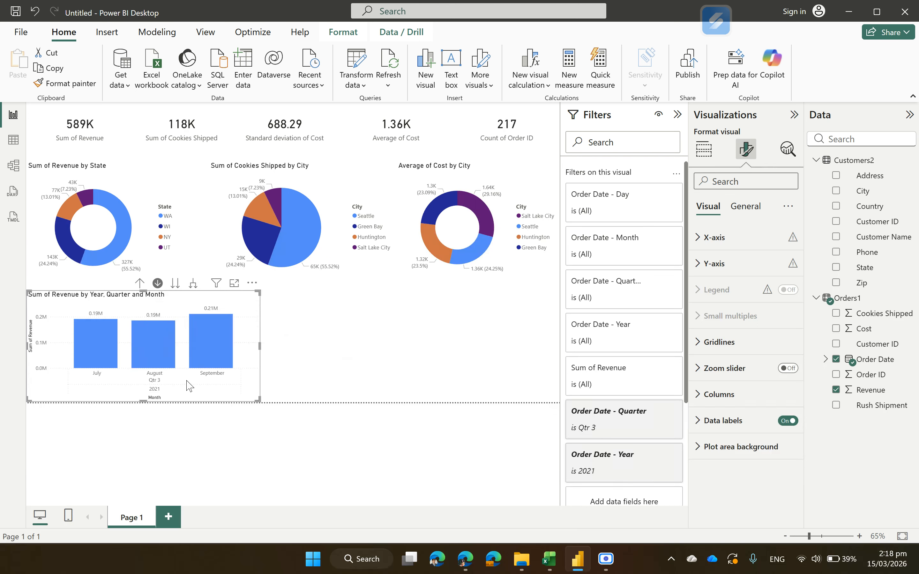
left_click(200, 350)
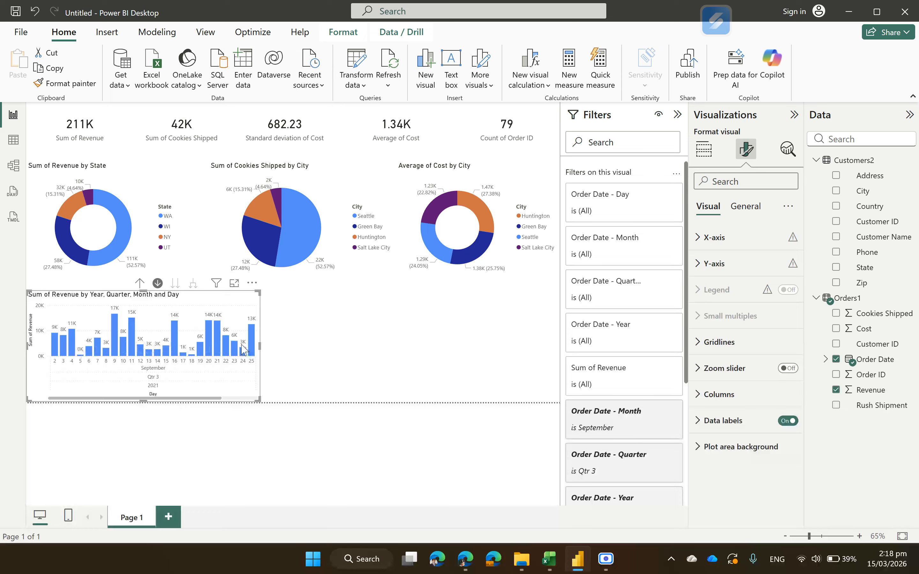
left_click(140, 283)
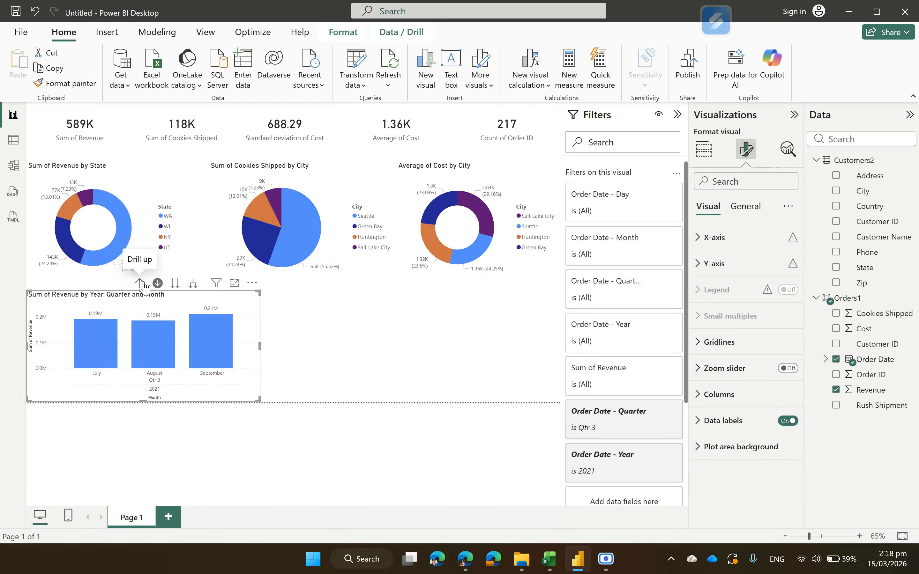
left_click(139, 283)
left_click(139, 283)
Add a clustered column chart of Cookies Shipped by Order Date, placed beside the revenue column chart with a small gap
left_click(353, 375)
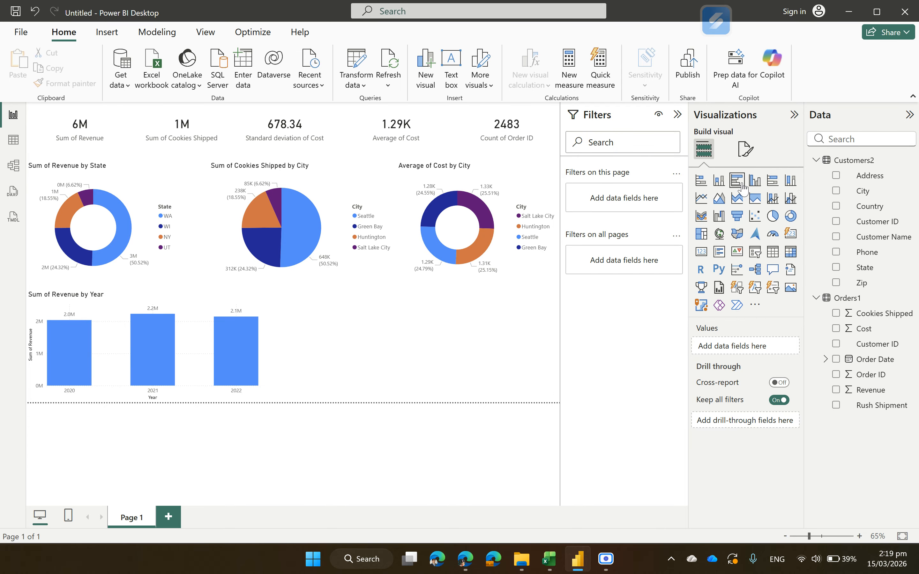
left_click(754, 181)
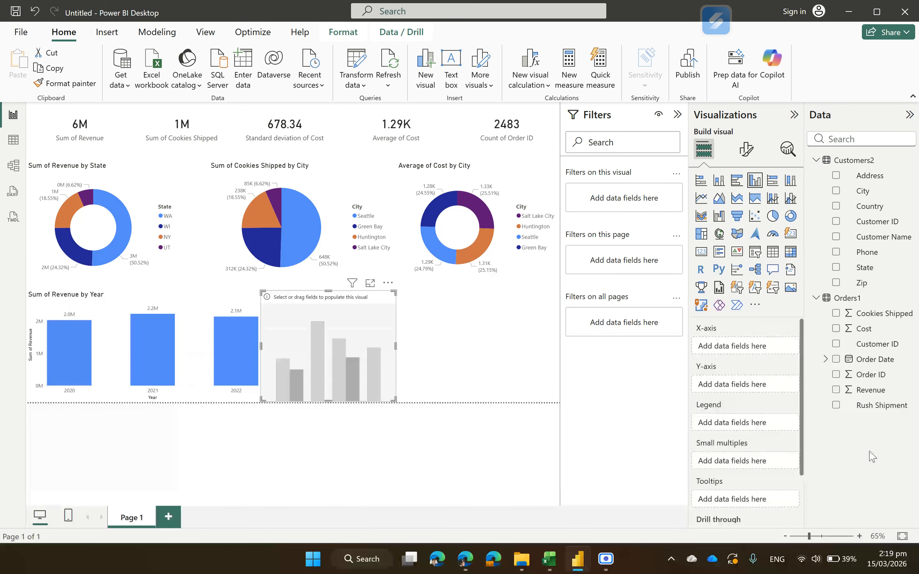
left_click_drag(879, 366, 749, 353)
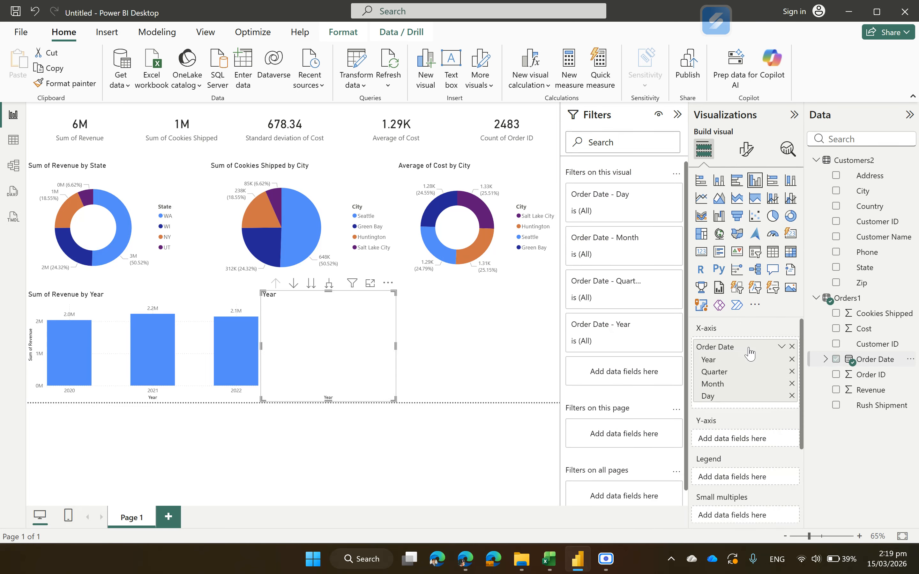
left_click_drag(875, 313, 759, 429)
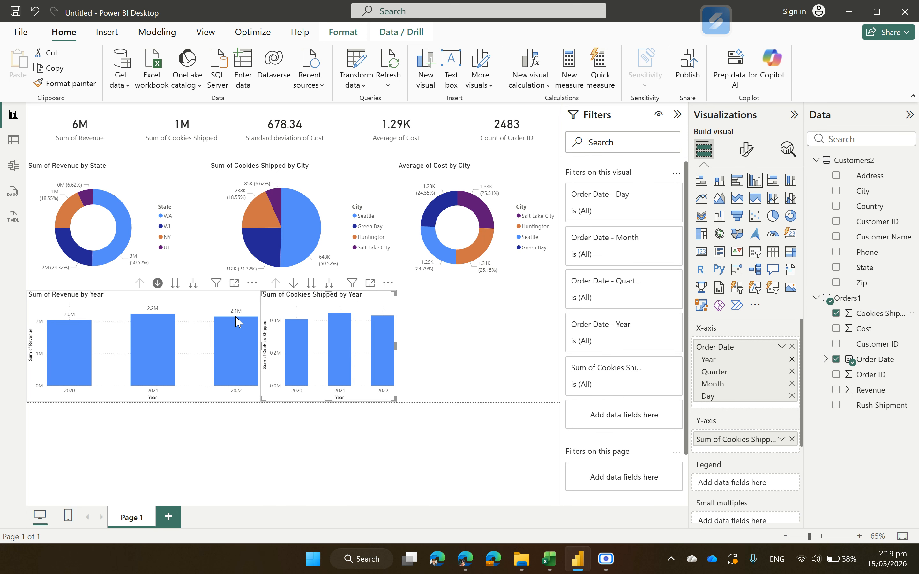
left_click_drag(376, 306, 408, 313)
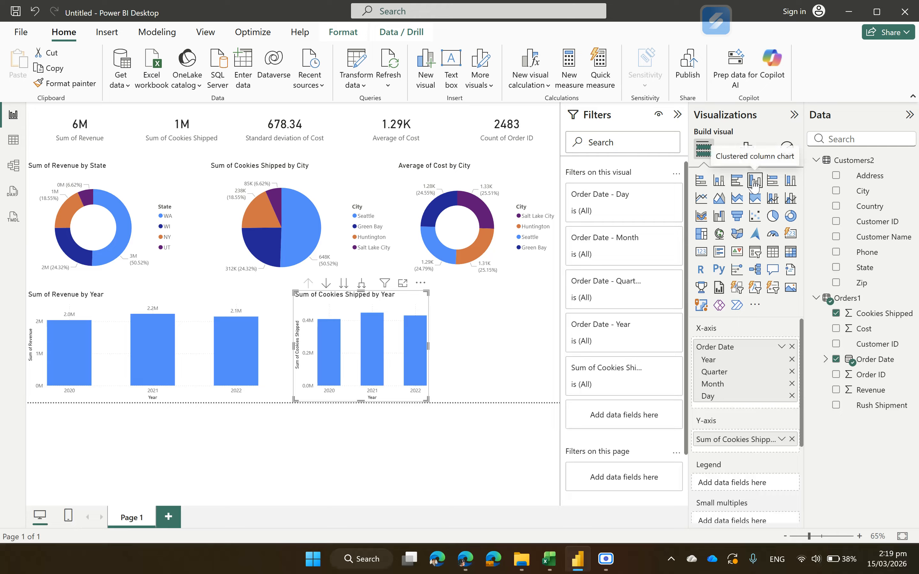
Preview the cookies chart as pie and donut, convert it to a clustered bar chart, and widen it to the page's edge
left_click(773, 217)
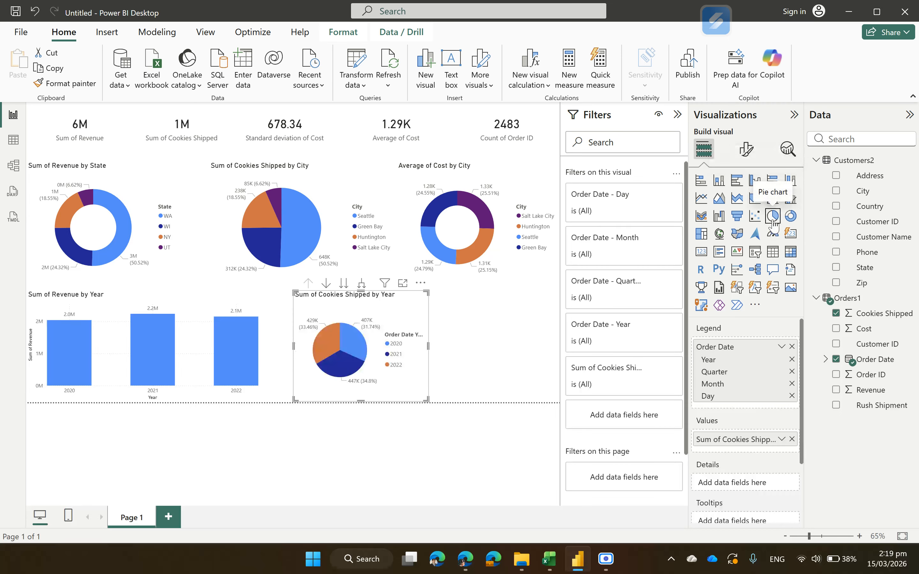
left_click(790, 215)
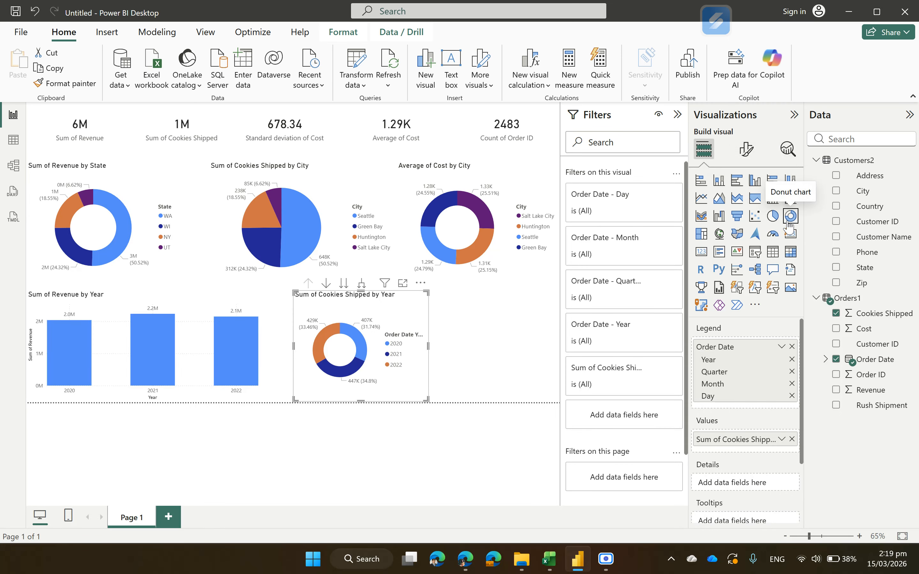
left_click(737, 181)
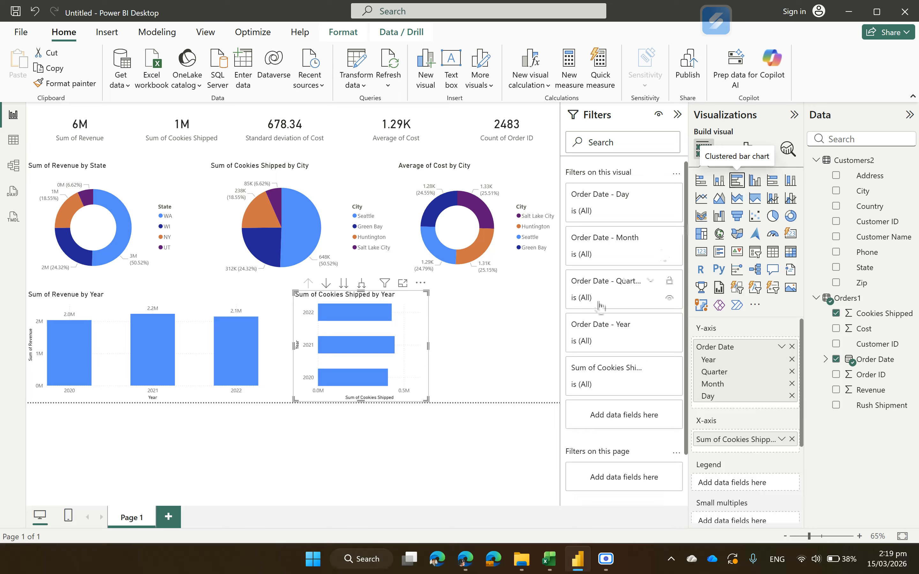
left_click_drag(427, 399, 557, 413)
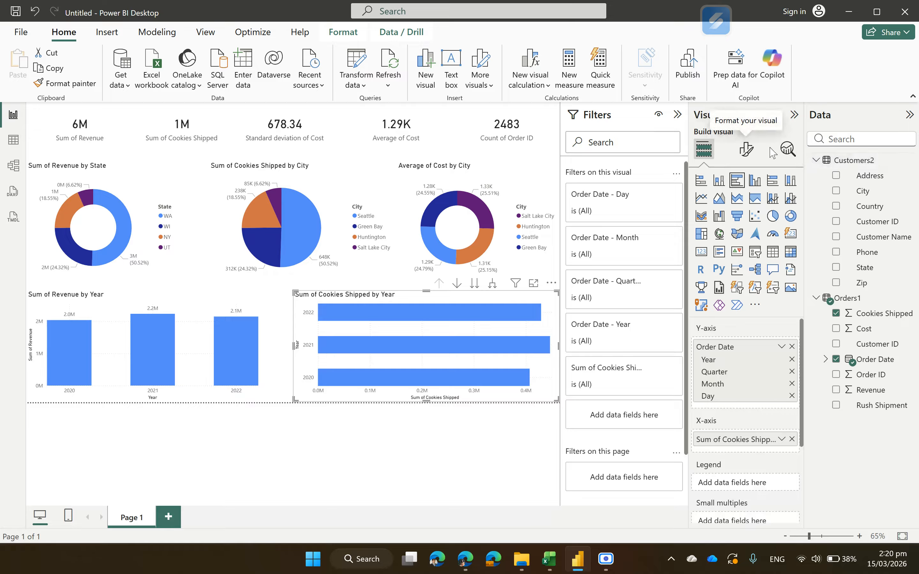
Turn on data labels for the cookies bar chart and set their position to Inside end
left_click(747, 150)
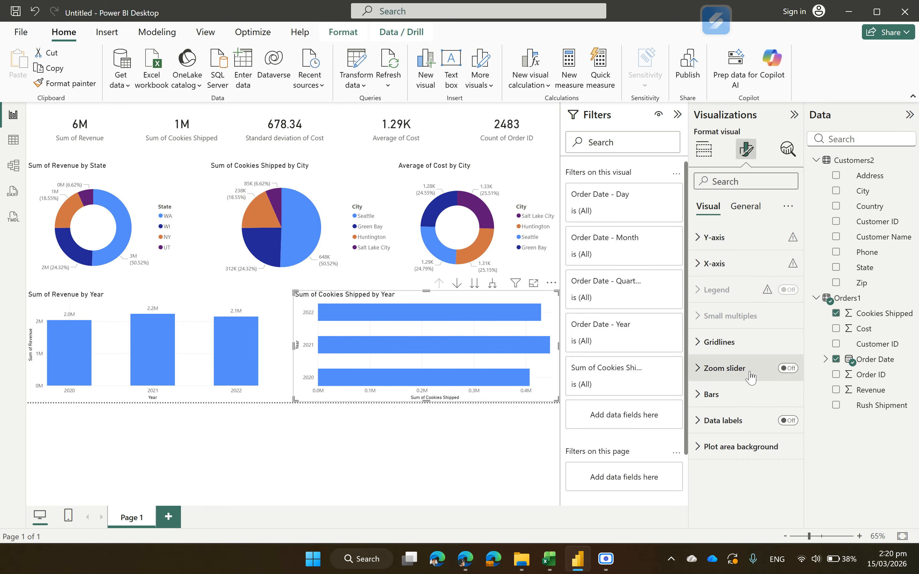
left_click(793, 425)
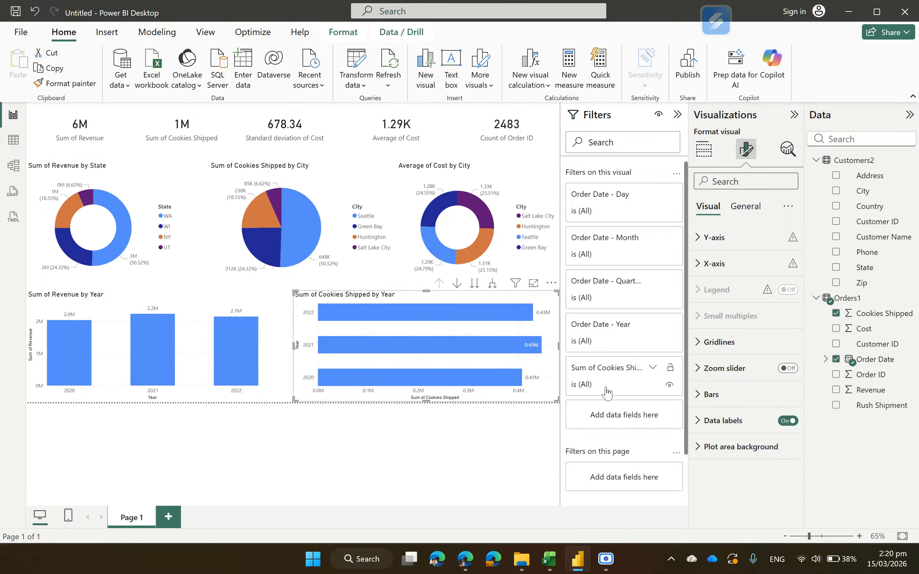
left_click(698, 422)
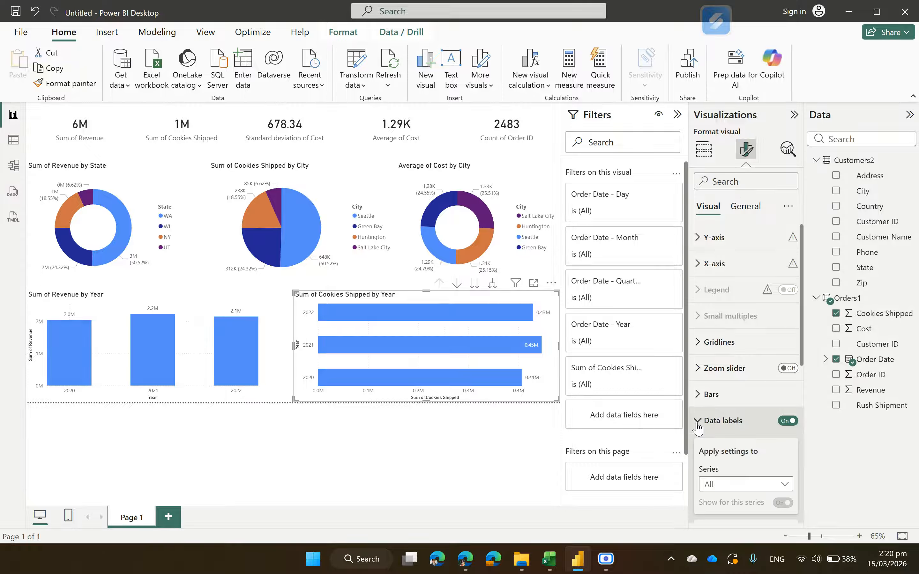
scroll(698, 427, "down", 3)
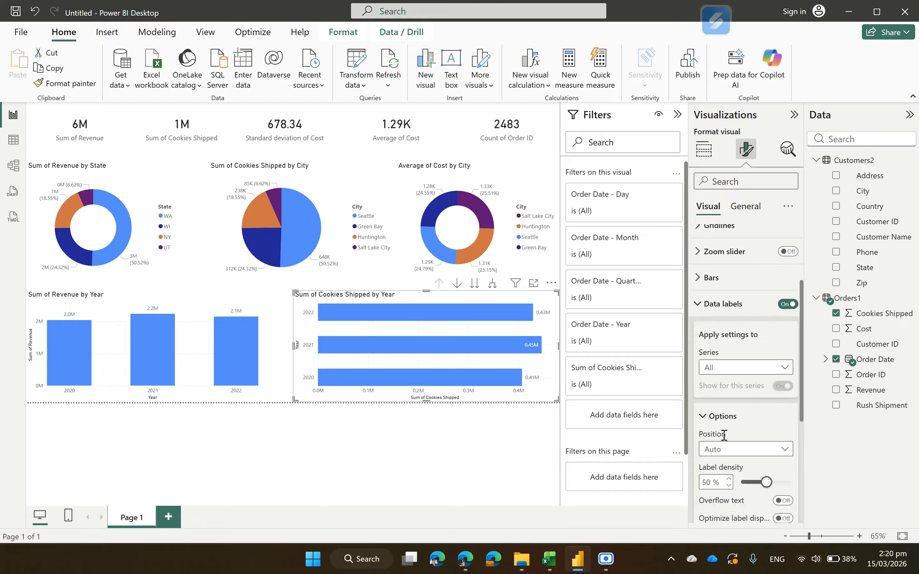
scroll(723, 435, "down", 1)
left_click(775, 423)
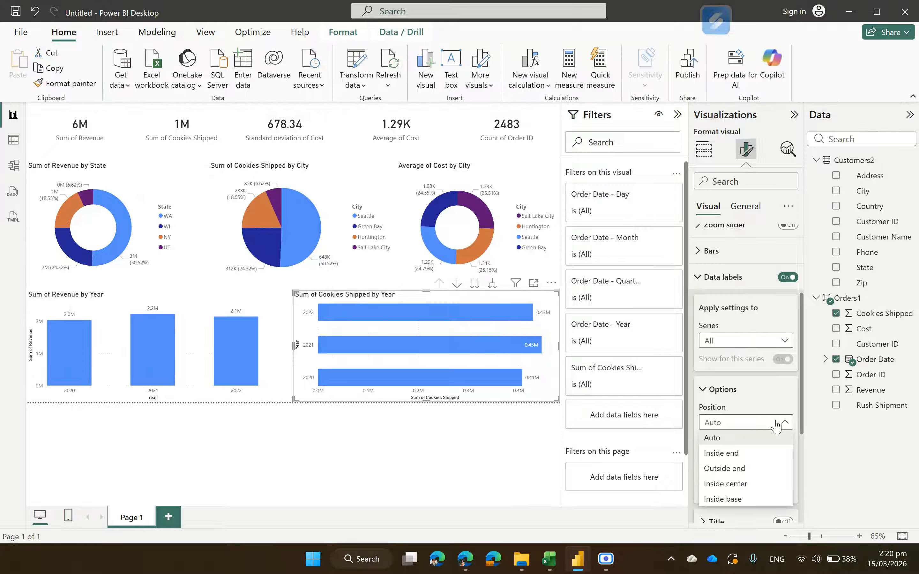
left_click(746, 458)
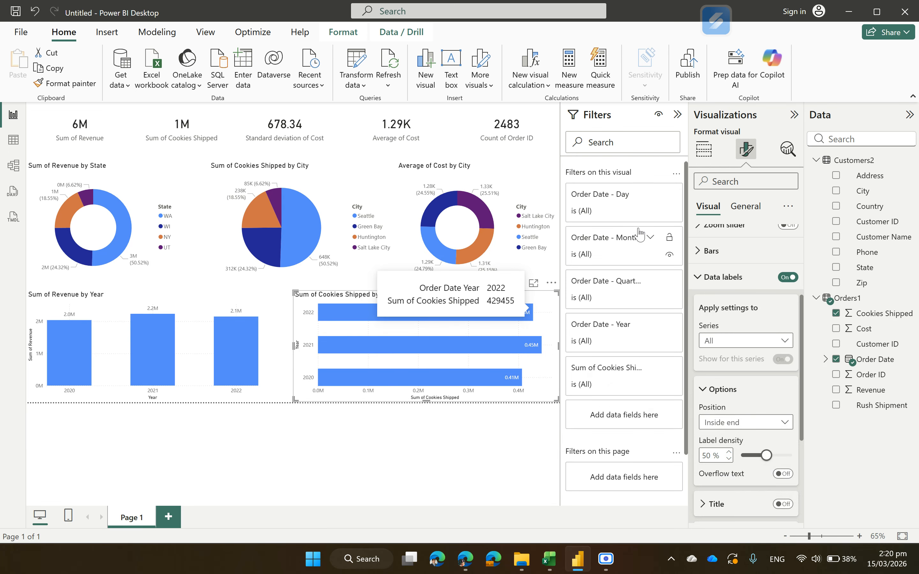
left_click(703, 150)
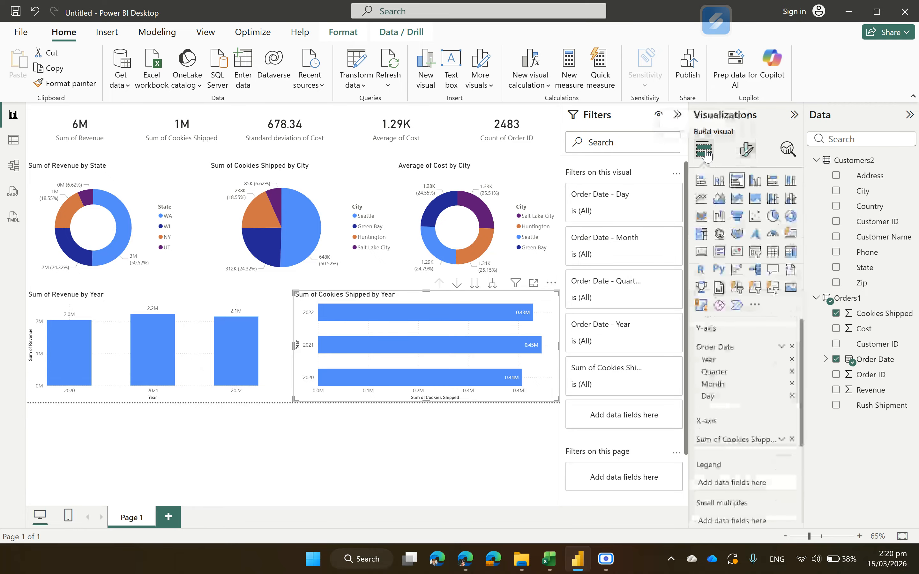
left_click(276, 451)
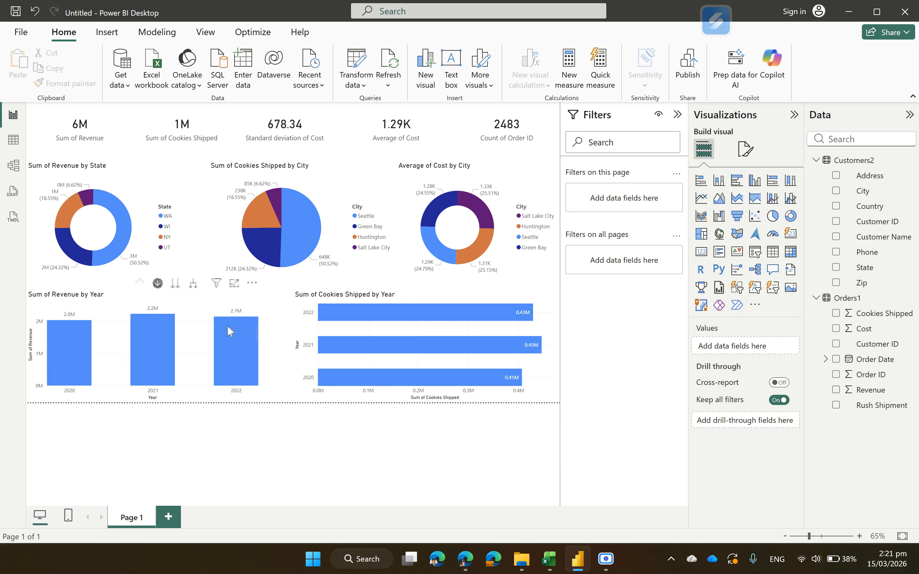
Drill the revenue column chart into 2021, turn off drill mode, and drill back up to years
left_click(170, 345)
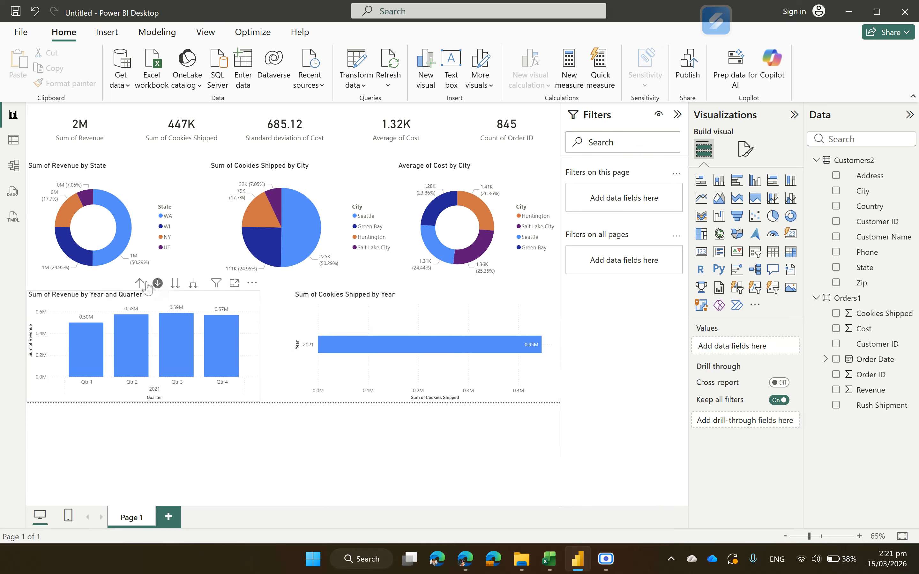
left_click(156, 285)
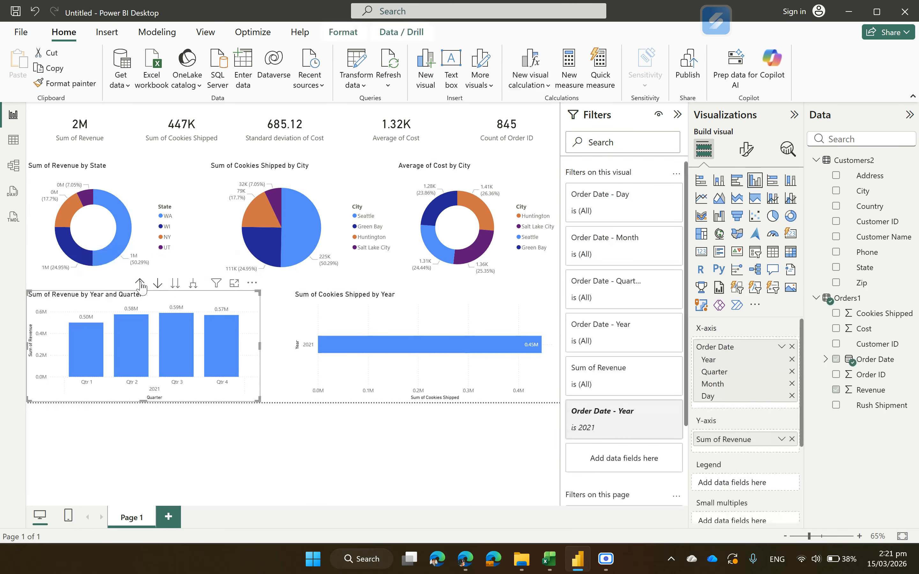
left_click(140, 284)
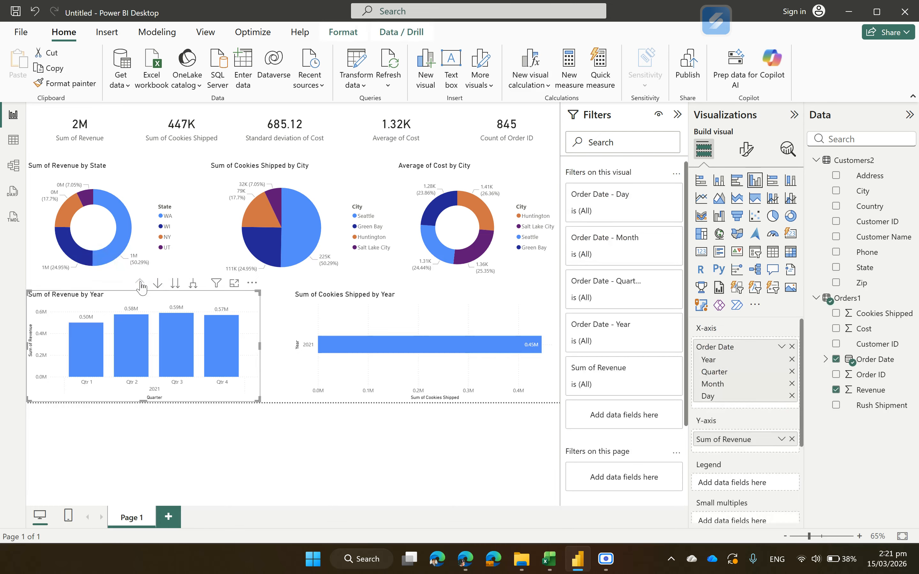
left_click(257, 479)
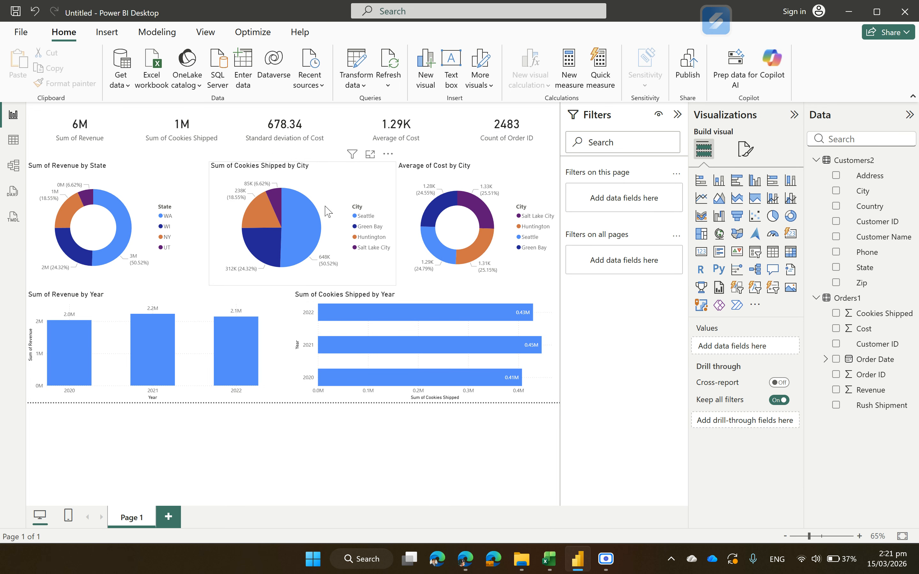
Delete the Customer ID relationship between Orders1 and Customers2 and examine its effect on the report's state and city charts
mouse_move(298, 207)
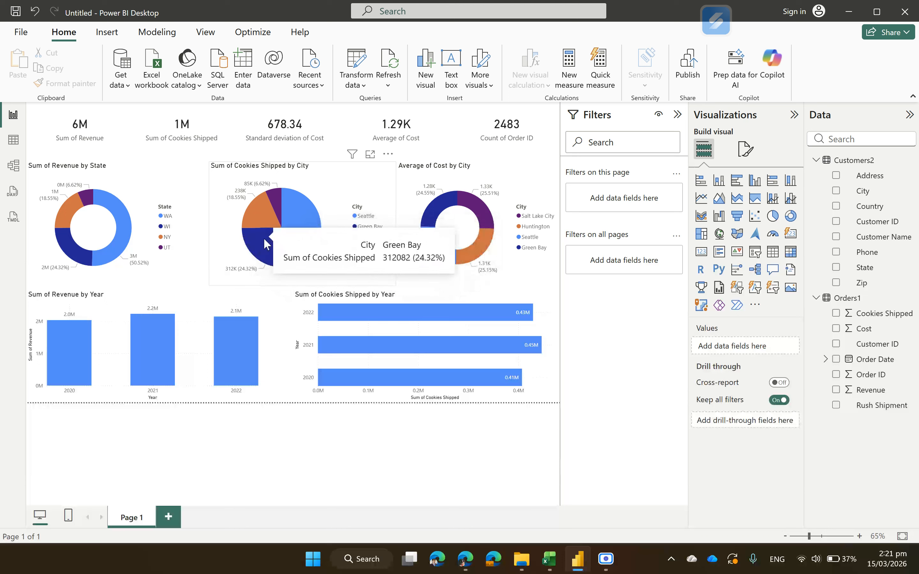
mouse_move(410, 366)
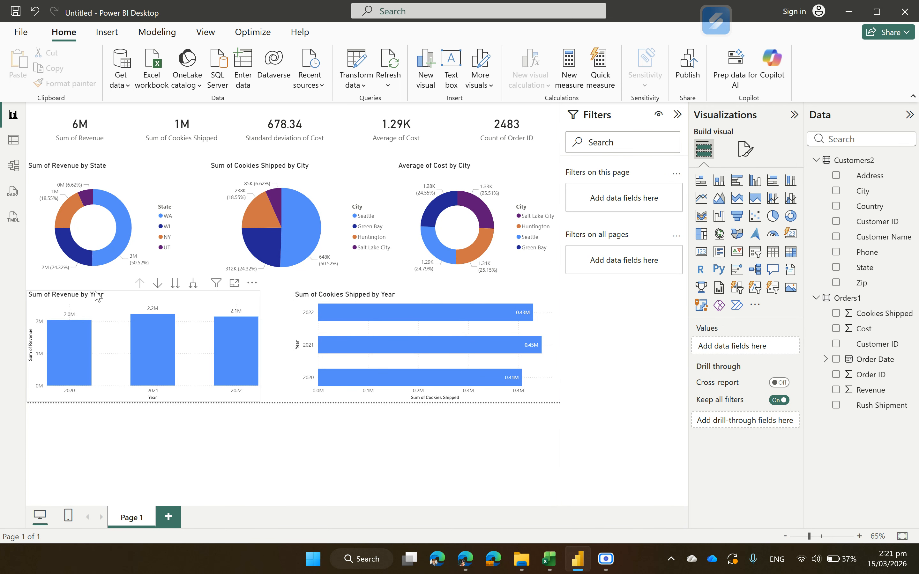
left_click(13, 168)
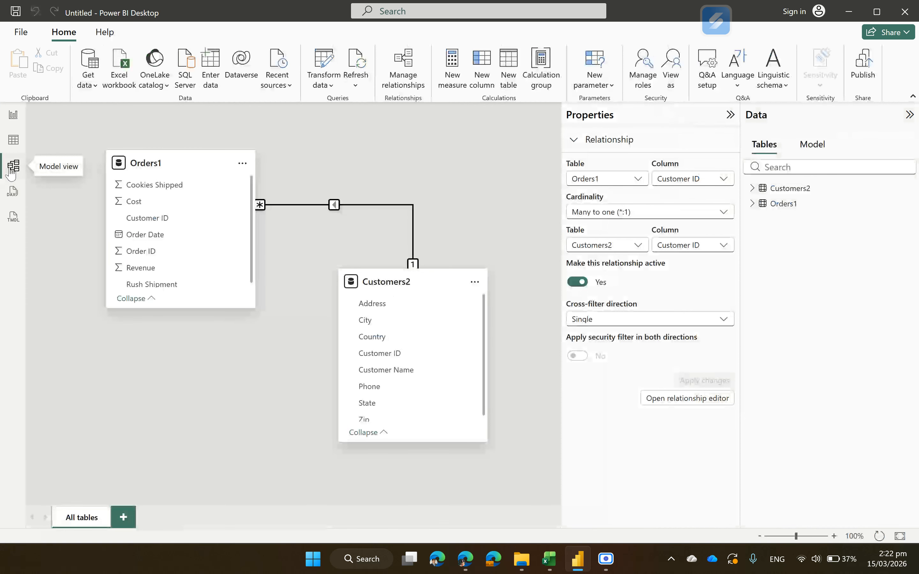
right_click(395, 208)
left_click(406, 215)
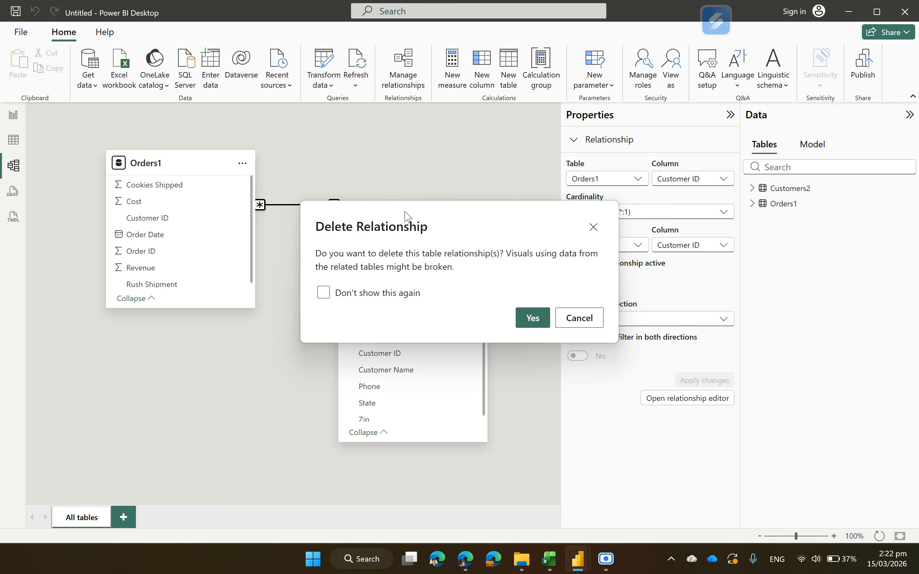
left_click(529, 318)
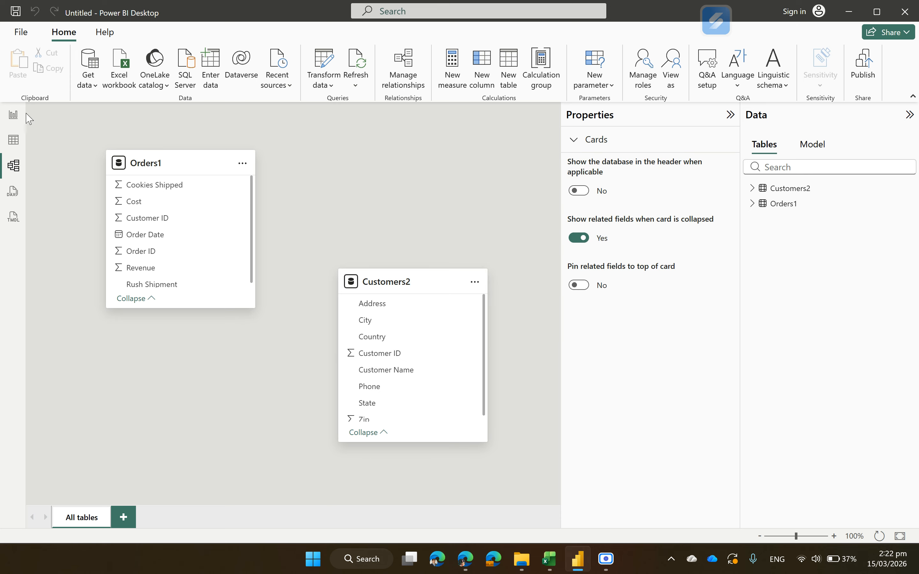
left_click(14, 116)
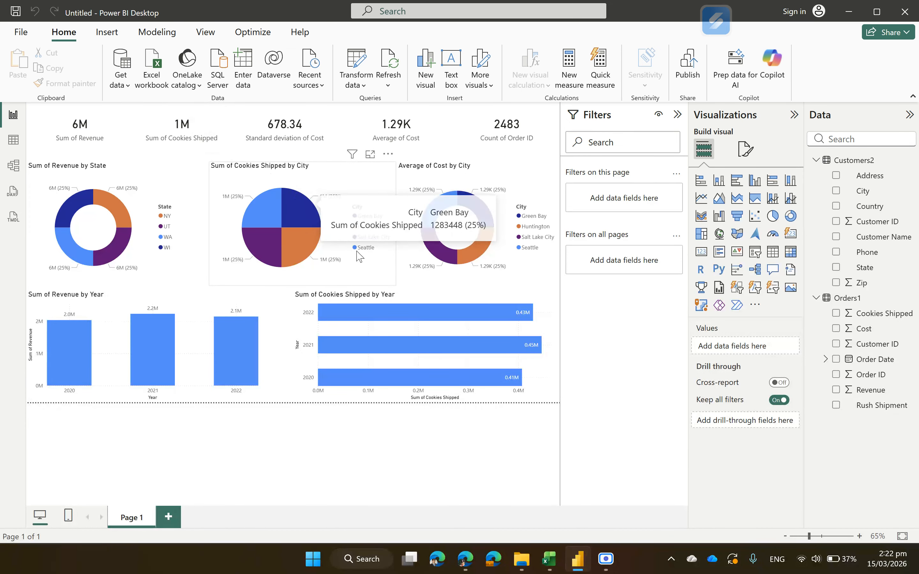
mouse_move(314, 256)
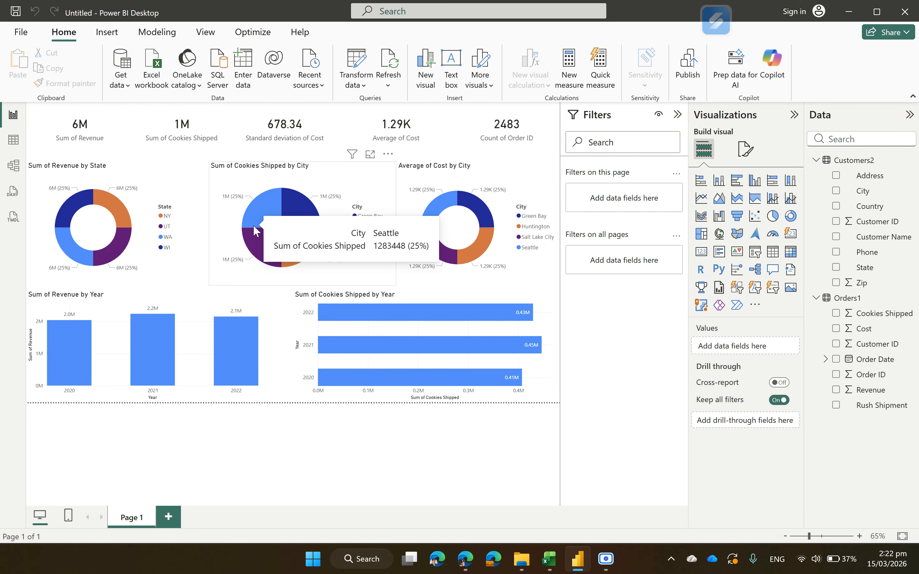
mouse_move(323, 230)
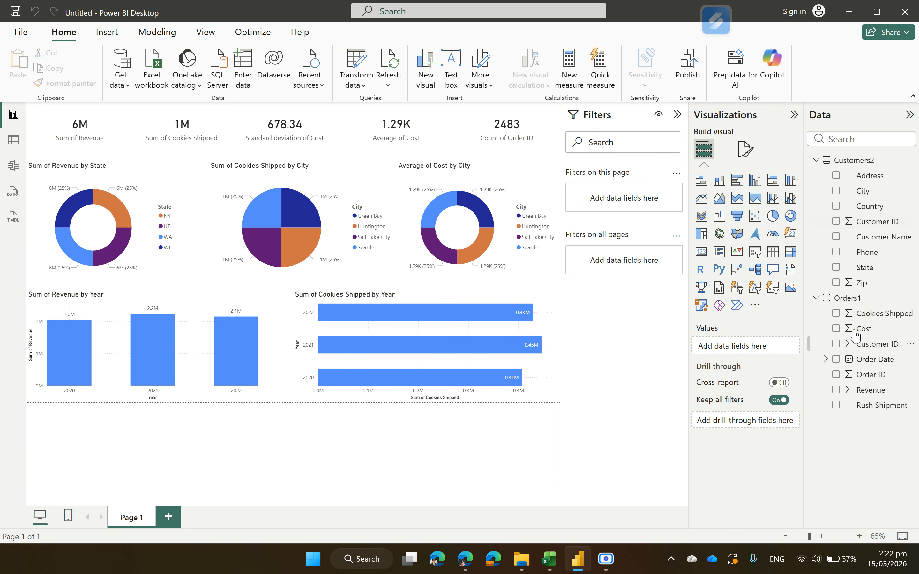
left_click(11, 177)
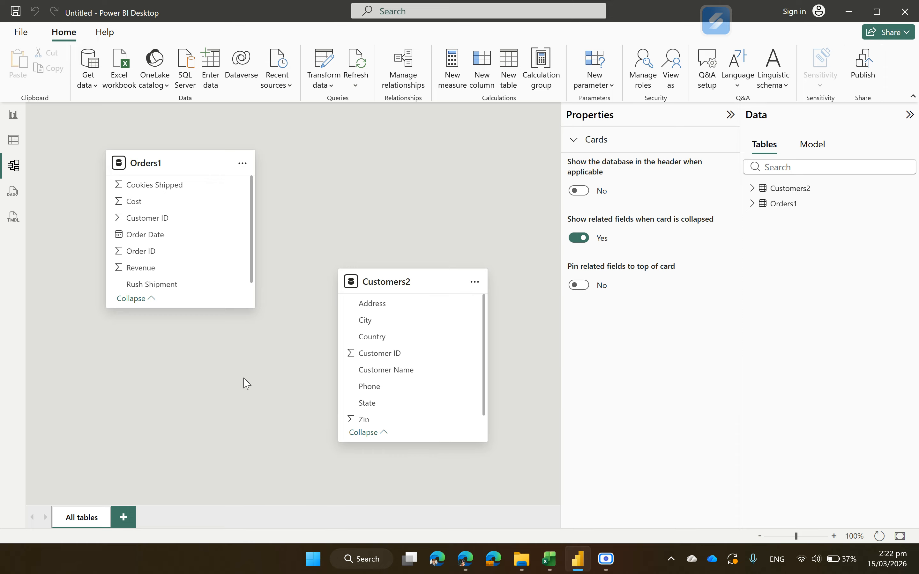
left_click(374, 357)
left_click_drag(375, 357, 188, 224)
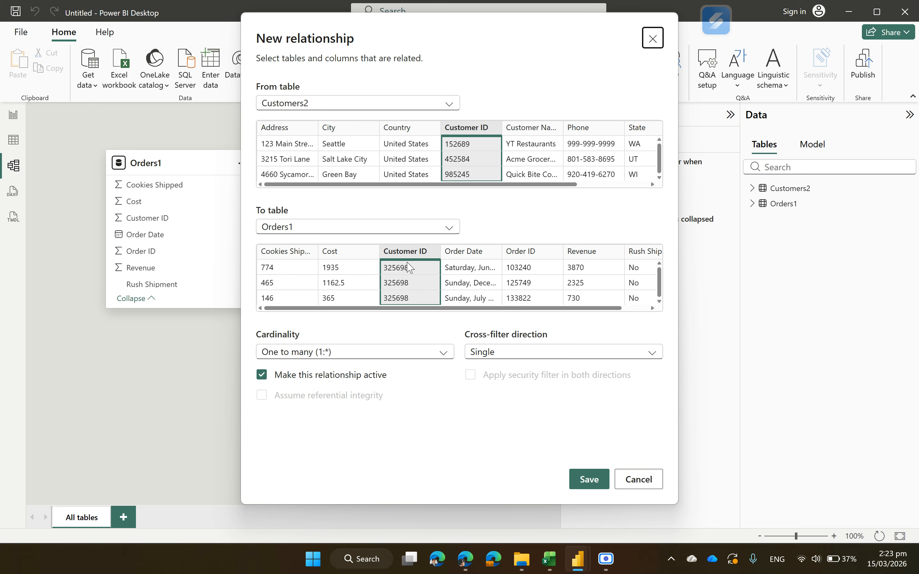
left_click(639, 479)
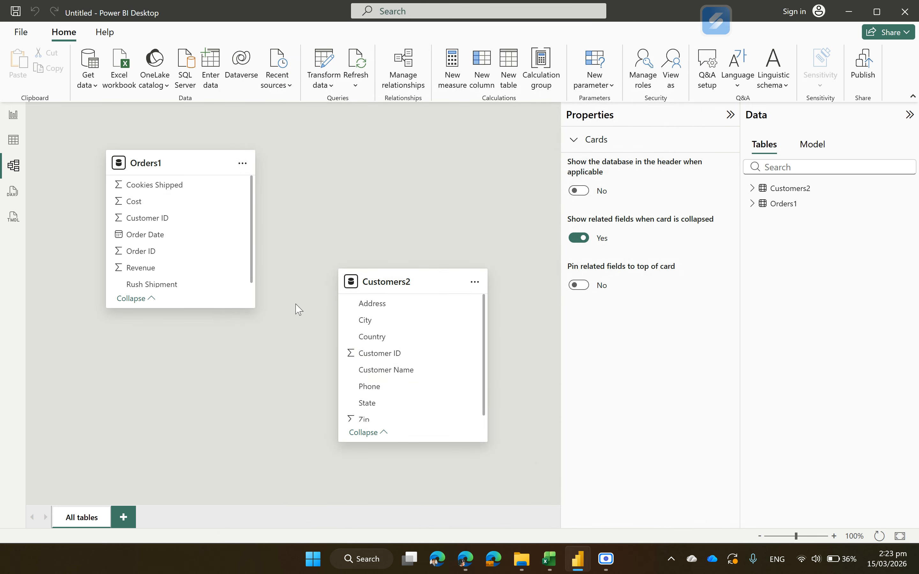
Create an active one-to-many relationship from Customers2 to Orders1 on Customer ID with single cross-filtering, and return to the report
left_click_drag(388, 356, 195, 222)
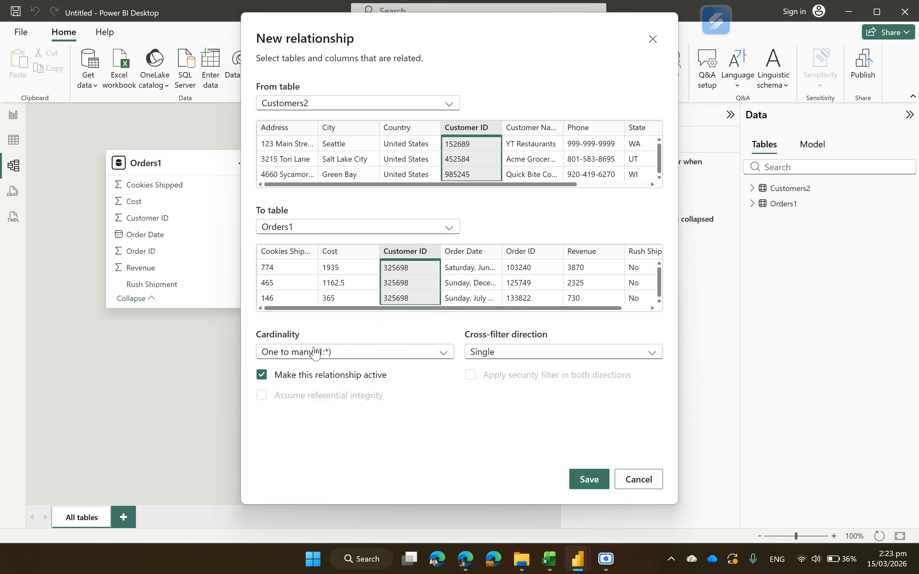
left_click(587, 479)
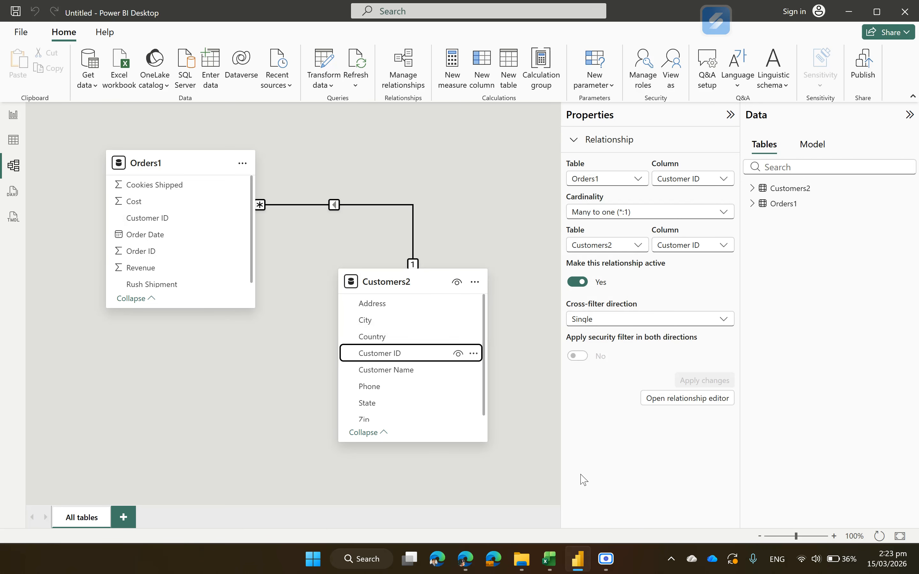
left_click(13, 116)
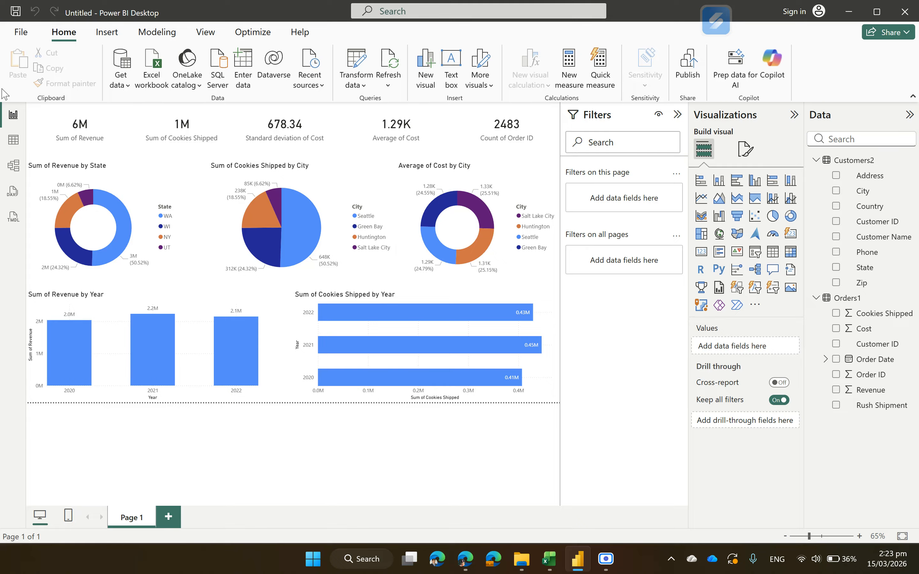
Review the Orders1 table data and the model diagram, and return to the report
left_click(19, 143)
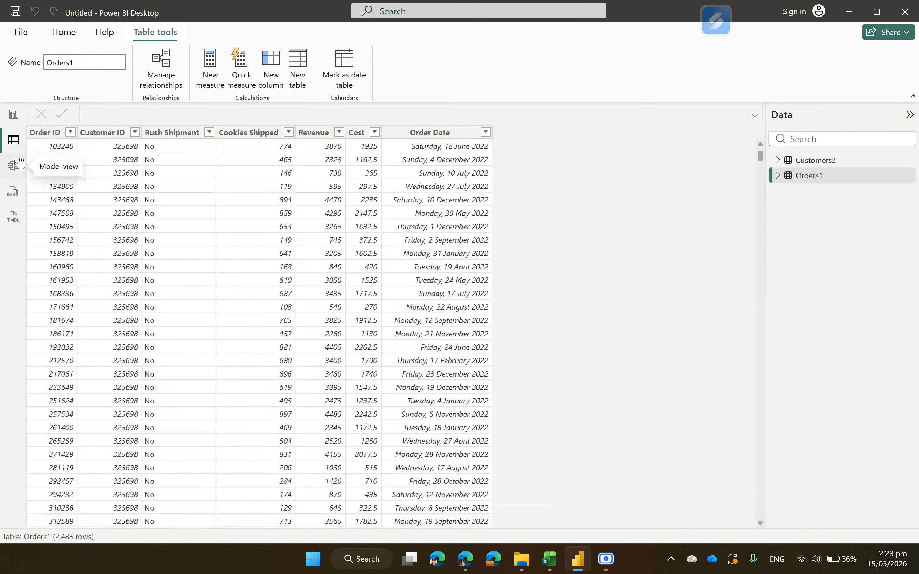
left_click(13, 165)
left_click(12, 115)
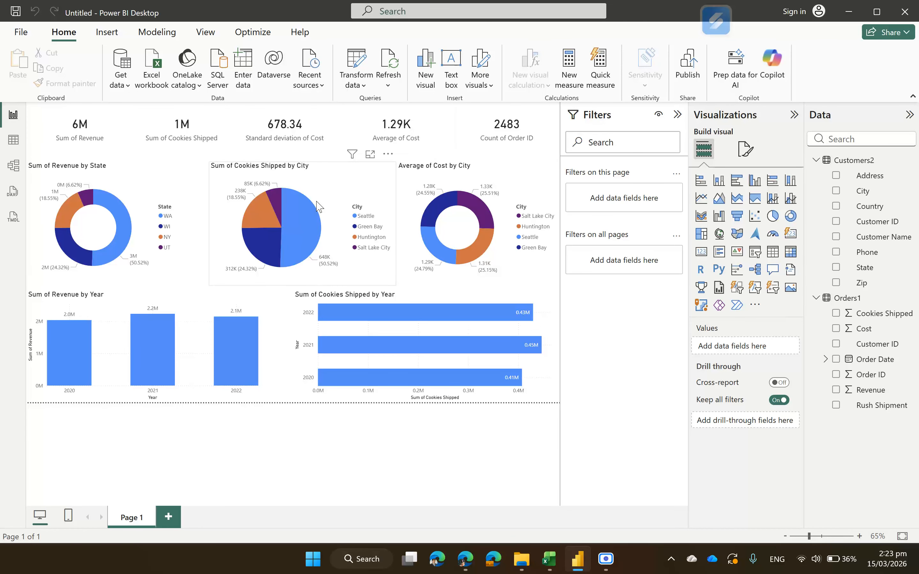
mouse_move(497, 381)
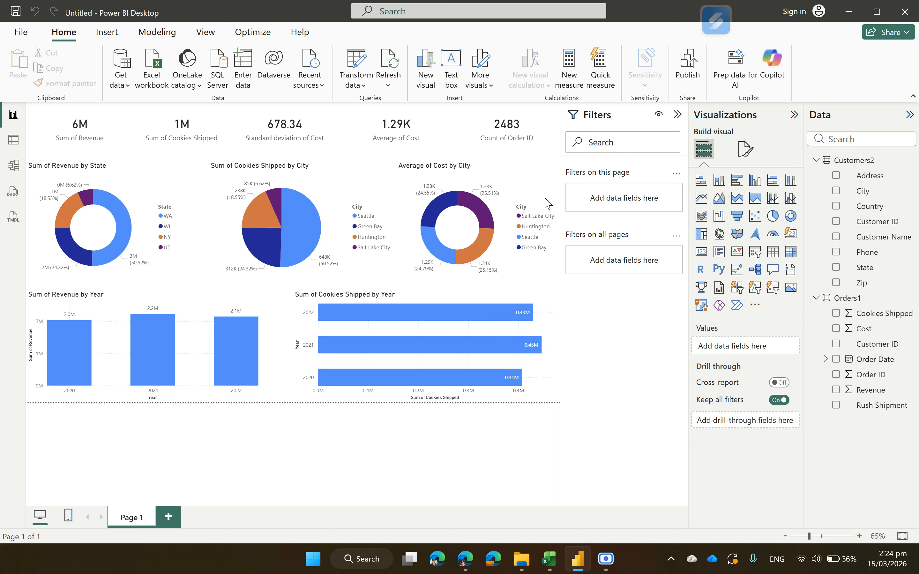
Try an accessible colour theme on the report and switch to the blue, navy and orange theme instead
left_click(200, 34)
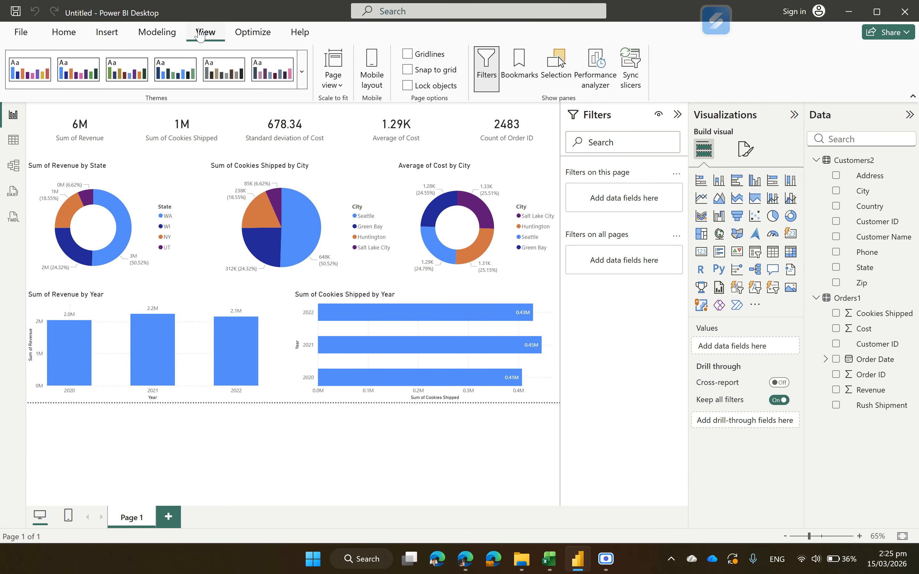
left_click(301, 80)
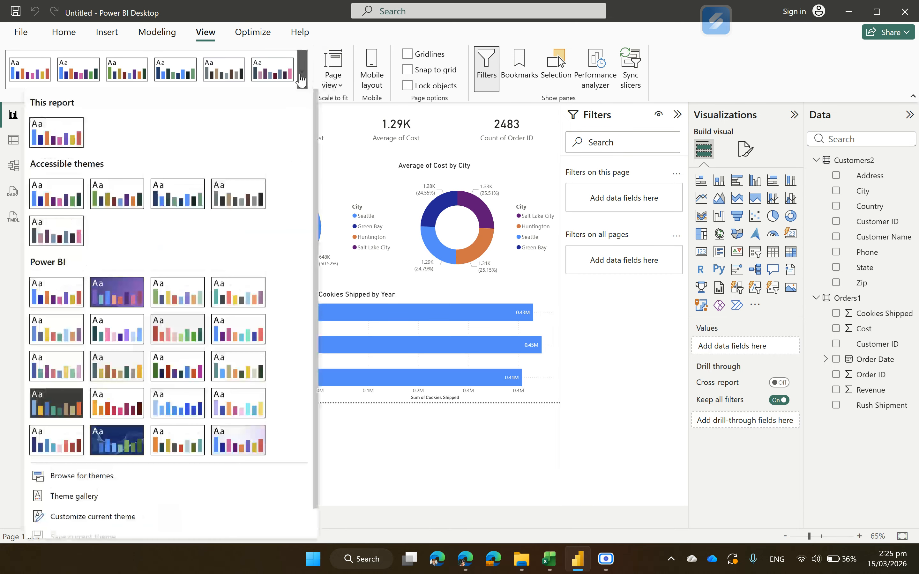
left_click(51, 224)
left_click(78, 70)
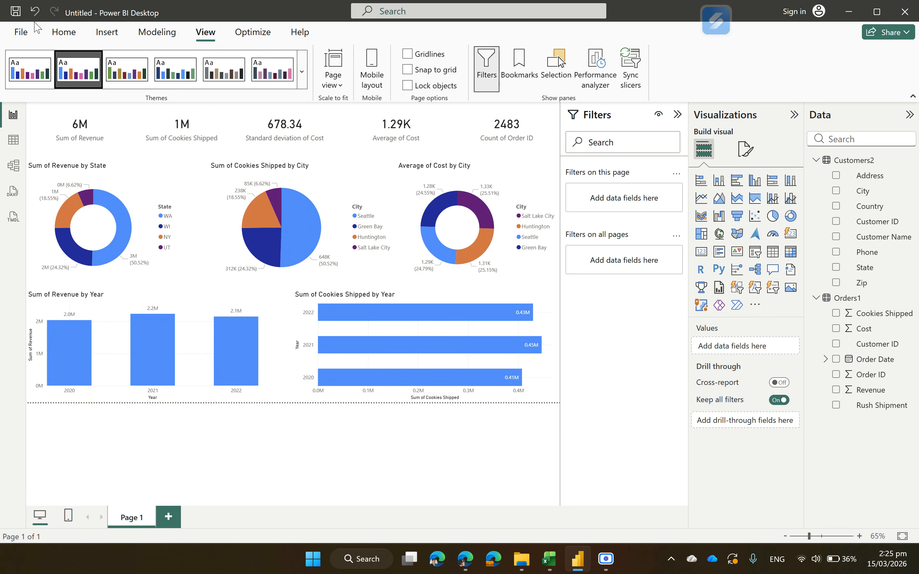
left_click(63, 33)
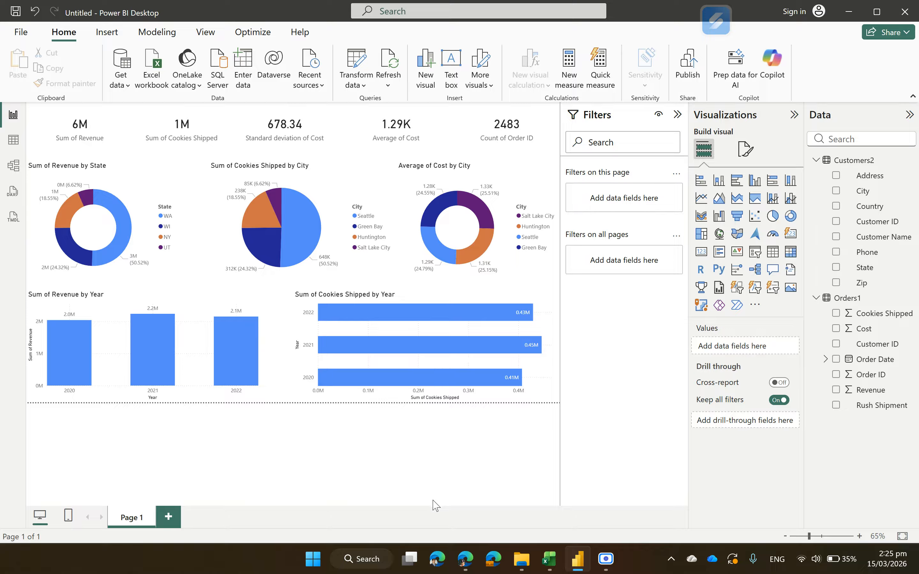
mouse_move(464, 553)
left_click(355, 488)
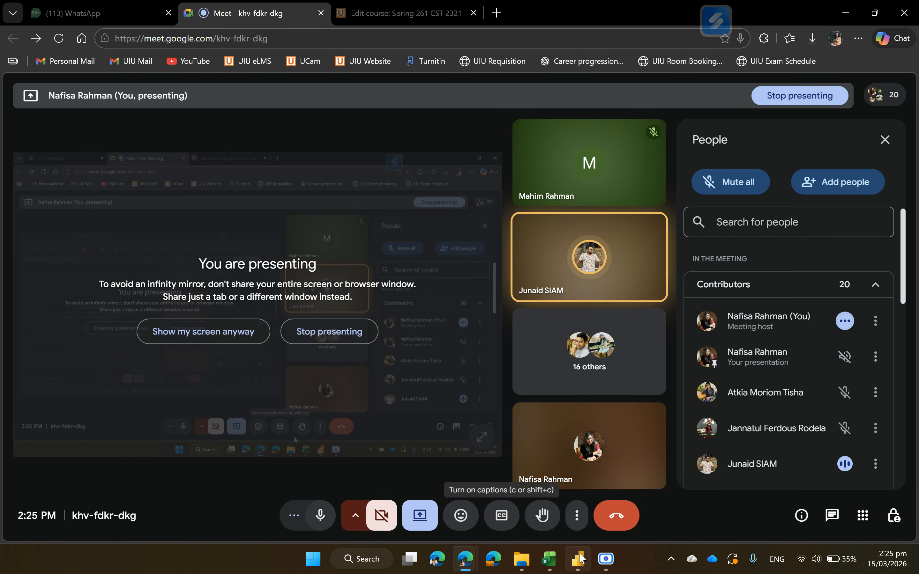
left_click(576, 566)
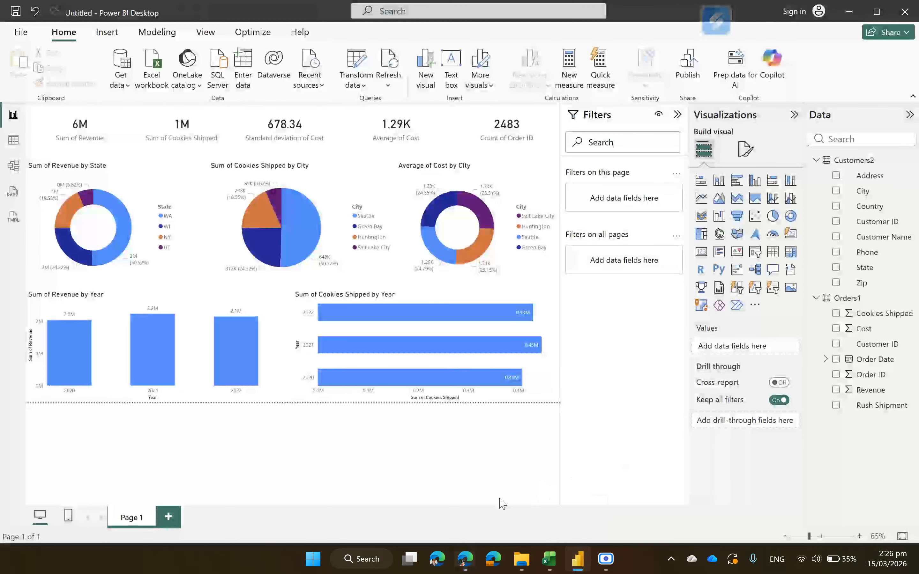
Set the callout value colour of the Sum of Revenue card to orange after trying a medium navy shade
left_click(108, 119)
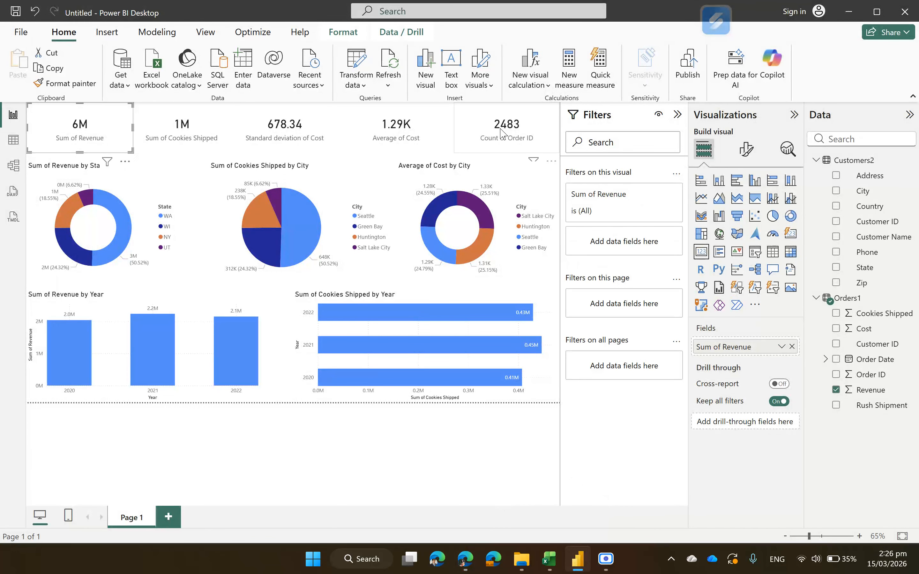
left_click(746, 156)
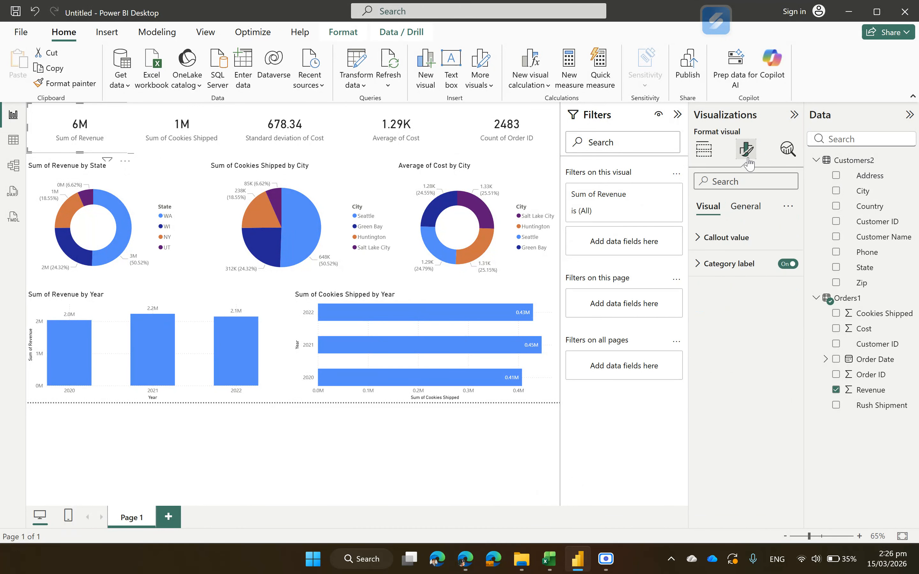
left_click(703, 239)
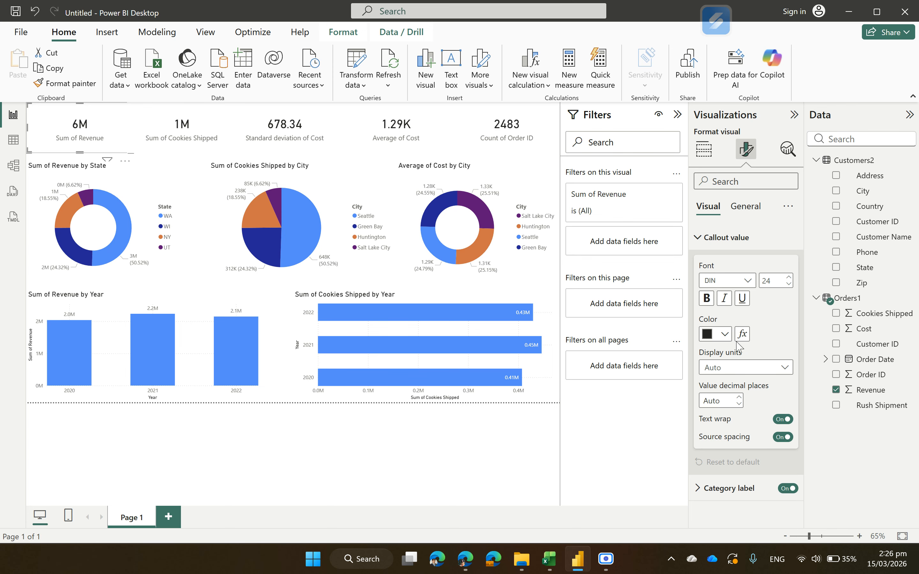
left_click(723, 335)
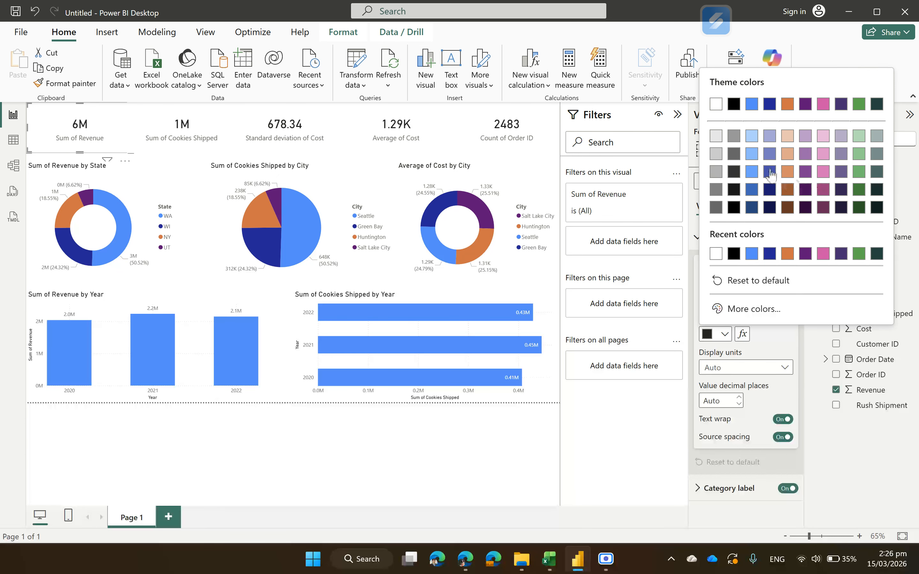
left_click(771, 175)
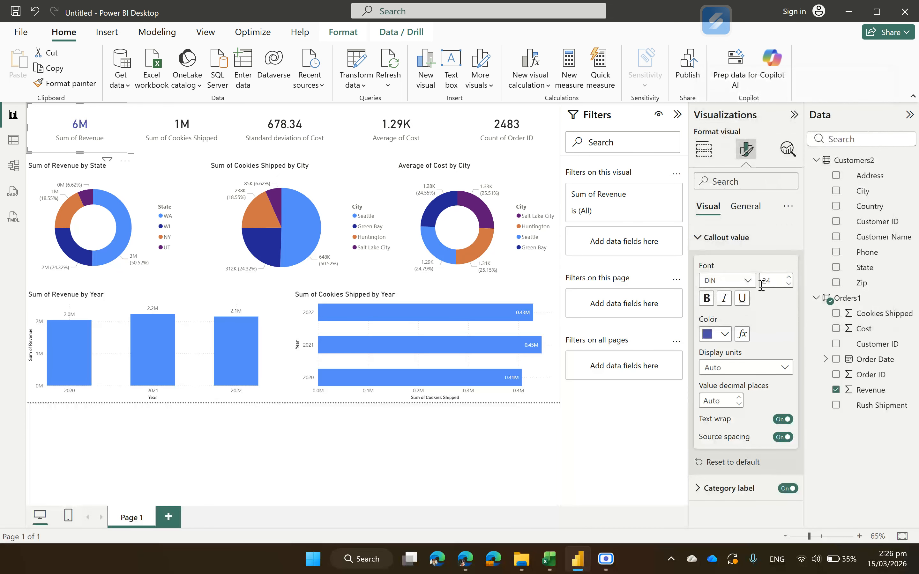
left_click(725, 335)
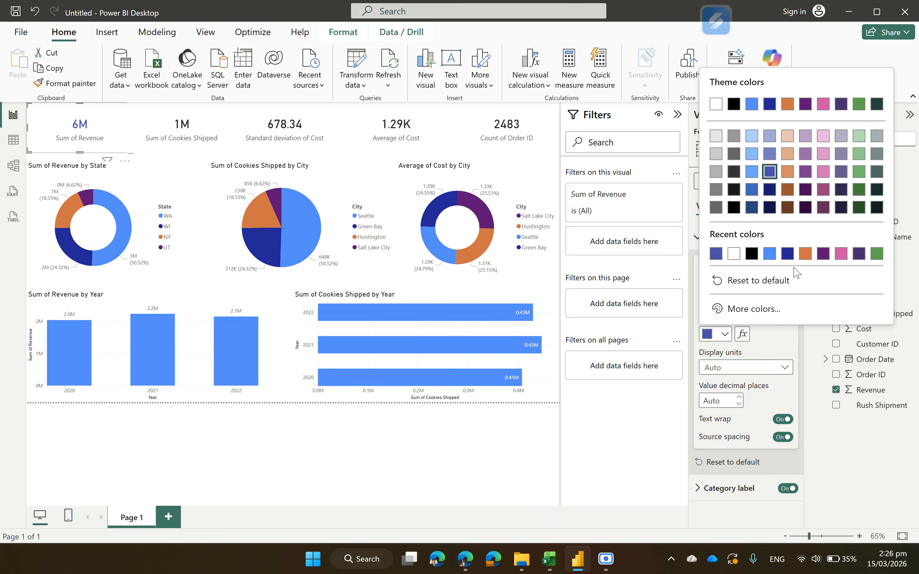
left_click(807, 255)
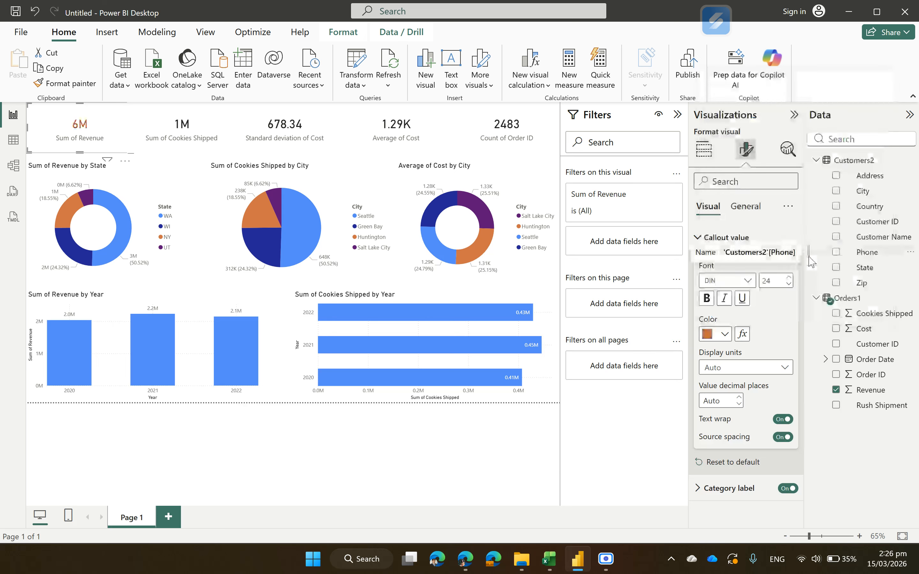
Try Thousands and None as display units for the Sum of Revenue callout value, and set them to Millions
left_click(776, 368)
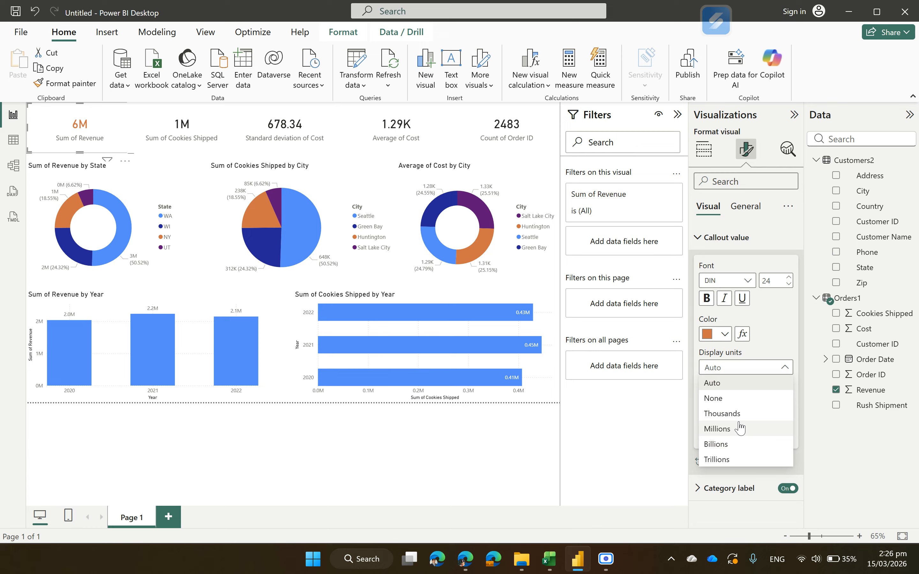
left_click(738, 416)
left_click(763, 368)
left_click(750, 399)
left_click(763, 370)
left_click(752, 426)
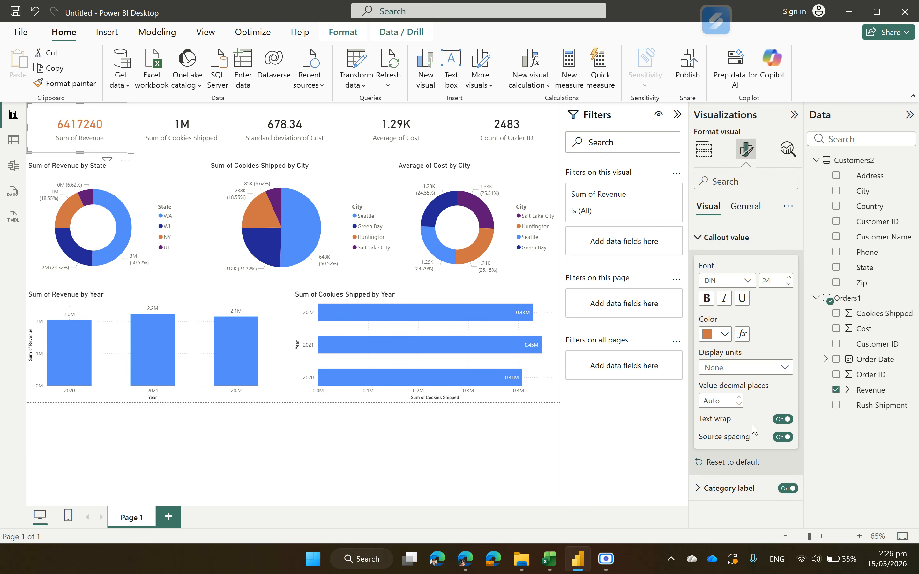
Turn on the shadow and the visual border for the Sum of Revenue card
left_click(739, 214)
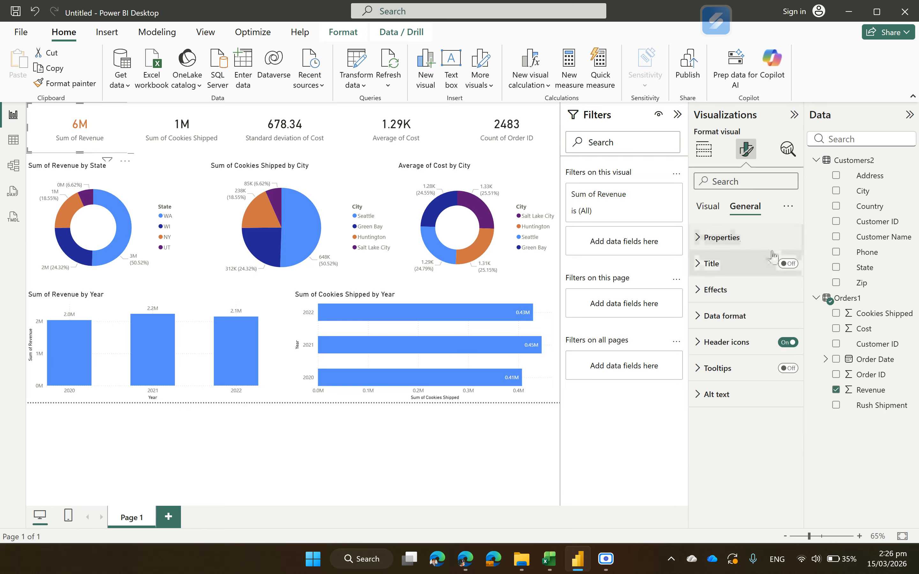
left_click(705, 293)
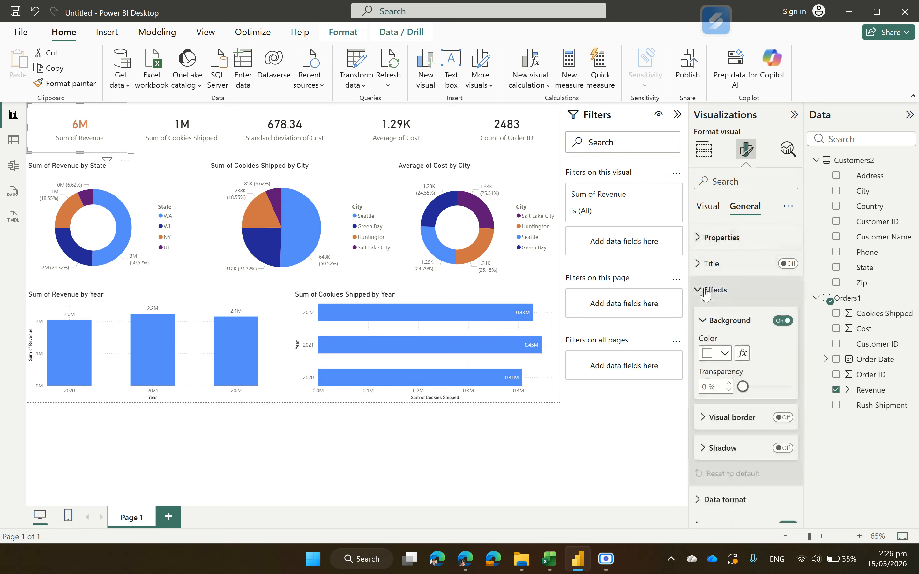
left_click(784, 449)
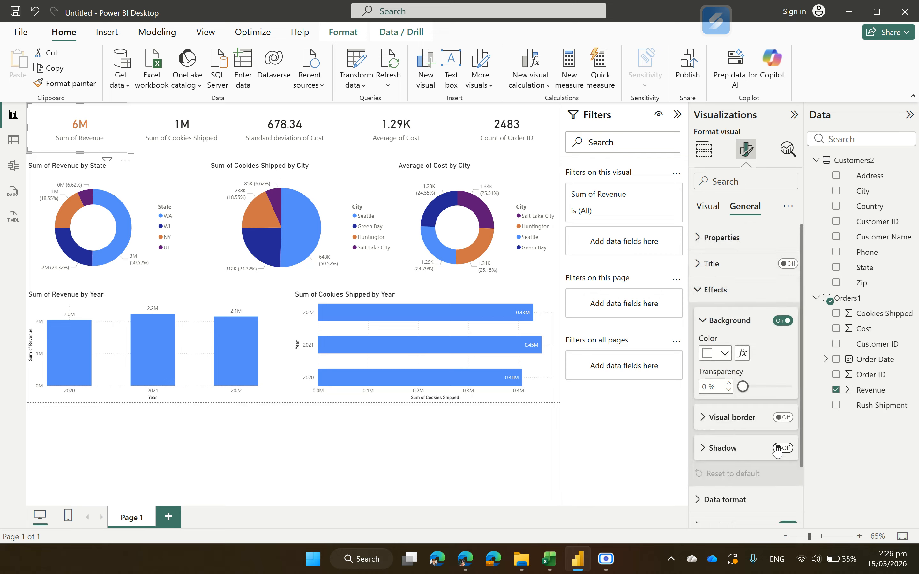
left_click(784, 418)
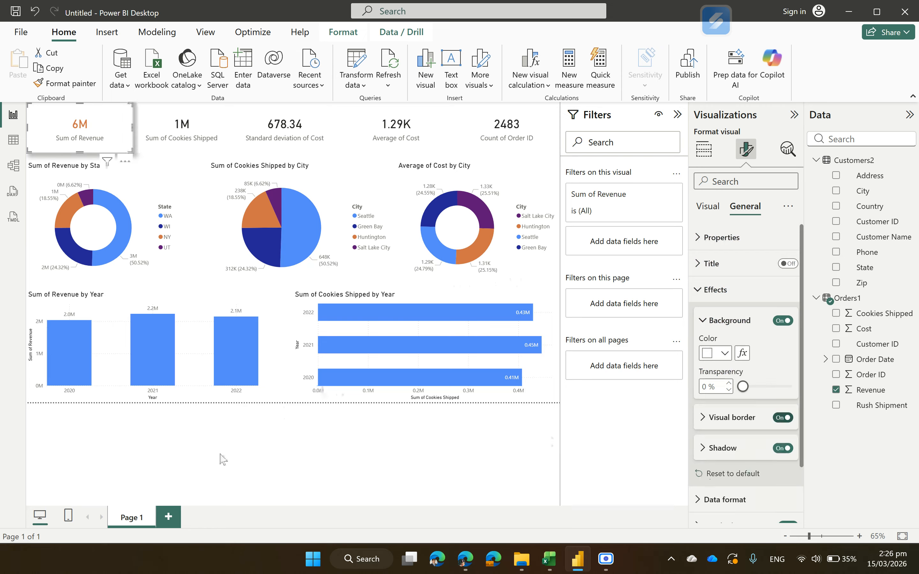
left_click(206, 460)
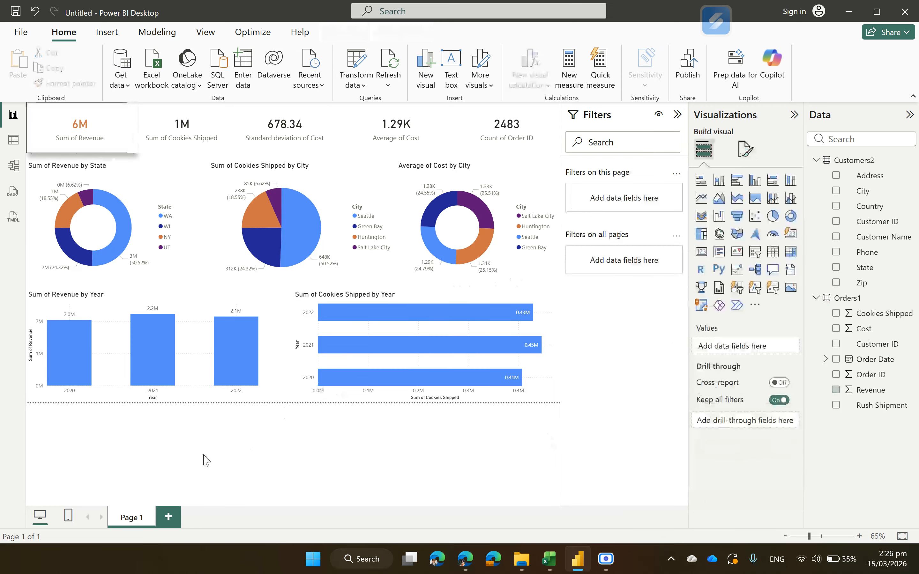
Move the Sum of Cookies Shipped card slightly to the right, leaving a gap beside the Sum of Revenue card
left_click(160, 139)
left_click_drag(130, 148, 148, 153)
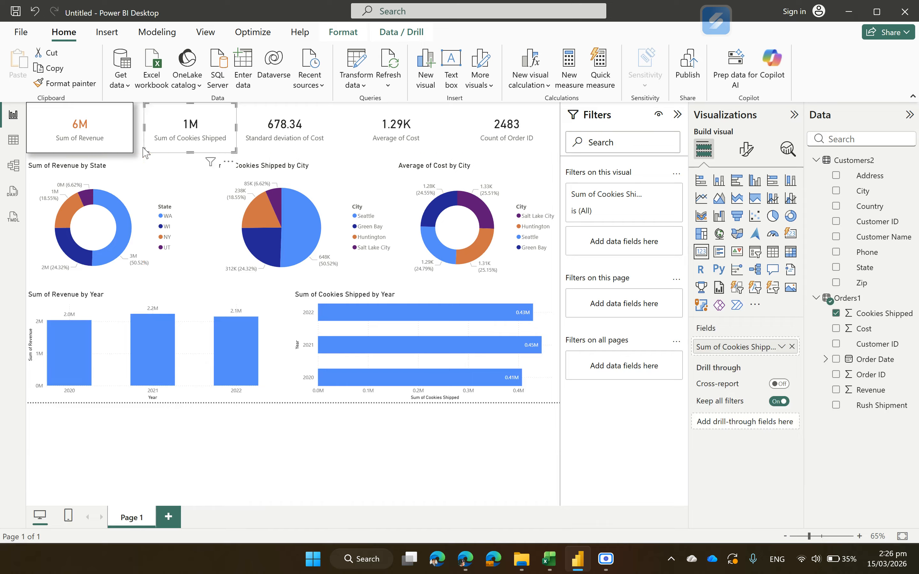
left_click(176, 465)
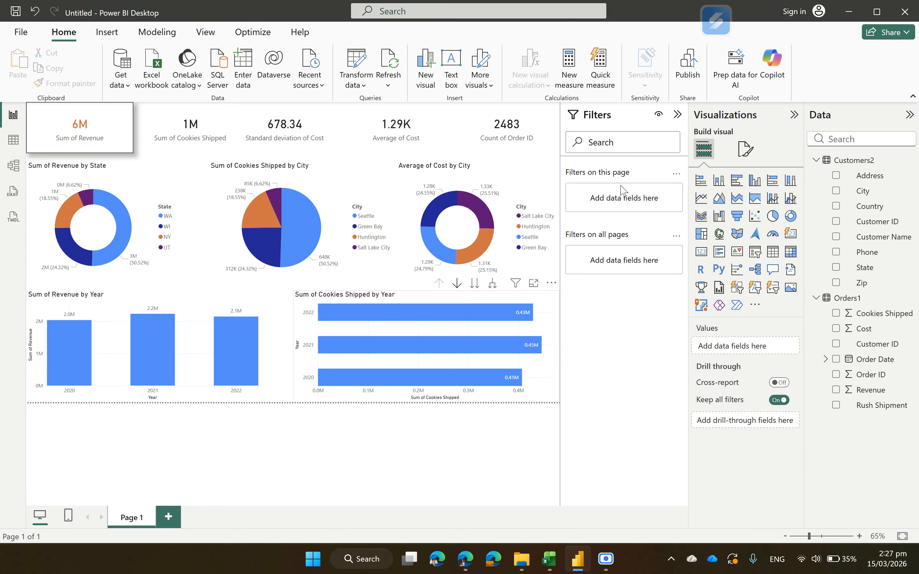
Set the background colour of the Sum of Revenue card to the lightest orange theme shade
left_click(740, 160)
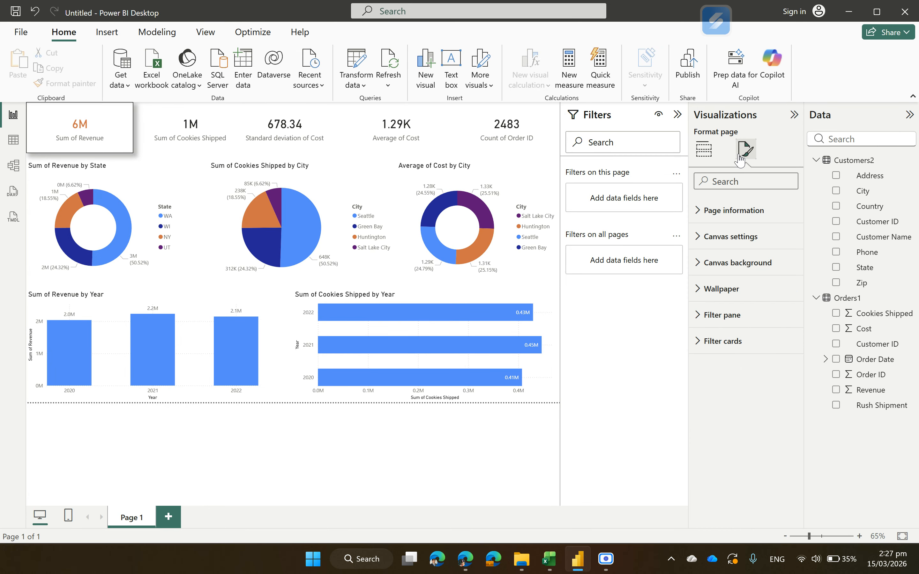
left_click(713, 158)
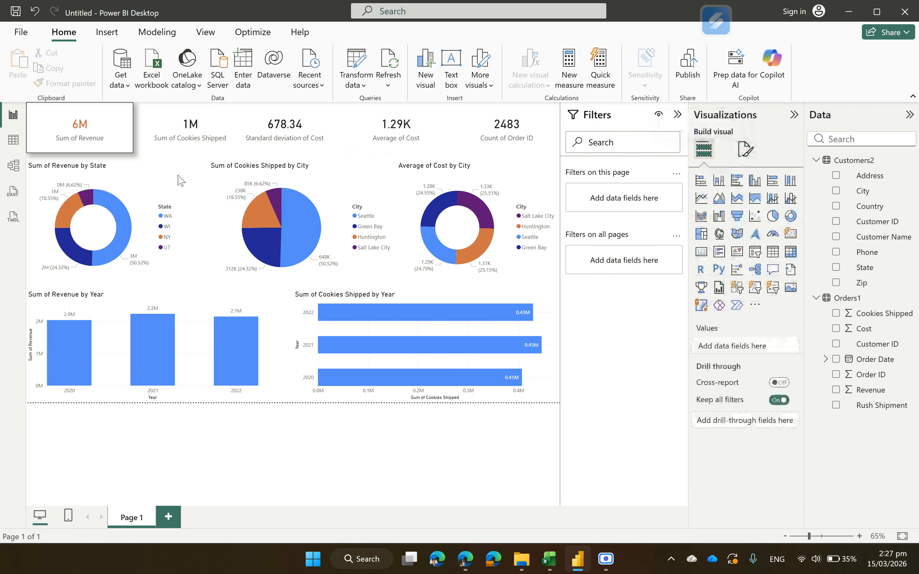
left_click(121, 148)
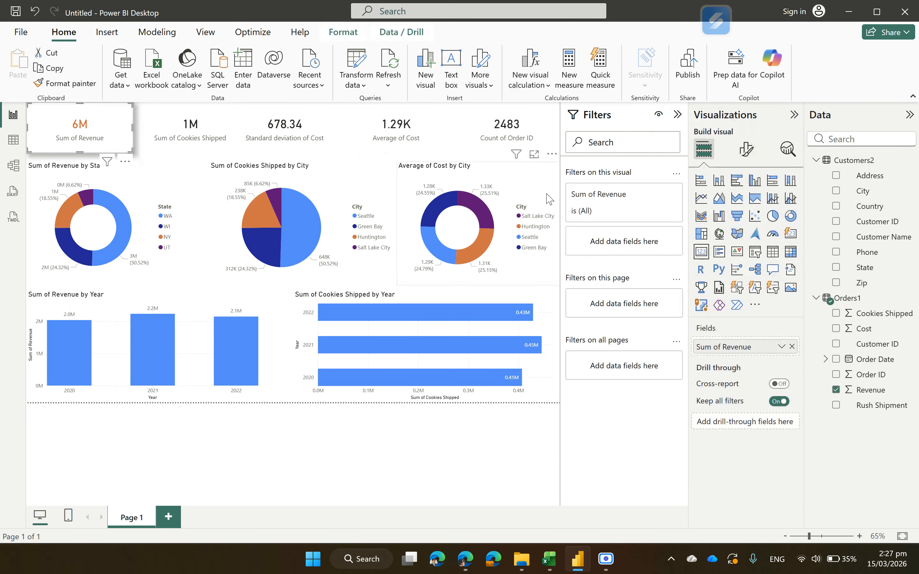
left_click(743, 154)
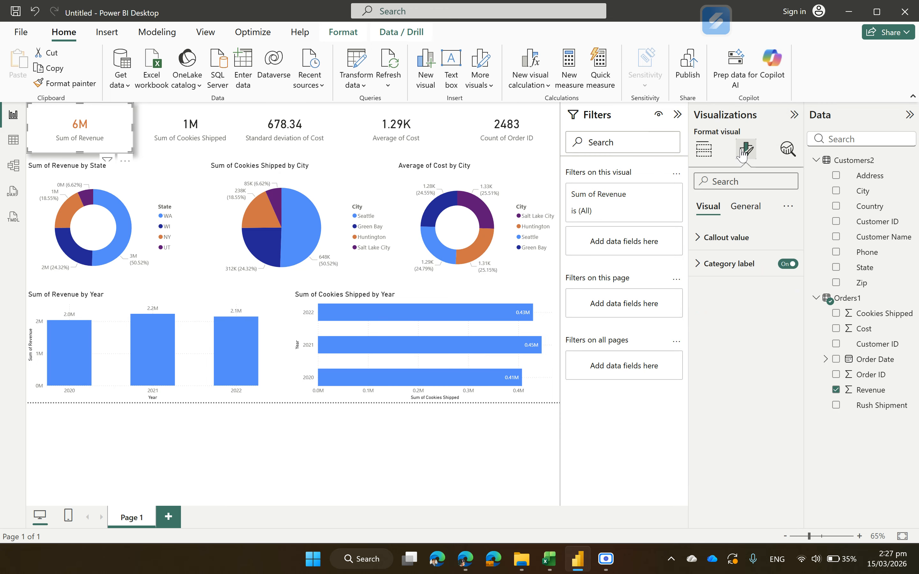
left_click(742, 208)
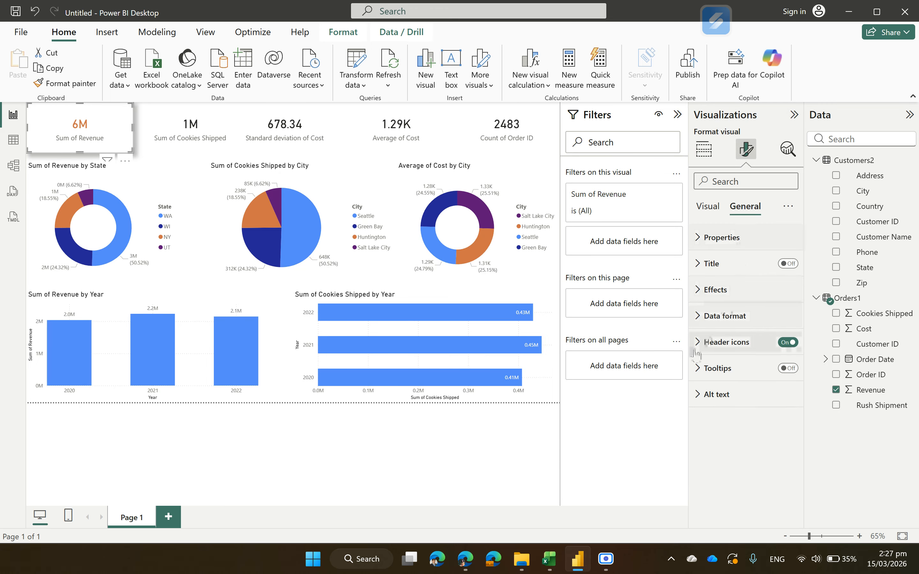
left_click(704, 248)
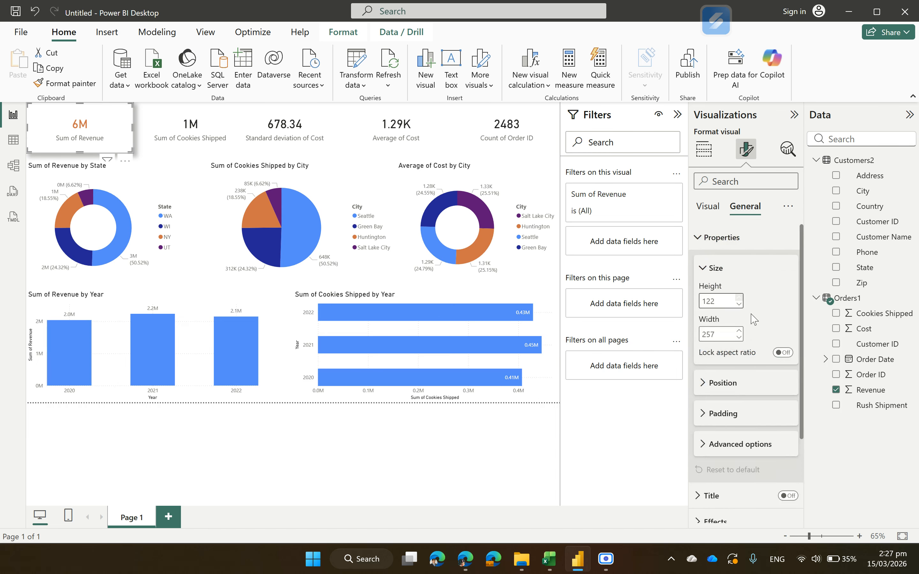
scroll(726, 479, "down", 2)
scroll(727, 480, "down", 2)
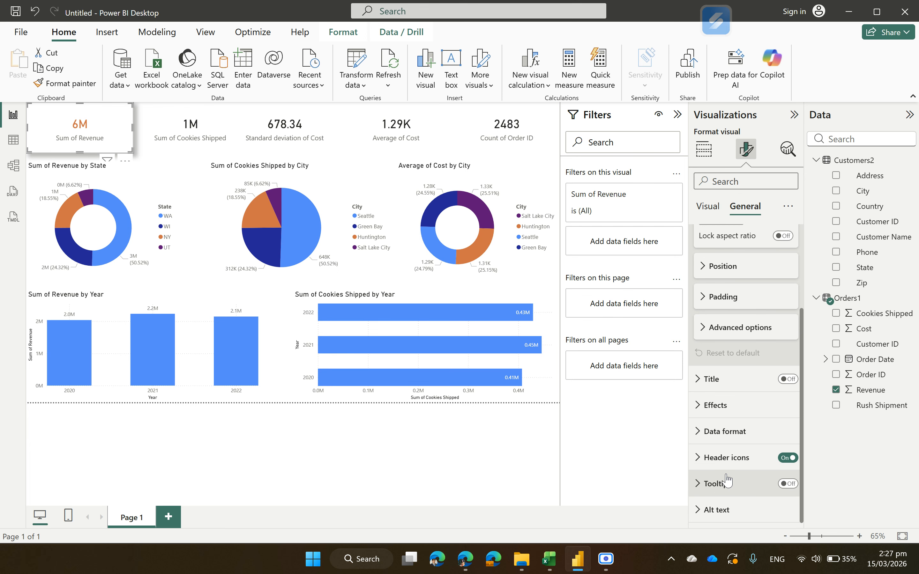
left_click(703, 405)
scroll(707, 380, "down", 5)
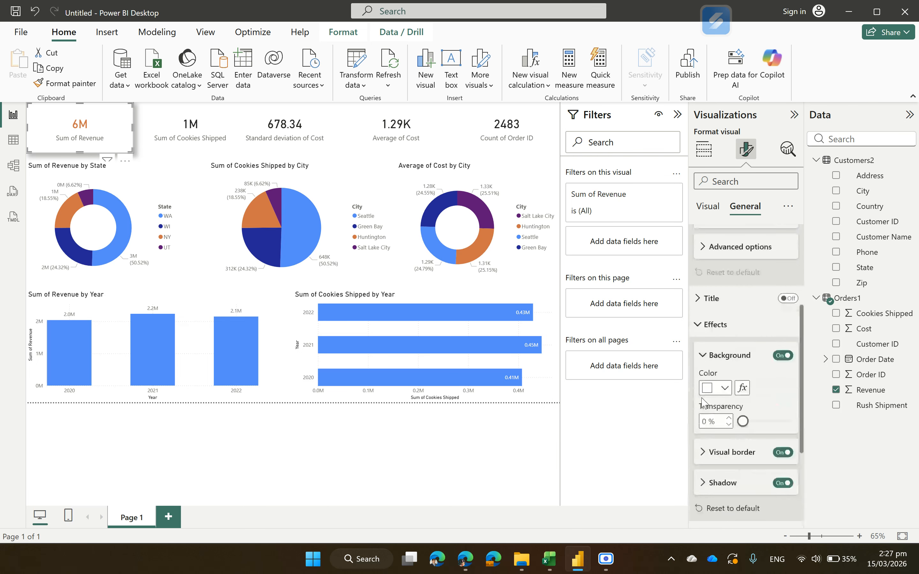
left_click(723, 305)
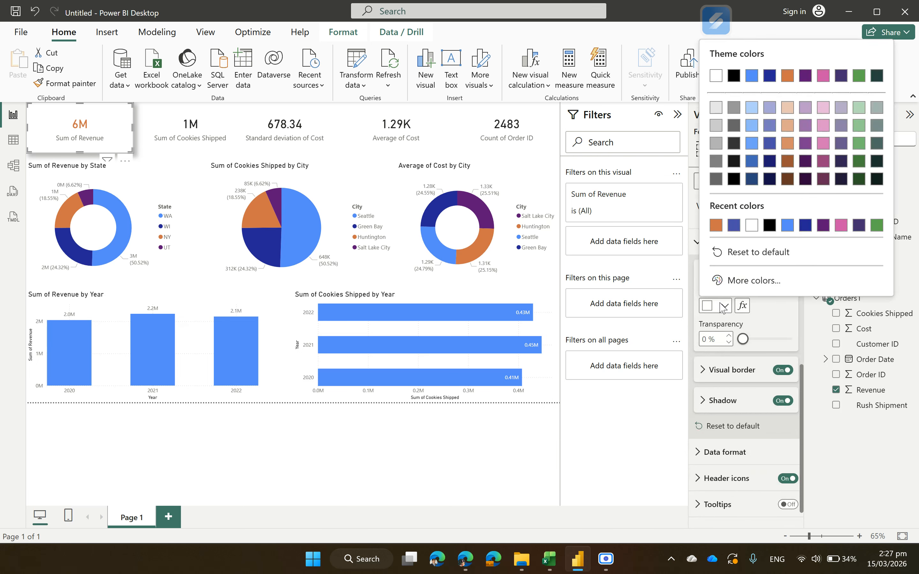
left_click(789, 109)
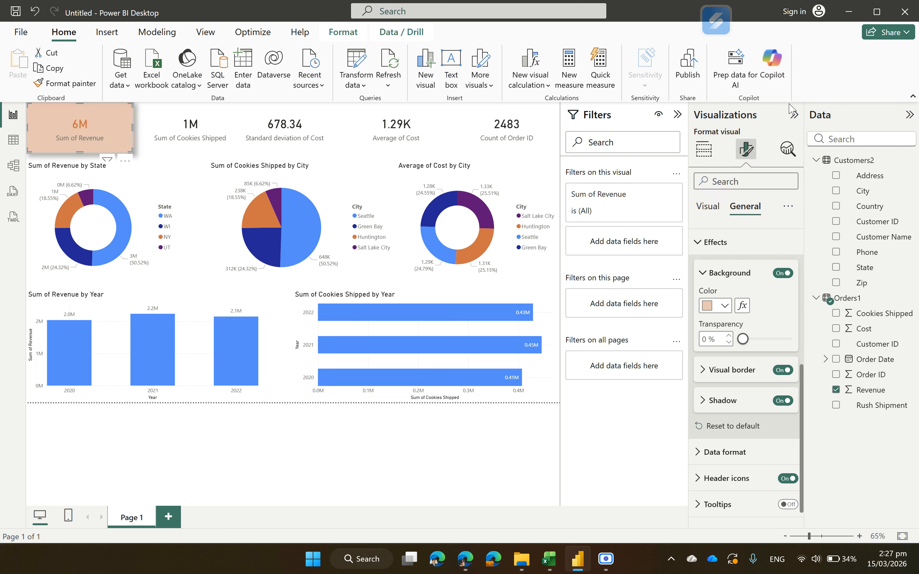
Deselect the Sum of Revenue card, switch to the Google Meet call in the browser and turn the microphone on
left_click(507, 452)
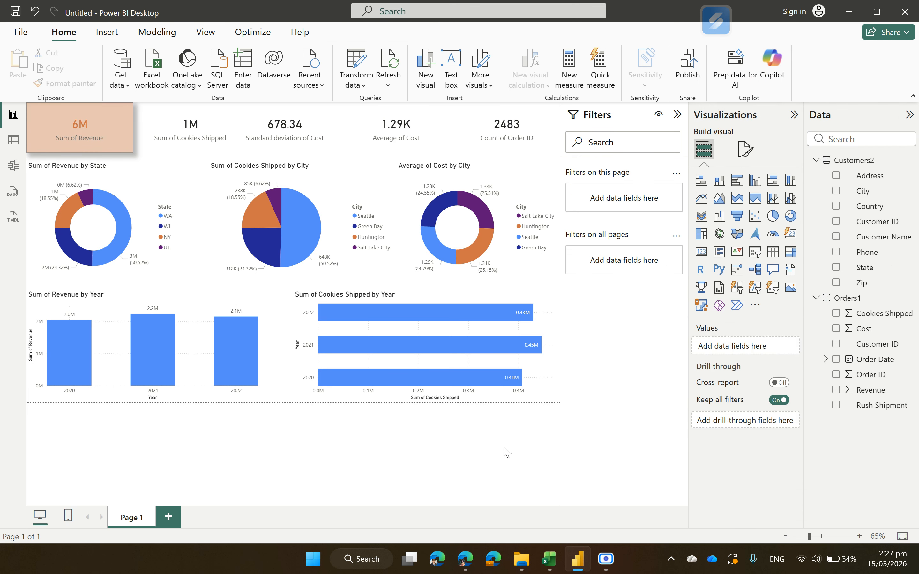
mouse_move(465, 558)
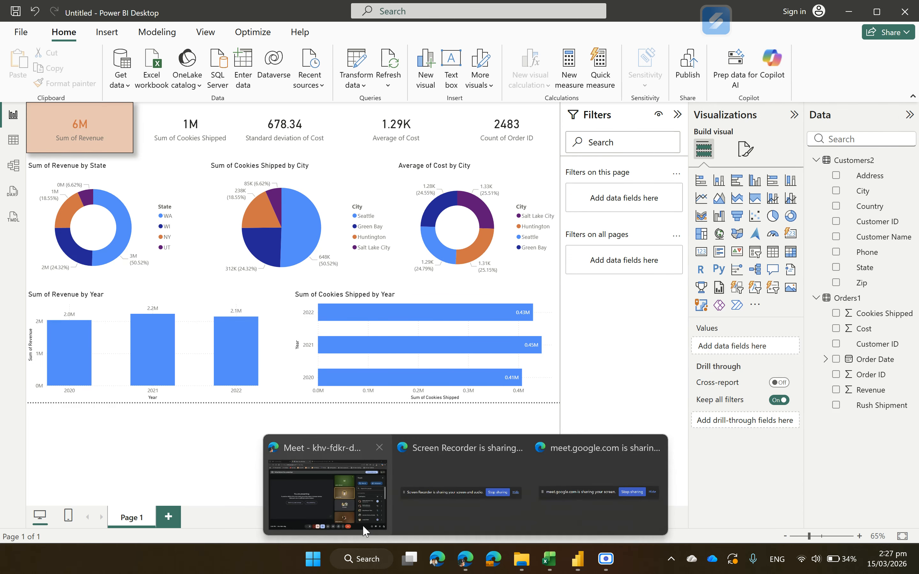
left_click(361, 525)
left_click(320, 517)
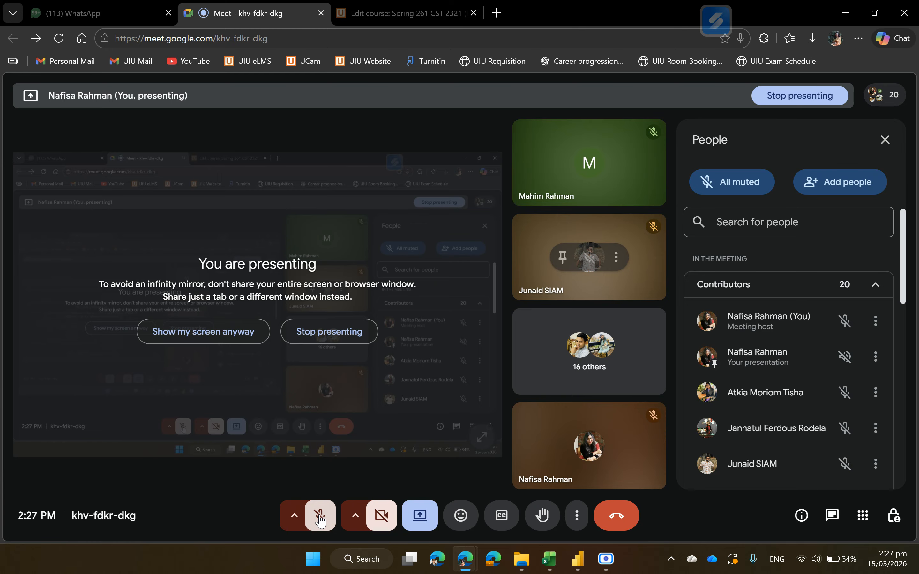
left_click(320, 516)
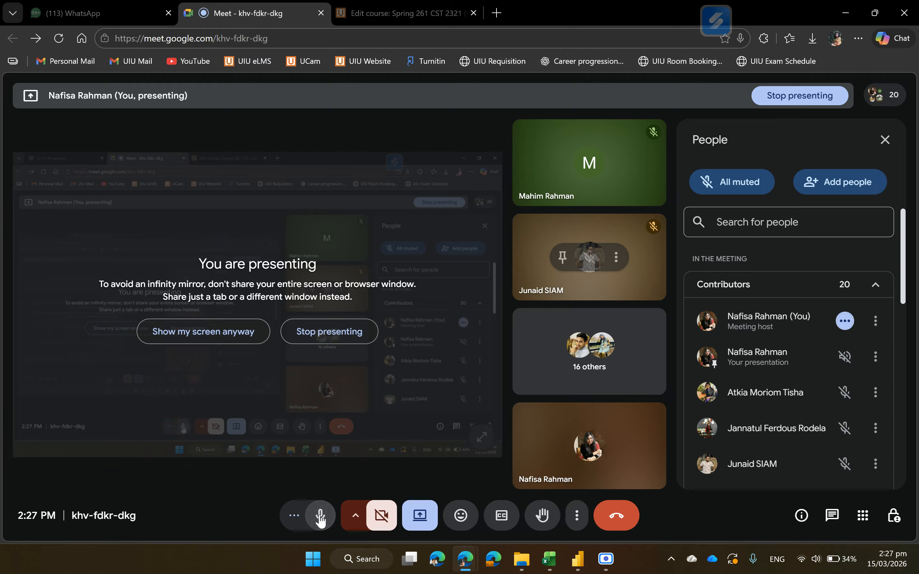
left_click(320, 517)
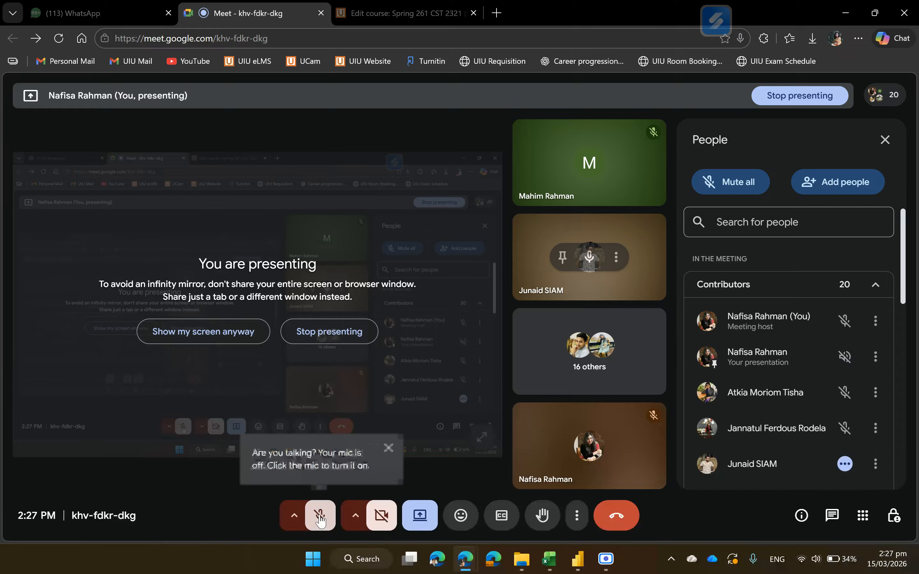
left_click(320, 517)
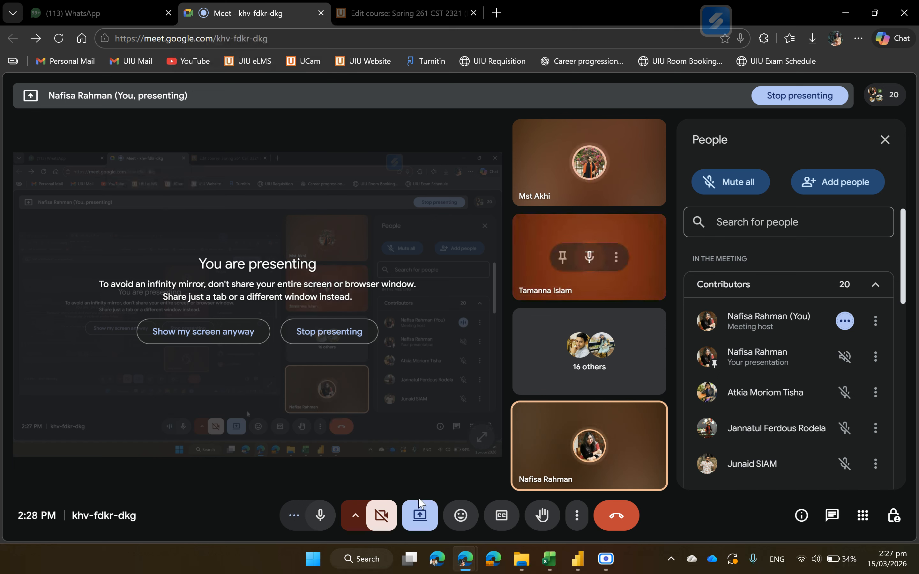
Stop sharing the screen in the Google Meet call while staying in the meeting
left_click(417, 517)
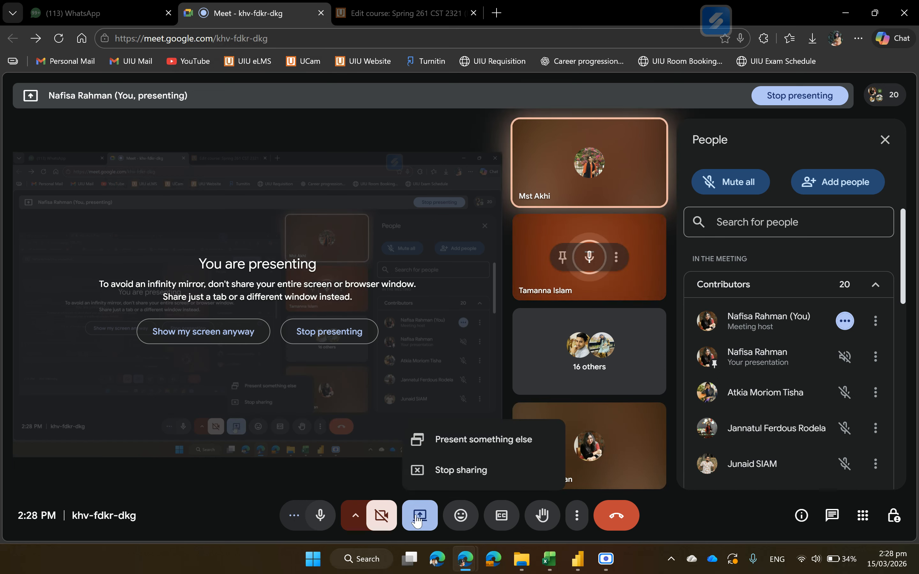
left_click(438, 470)
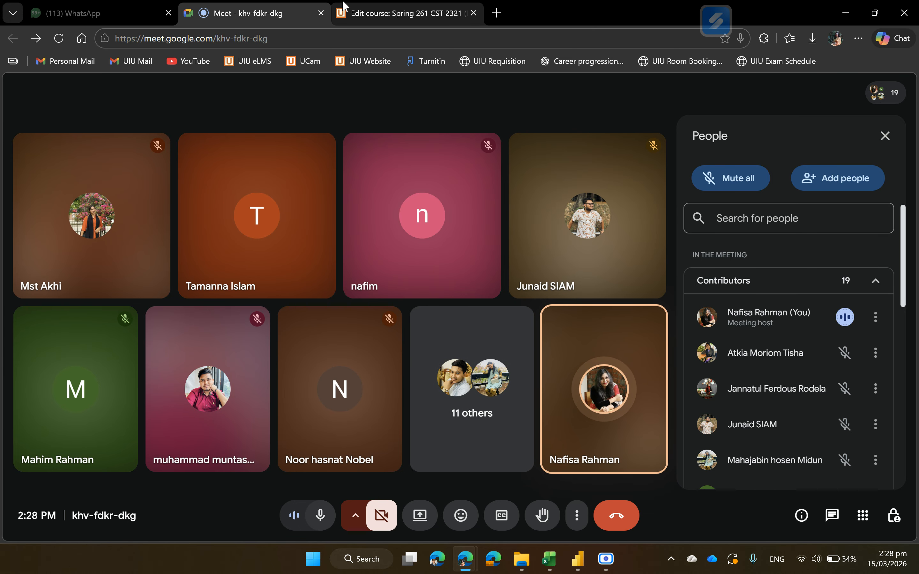
mouse_move(343, 6)
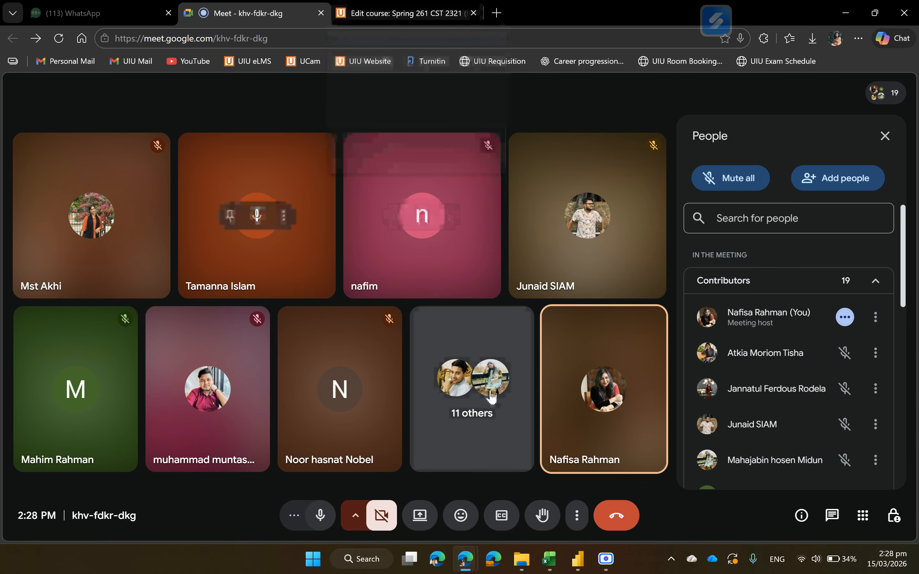